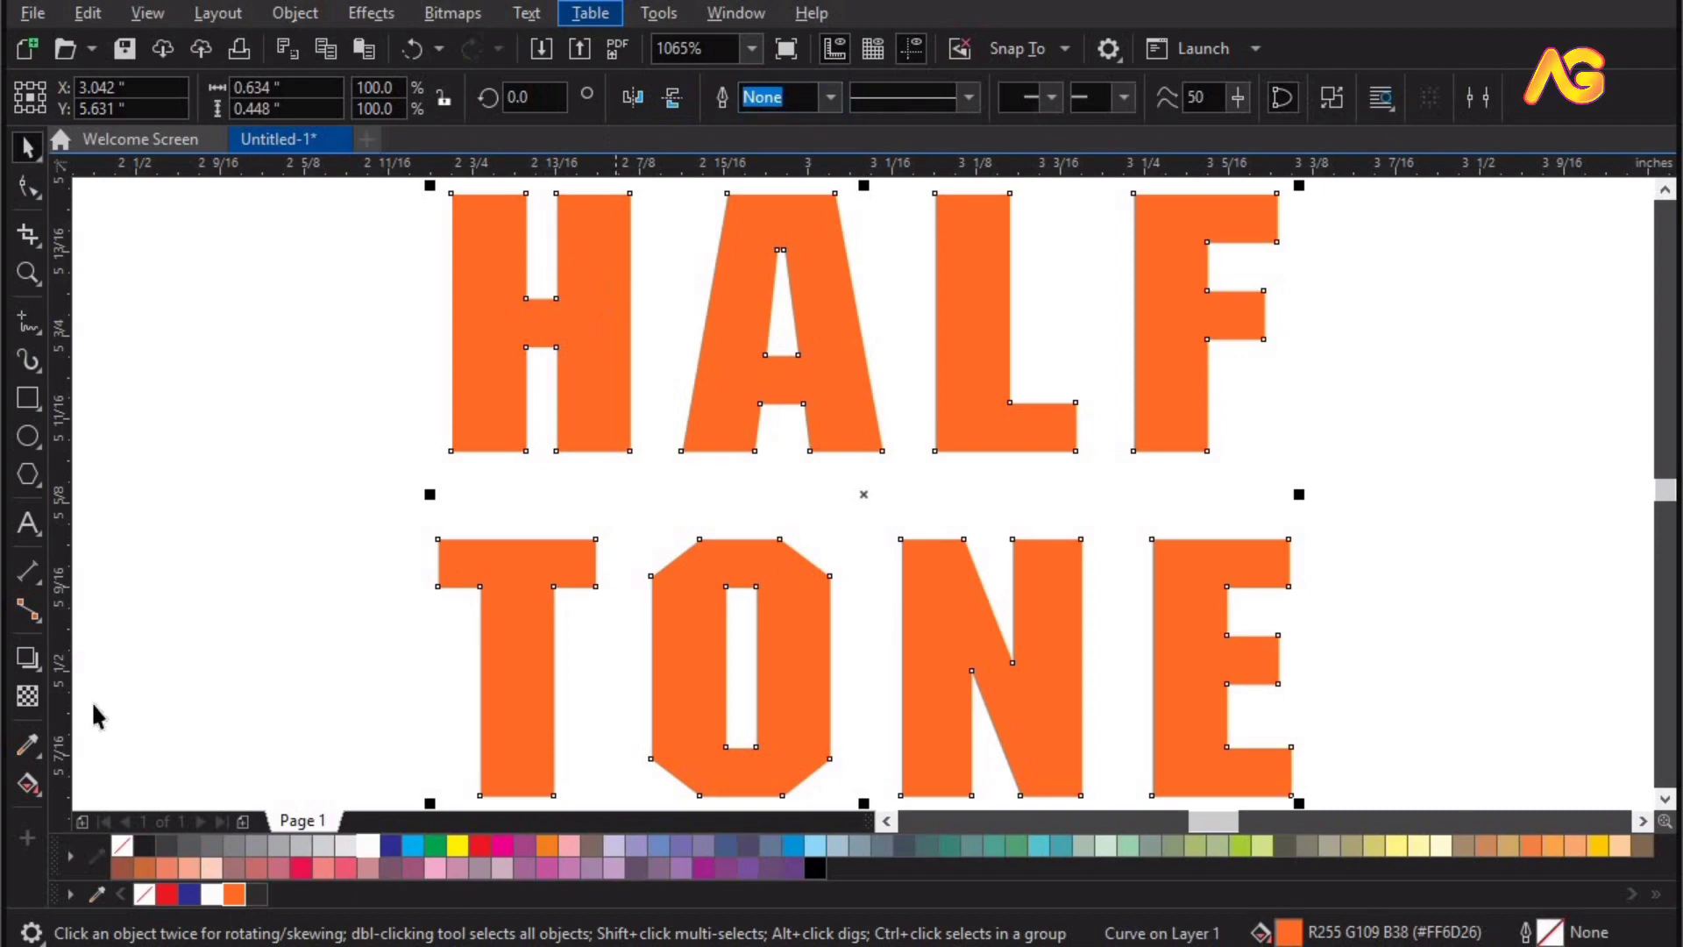
Step: Remove the orange fill from the HALF TONE lettering and give it a hairline outline
{"action": "left_click", "coordinate": [125, 845]}
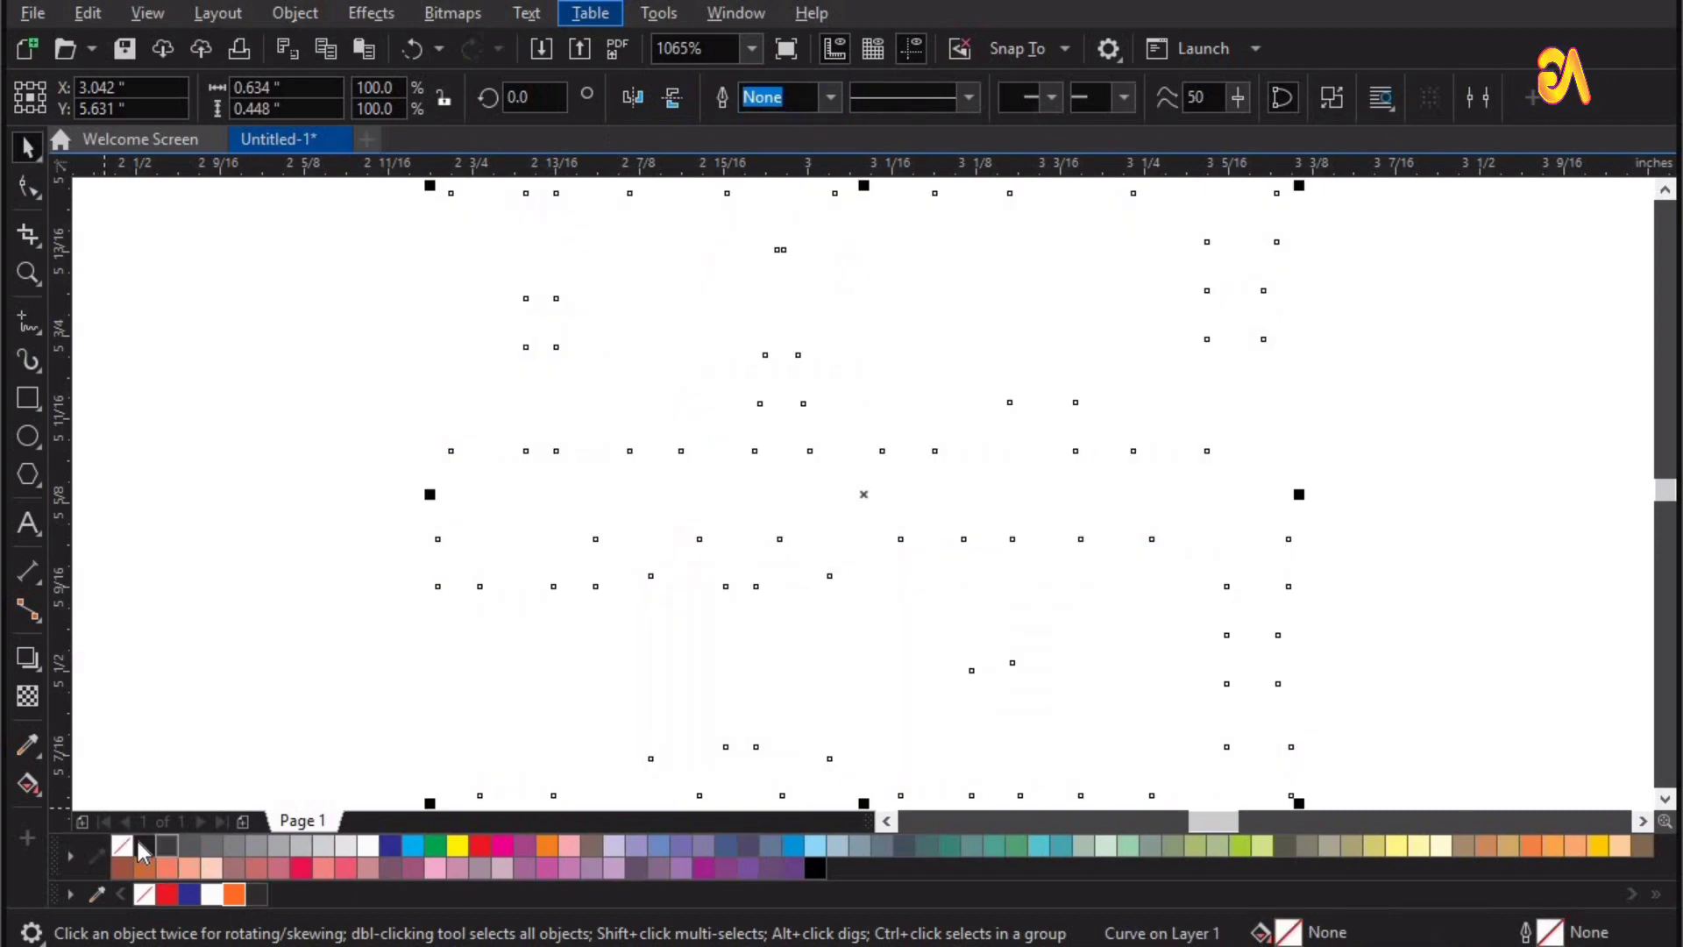
{"action": "type", "text": "0.5"}
{"action": "key", "text": "Return"}
{"action": "left_click", "coordinate": [831, 98]}
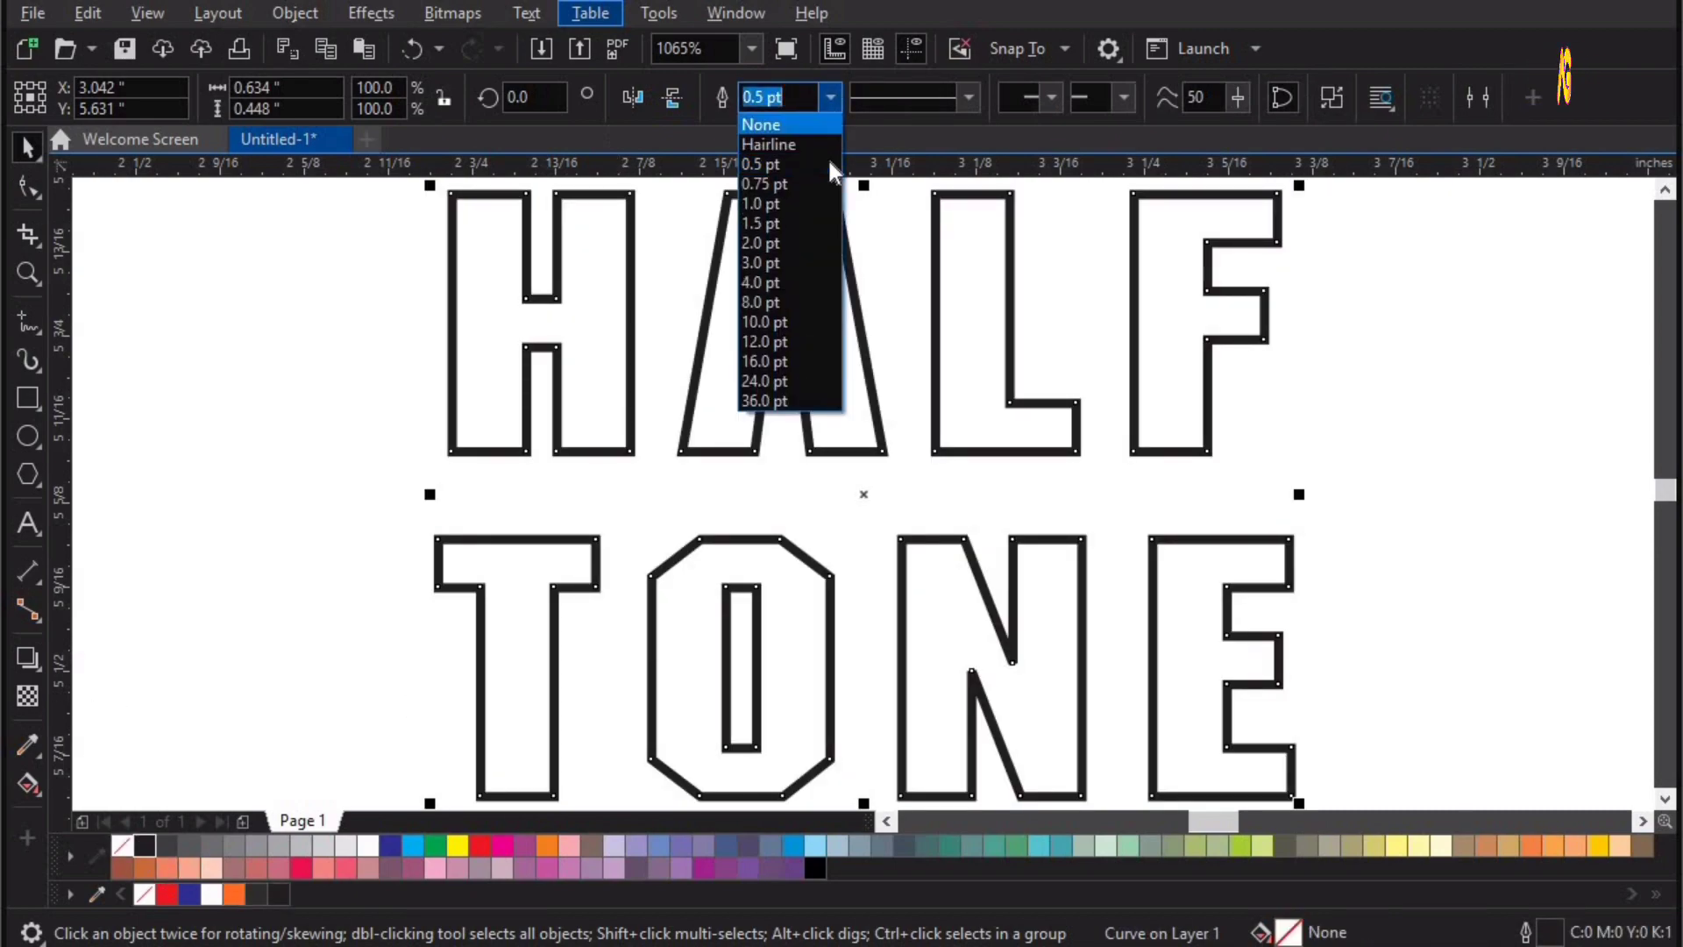
{"action": "left_click", "coordinate": [798, 145]}
Step: Add a flat drop shadow to the outlined lettering, offset about 0.082" horizontally and -0.097" vertically
{"action": "scroll", "coordinate": [912, 241], "scroll_direction": "down", "scroll_amount": 2}
{"action": "key", "text": "F2"}
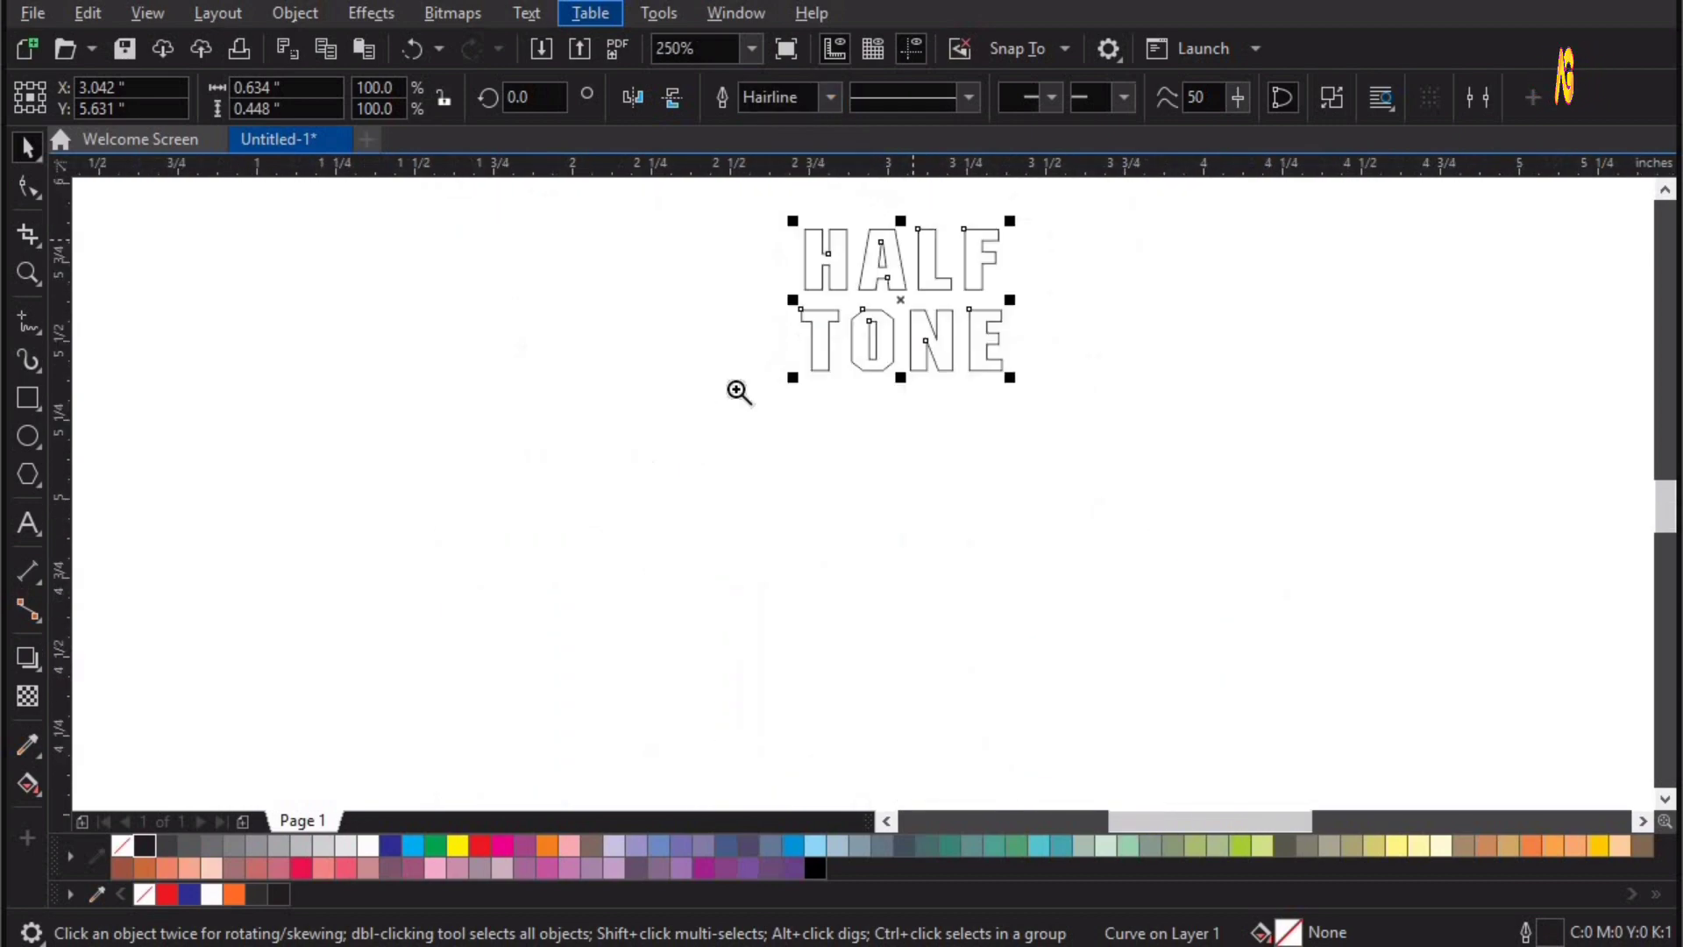
{"action": "left_click_drag", "start_coordinate": [1101, 252], "coordinate": [677, 408]}
{"action": "key", "text": "space"}
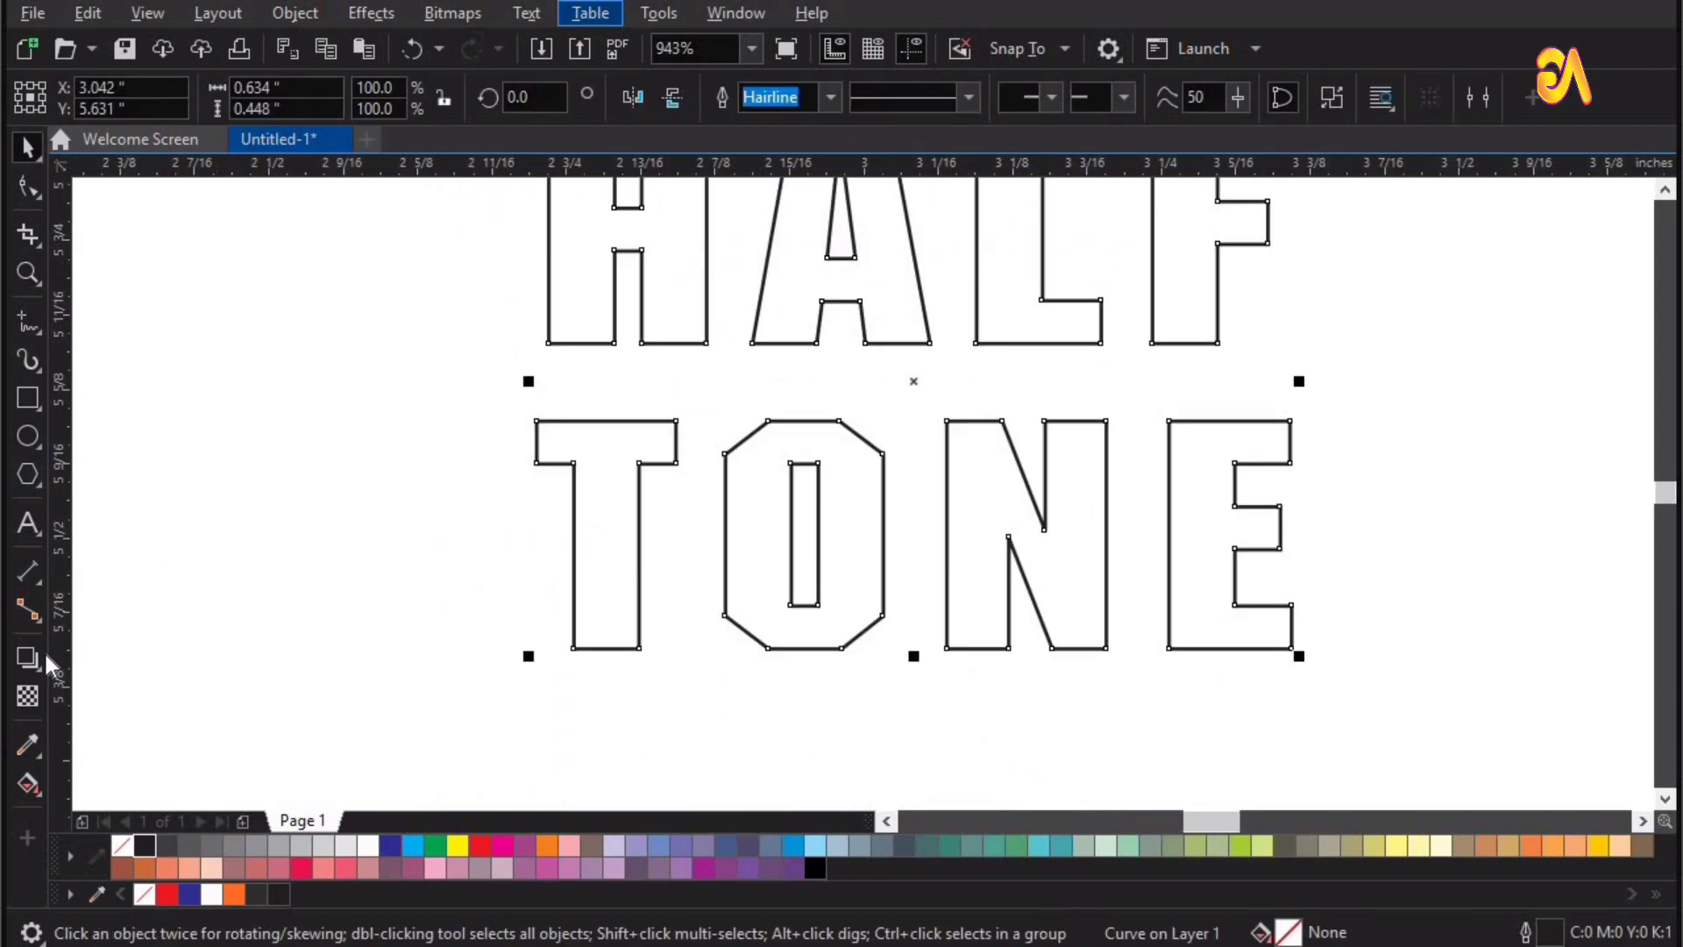
{"action": "left_click", "coordinate": [28, 658]}
{"action": "left_click_drag", "start_coordinate": [915, 382], "coordinate": [1017, 493]}
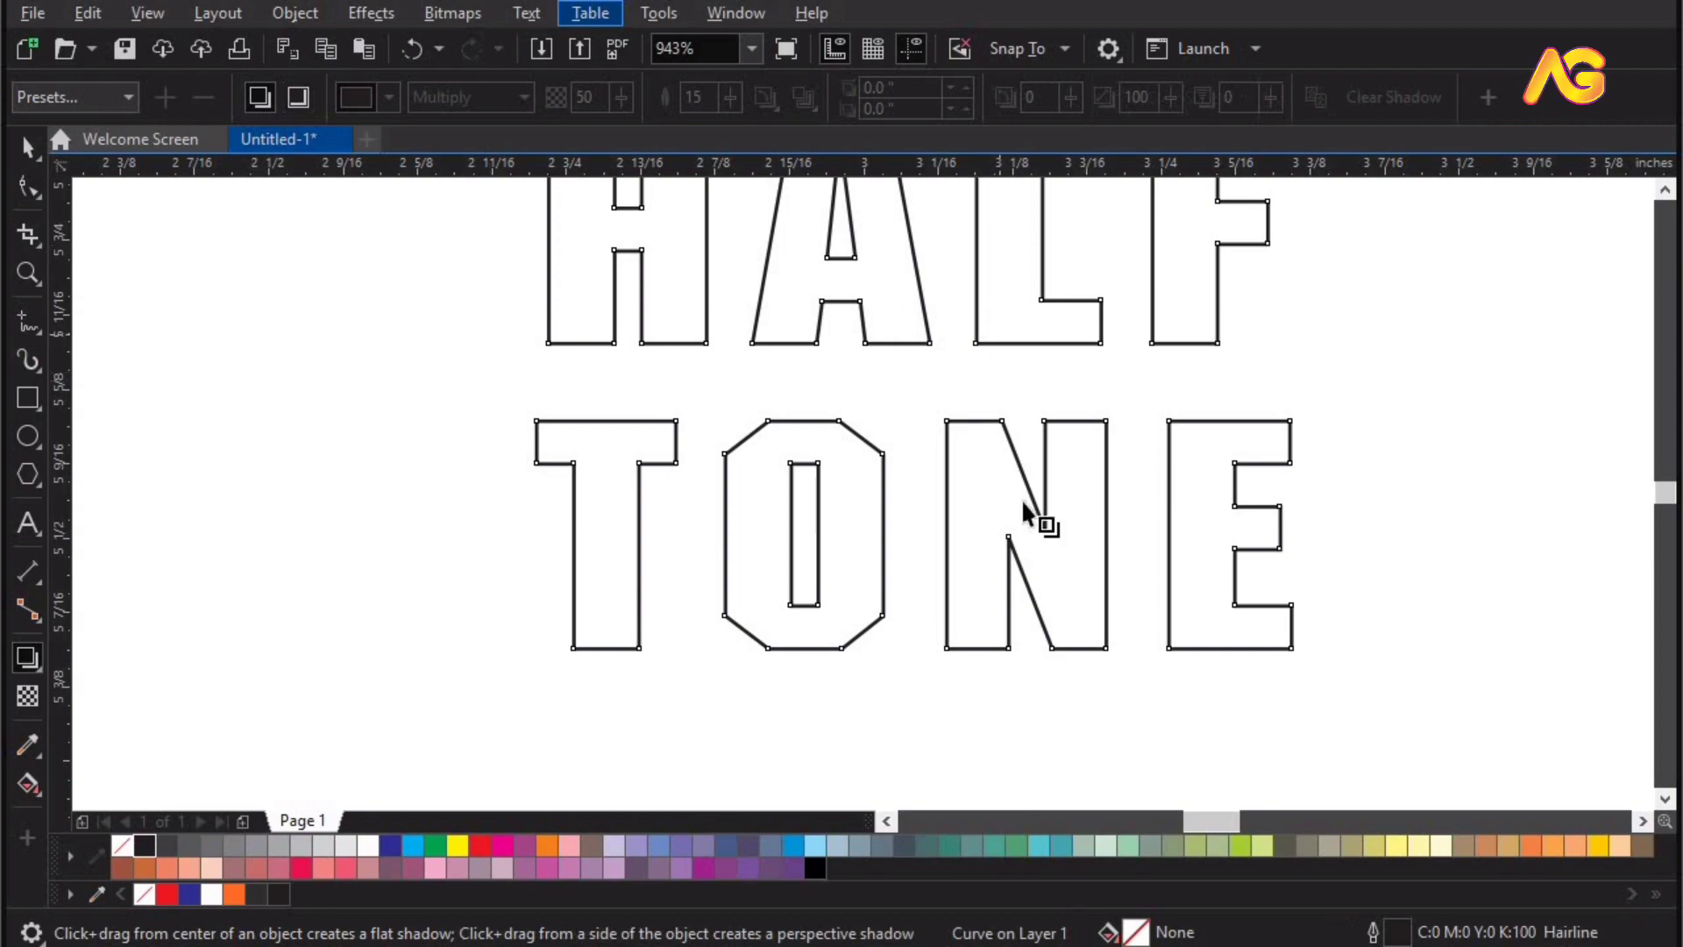
{"action": "left_click_drag", "start_coordinate": [1239, 776], "coordinate": [1237, 765]}
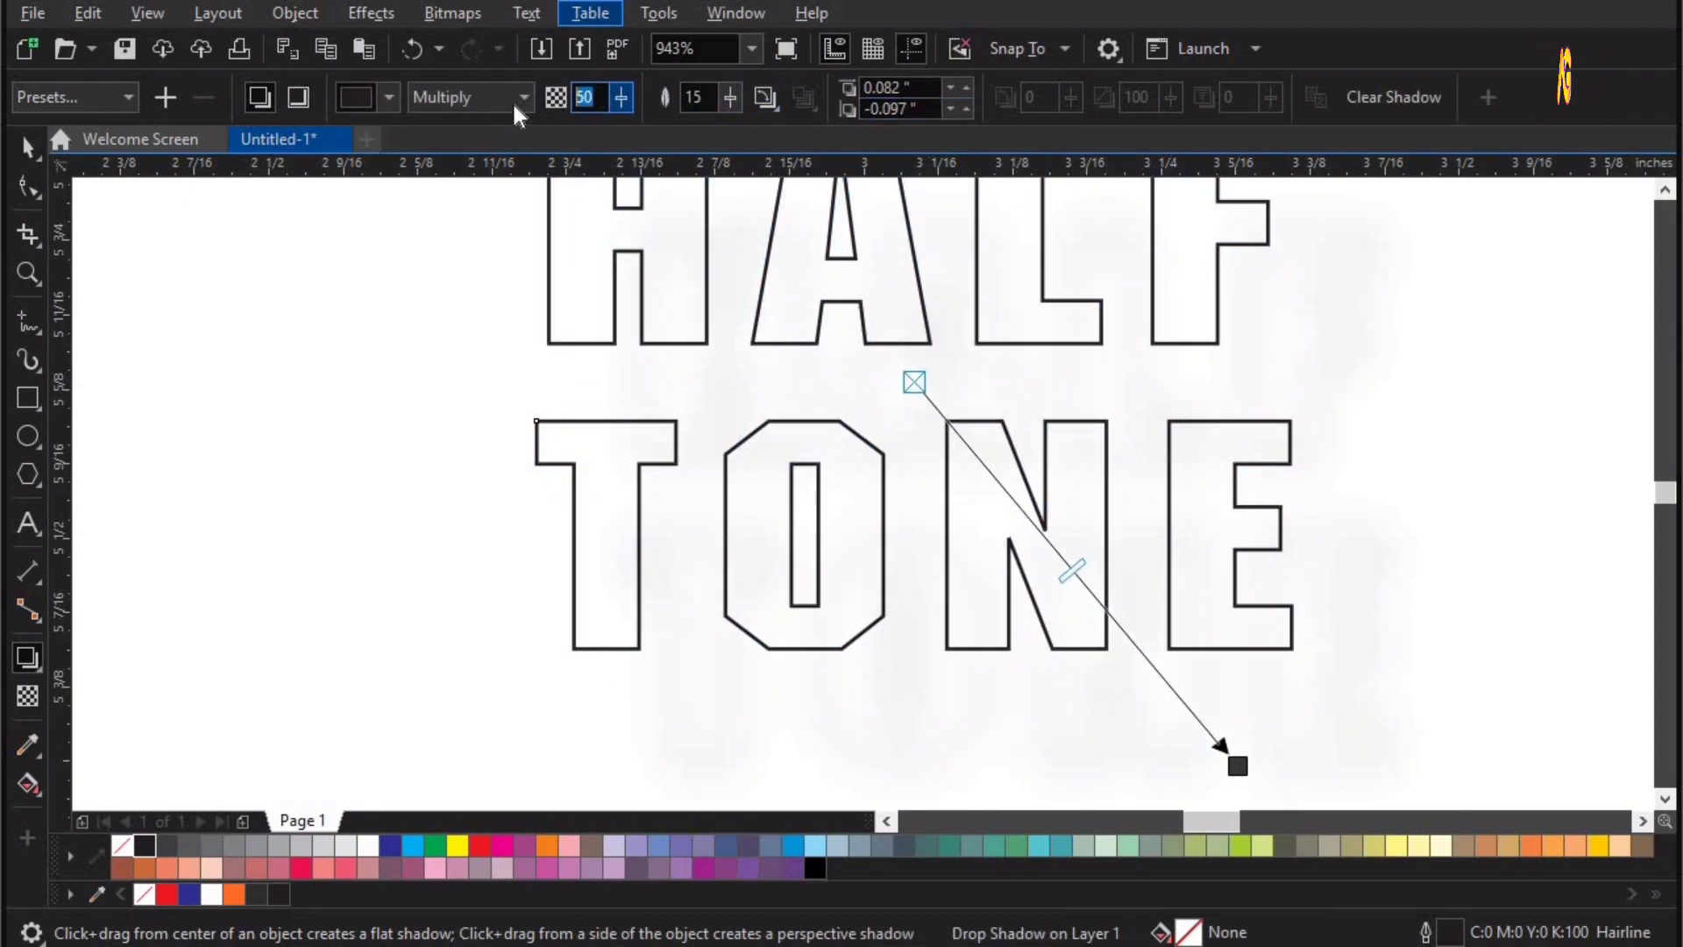
Step: Set the shadow's opacity to 70, its feathering direction to Outside and its colour to dark grey
{"action": "type", "text": "80"}
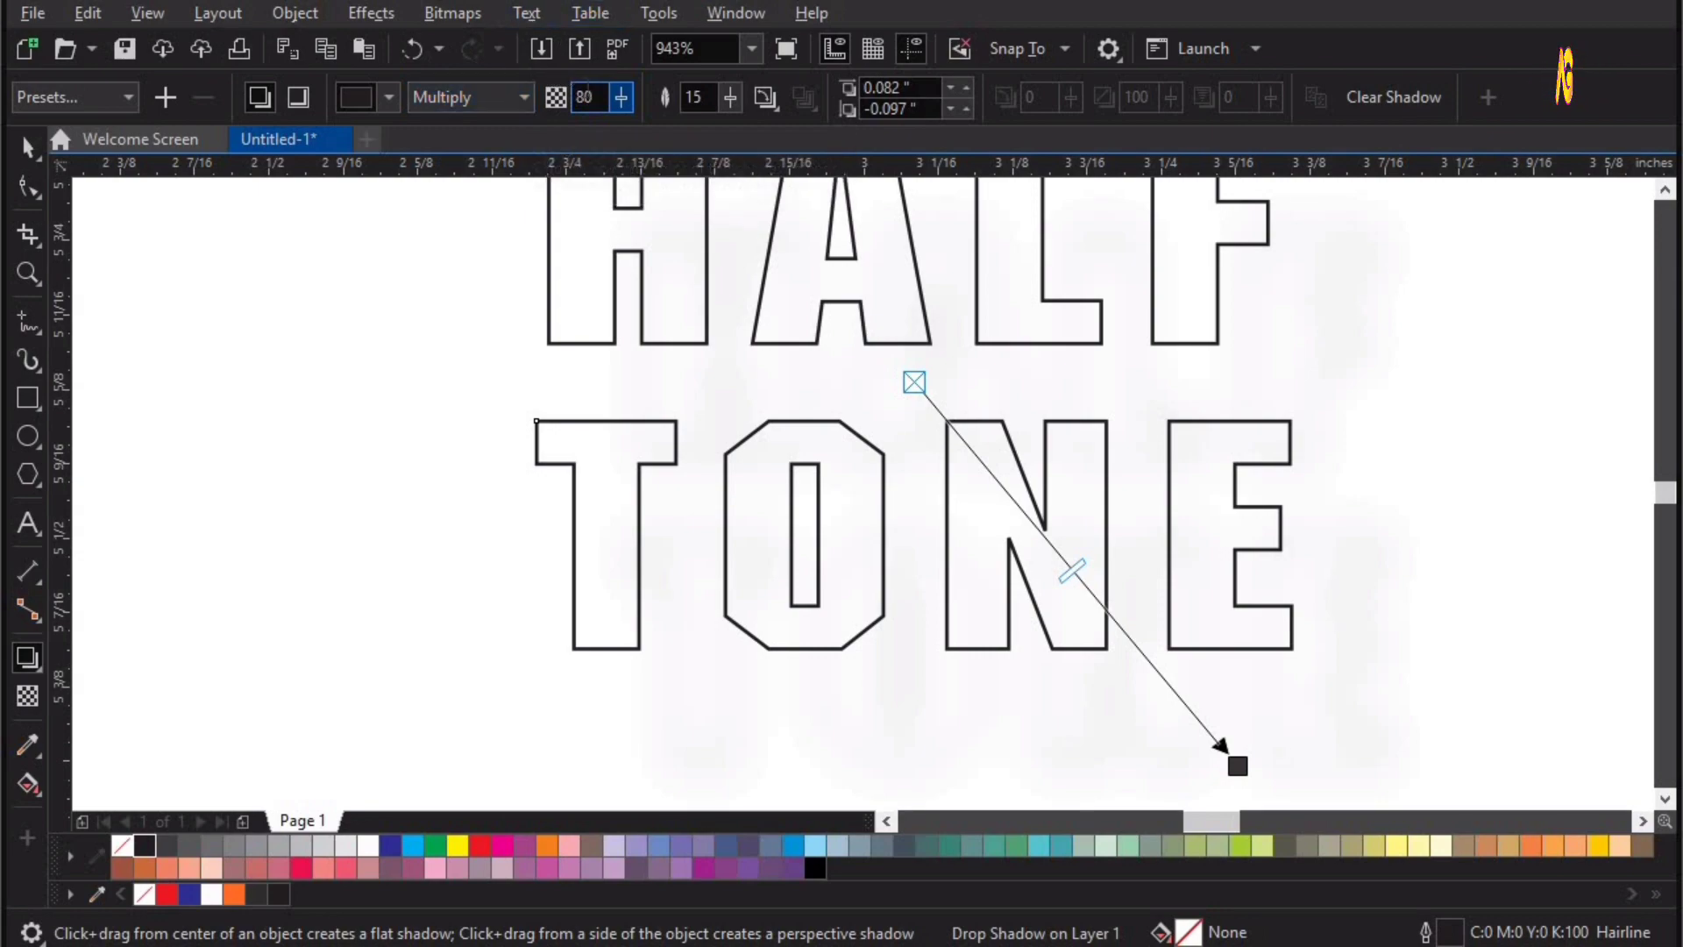
{"action": "type", "text": "70"}
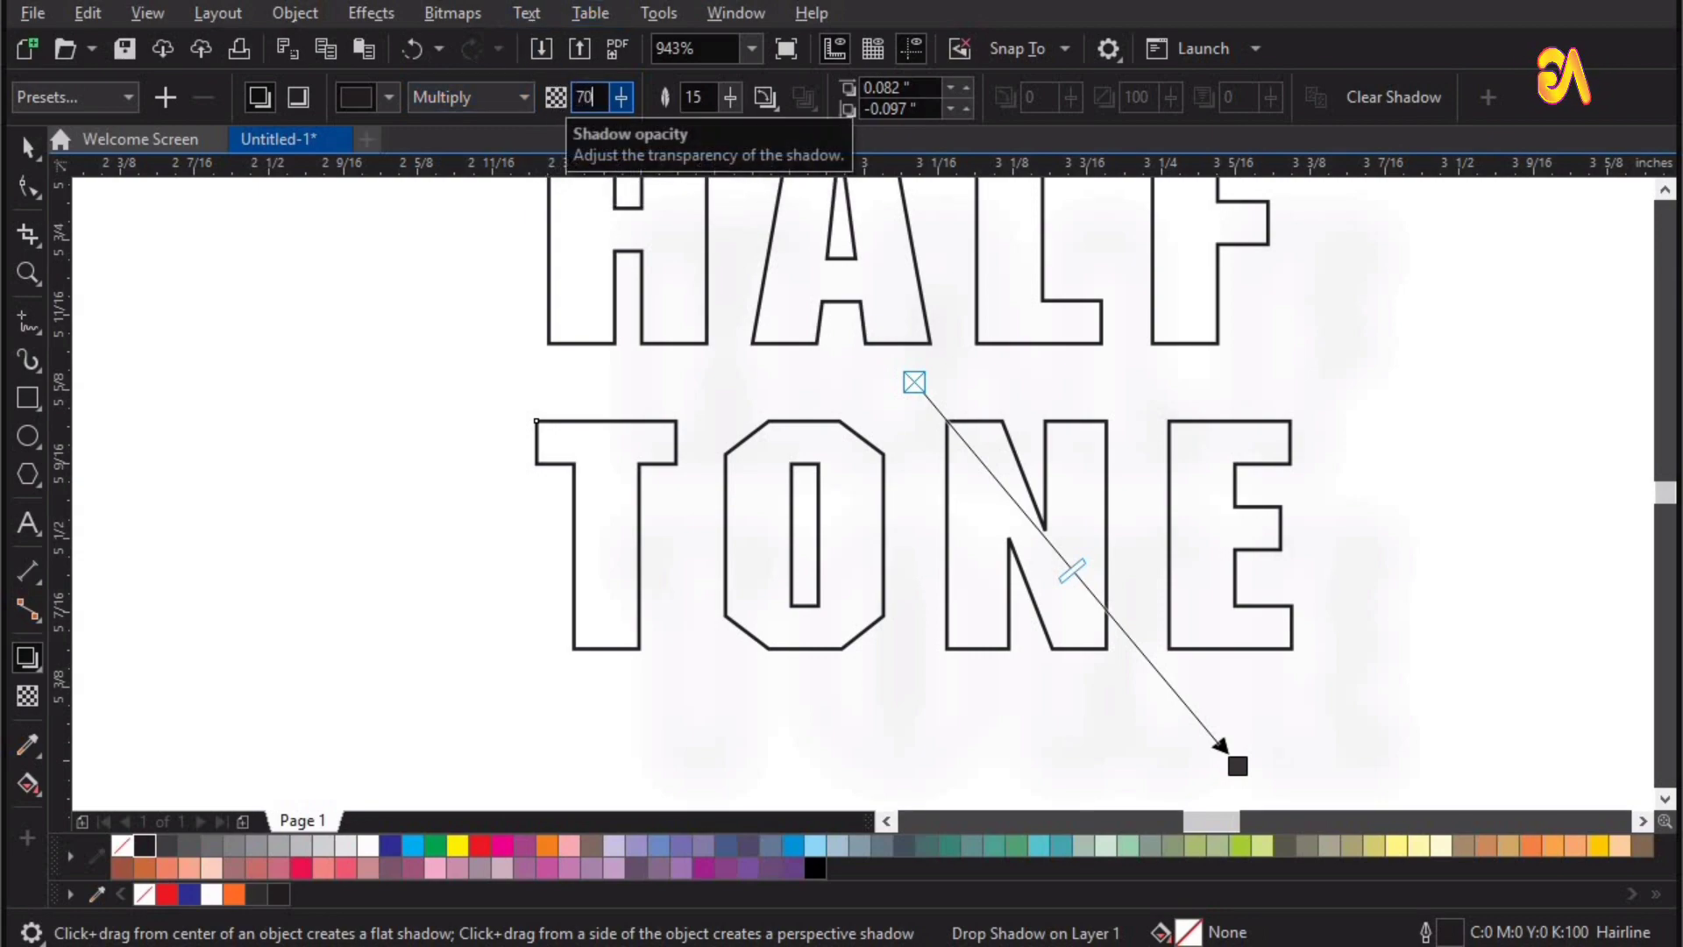
{"action": "key", "text": "Tab"}
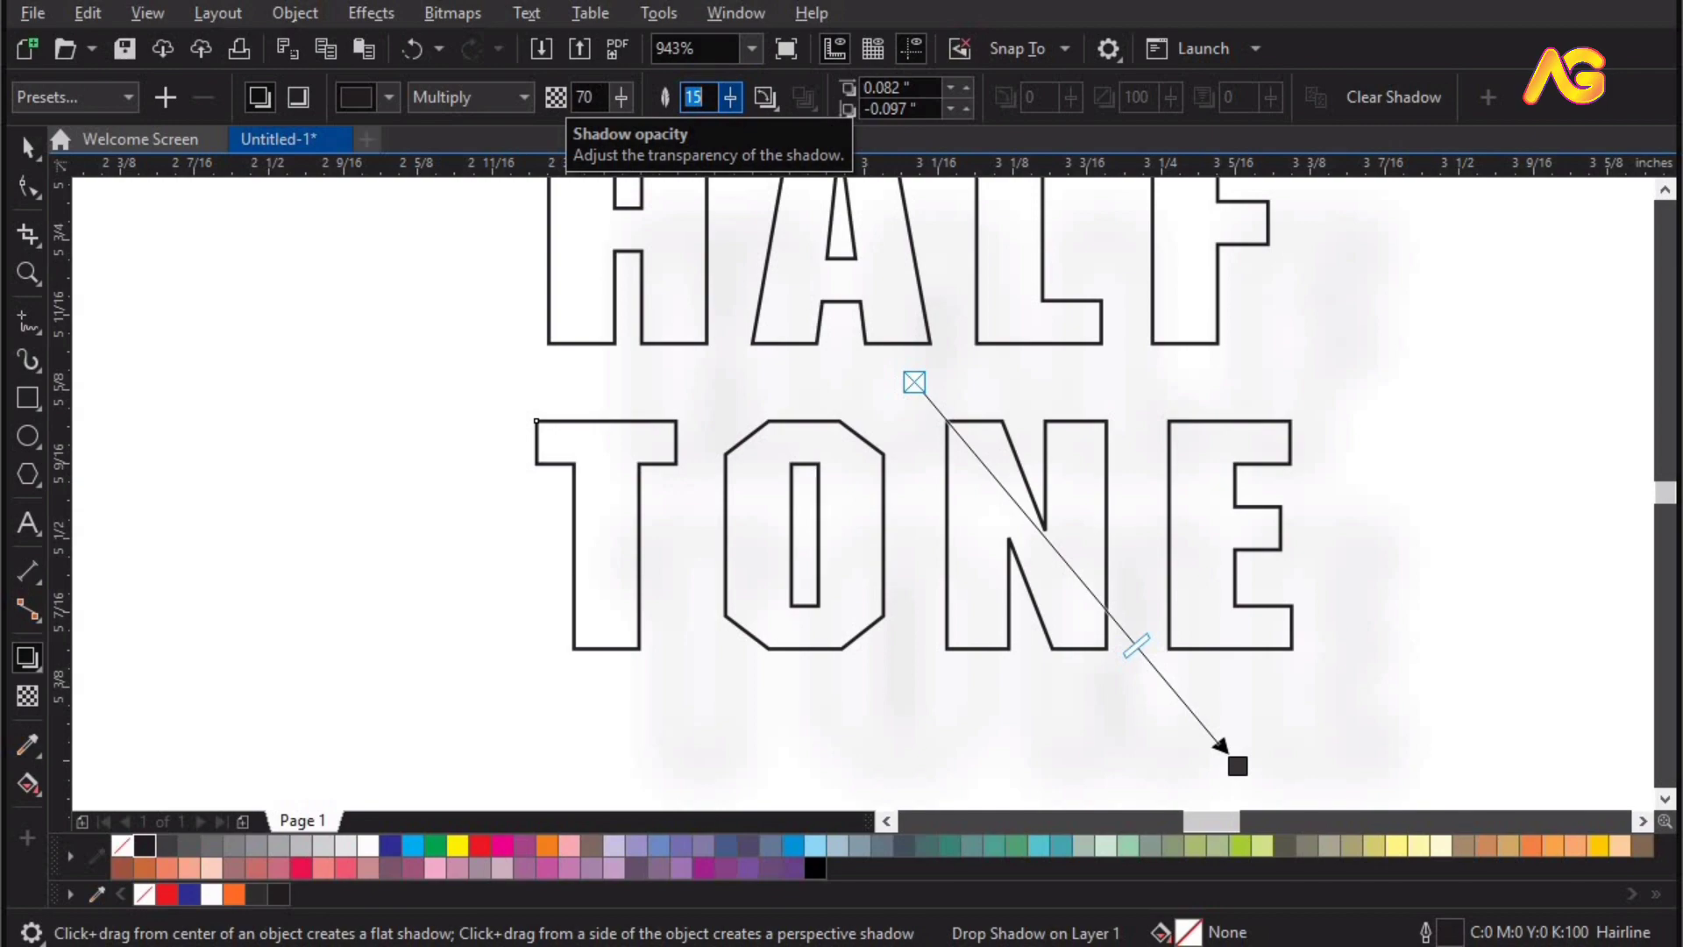
{"action": "left_click", "coordinate": [769, 96]}
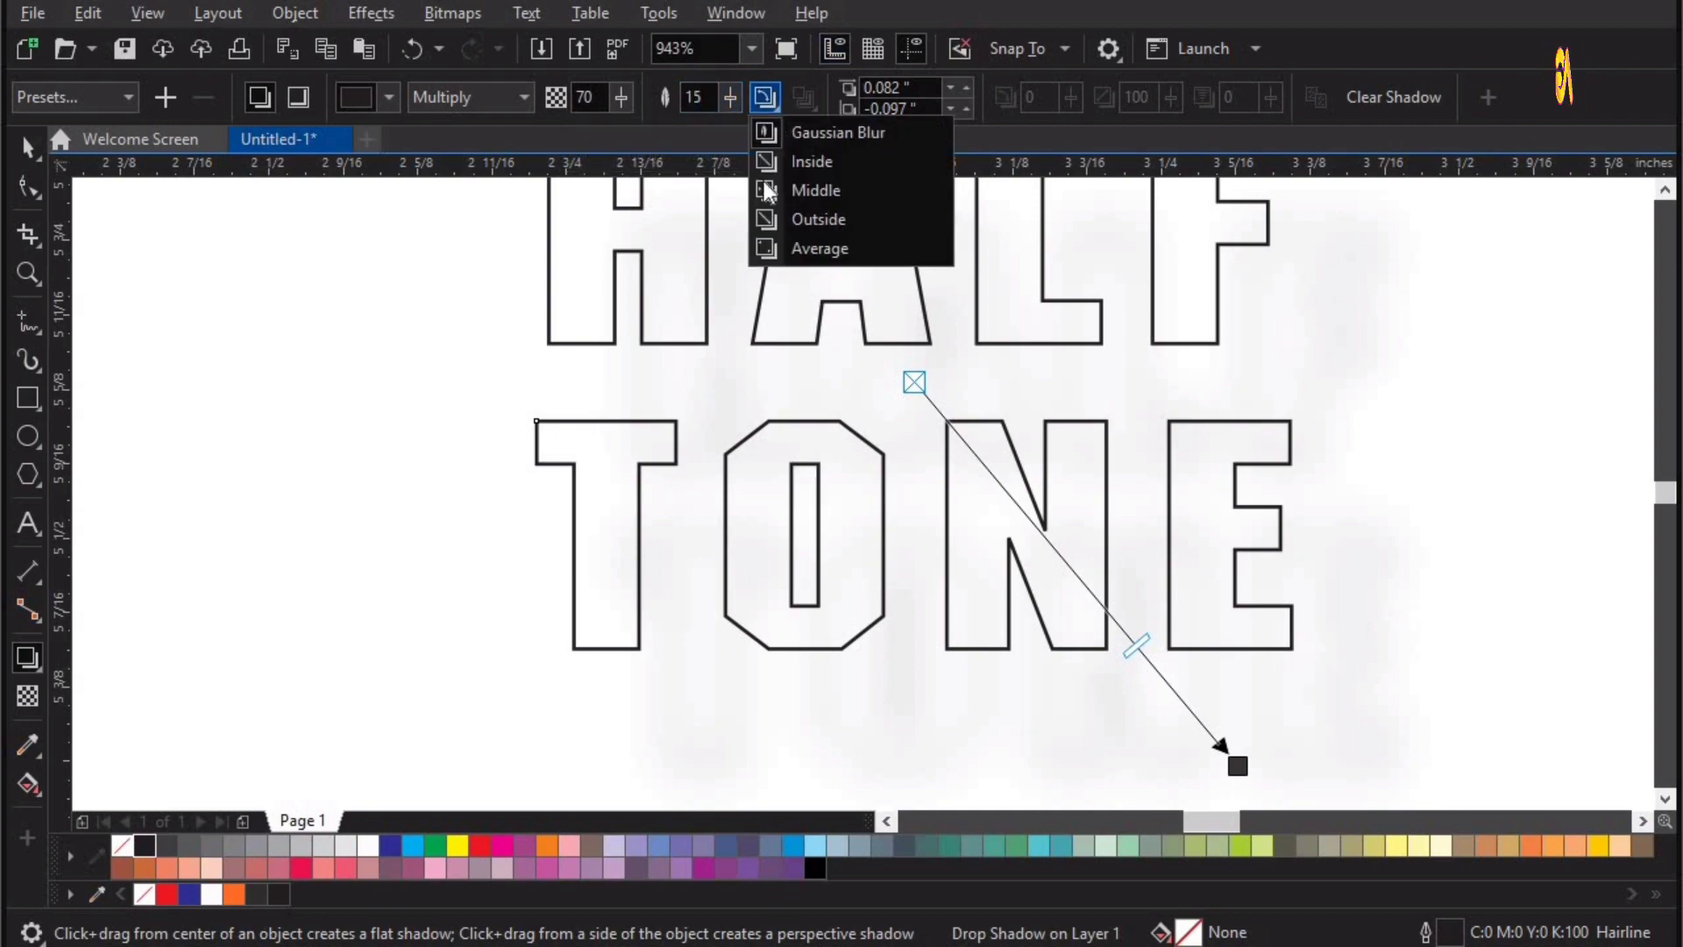
{"action": "left_click", "coordinate": [815, 220]}
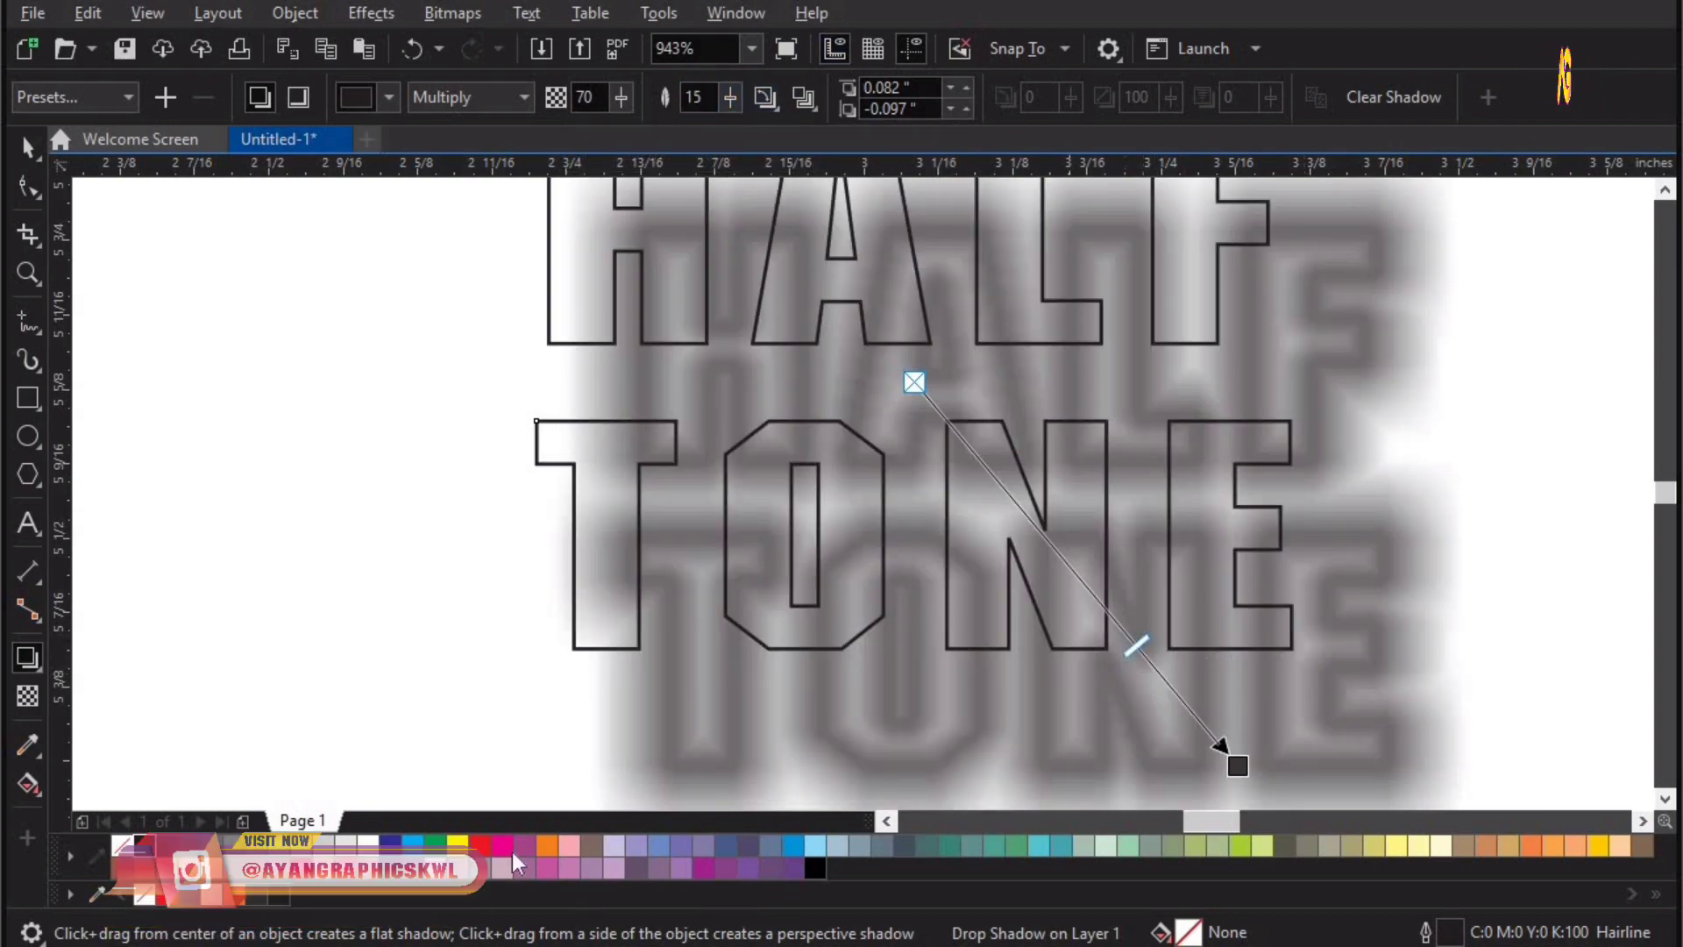
{"action": "left_click", "coordinate": [351, 97]}
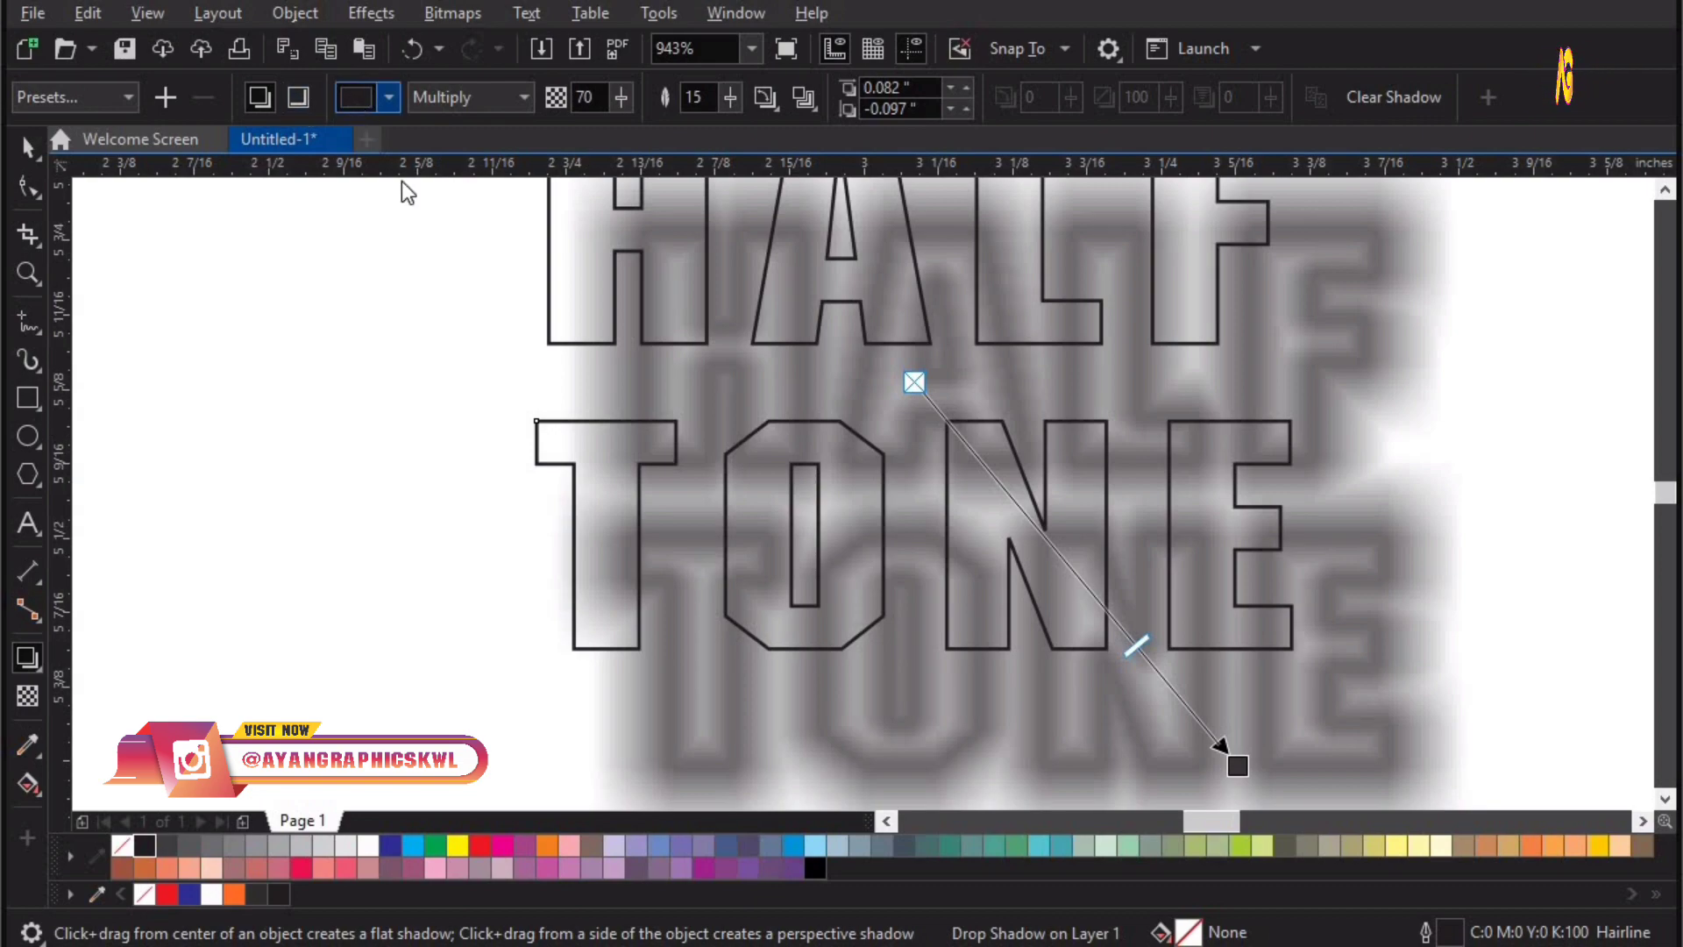
{"action": "left_click", "coordinate": [609, 524]}
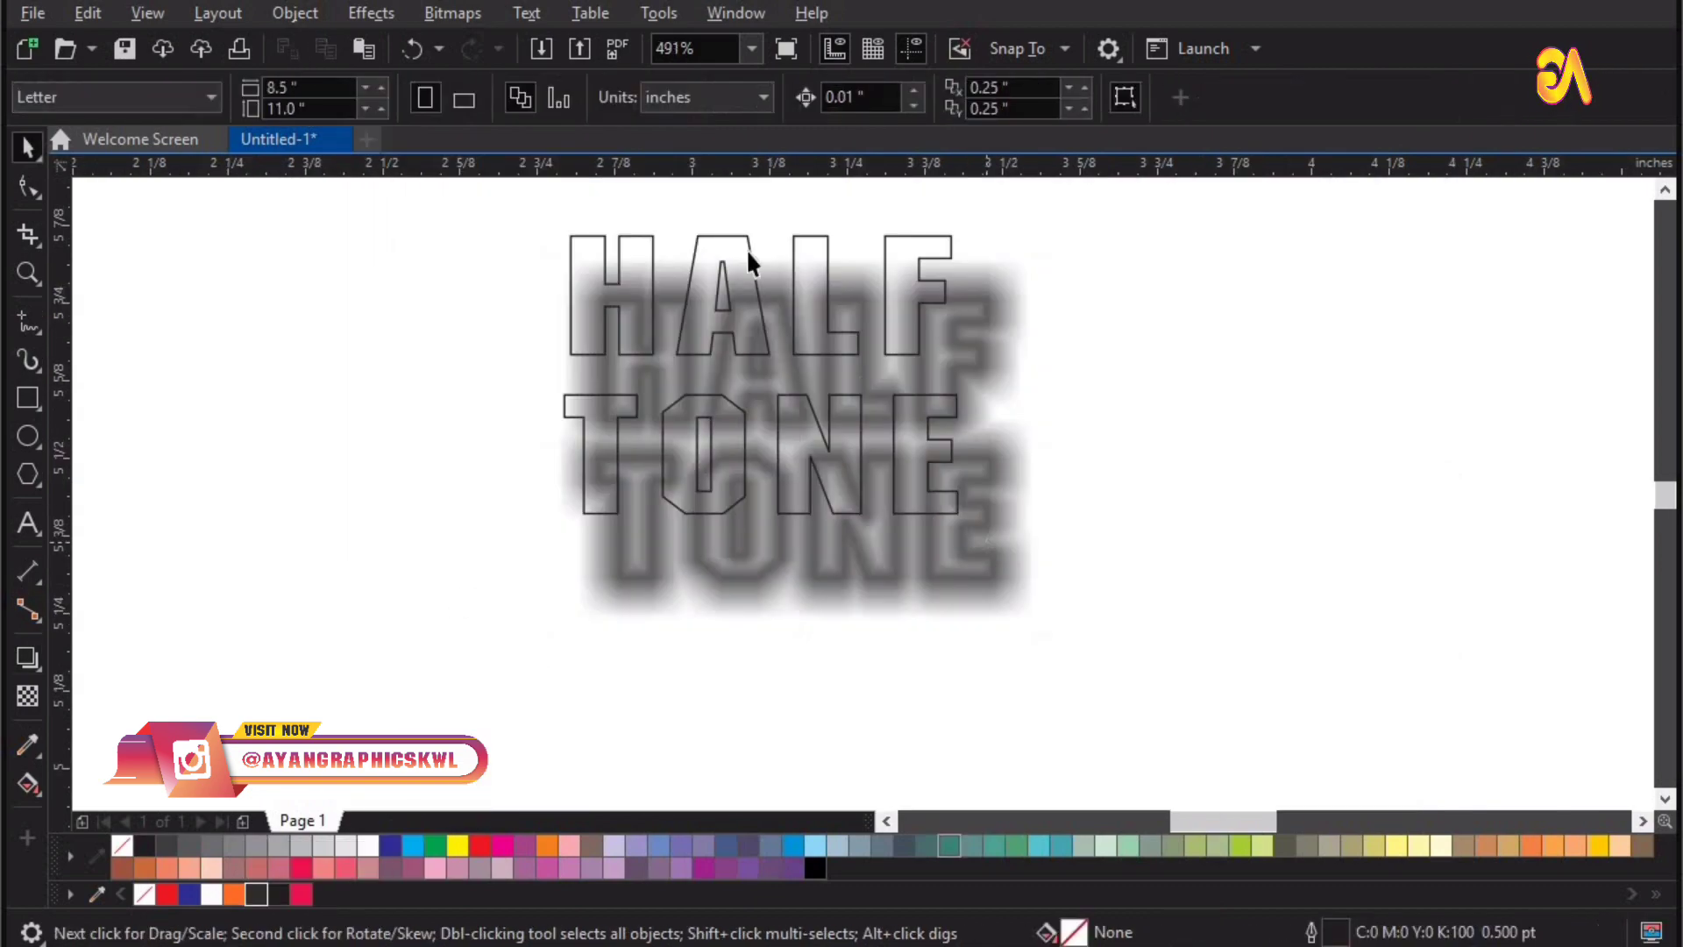
Step: Align the centres of the separated shadow and the outlined lettering horizontally and vertically
{"action": "left_click", "coordinate": [736, 249]}
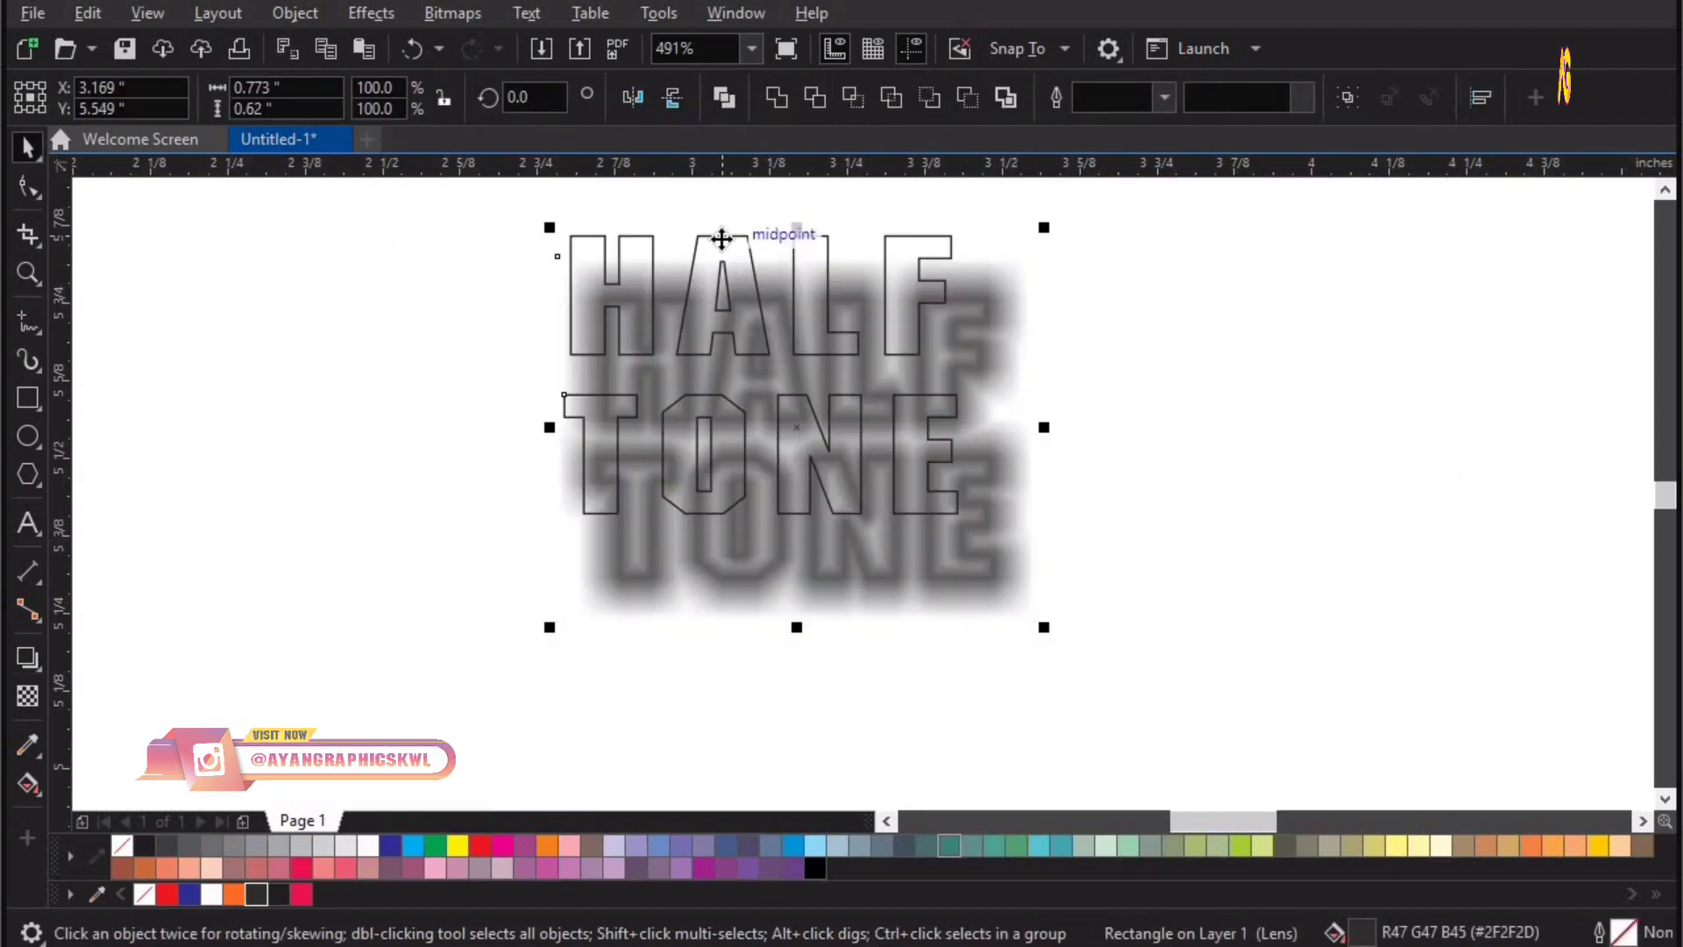
{"action": "left_click", "coordinate": [722, 239], "text": "shift"}
{"action": "key", "text": "c"}
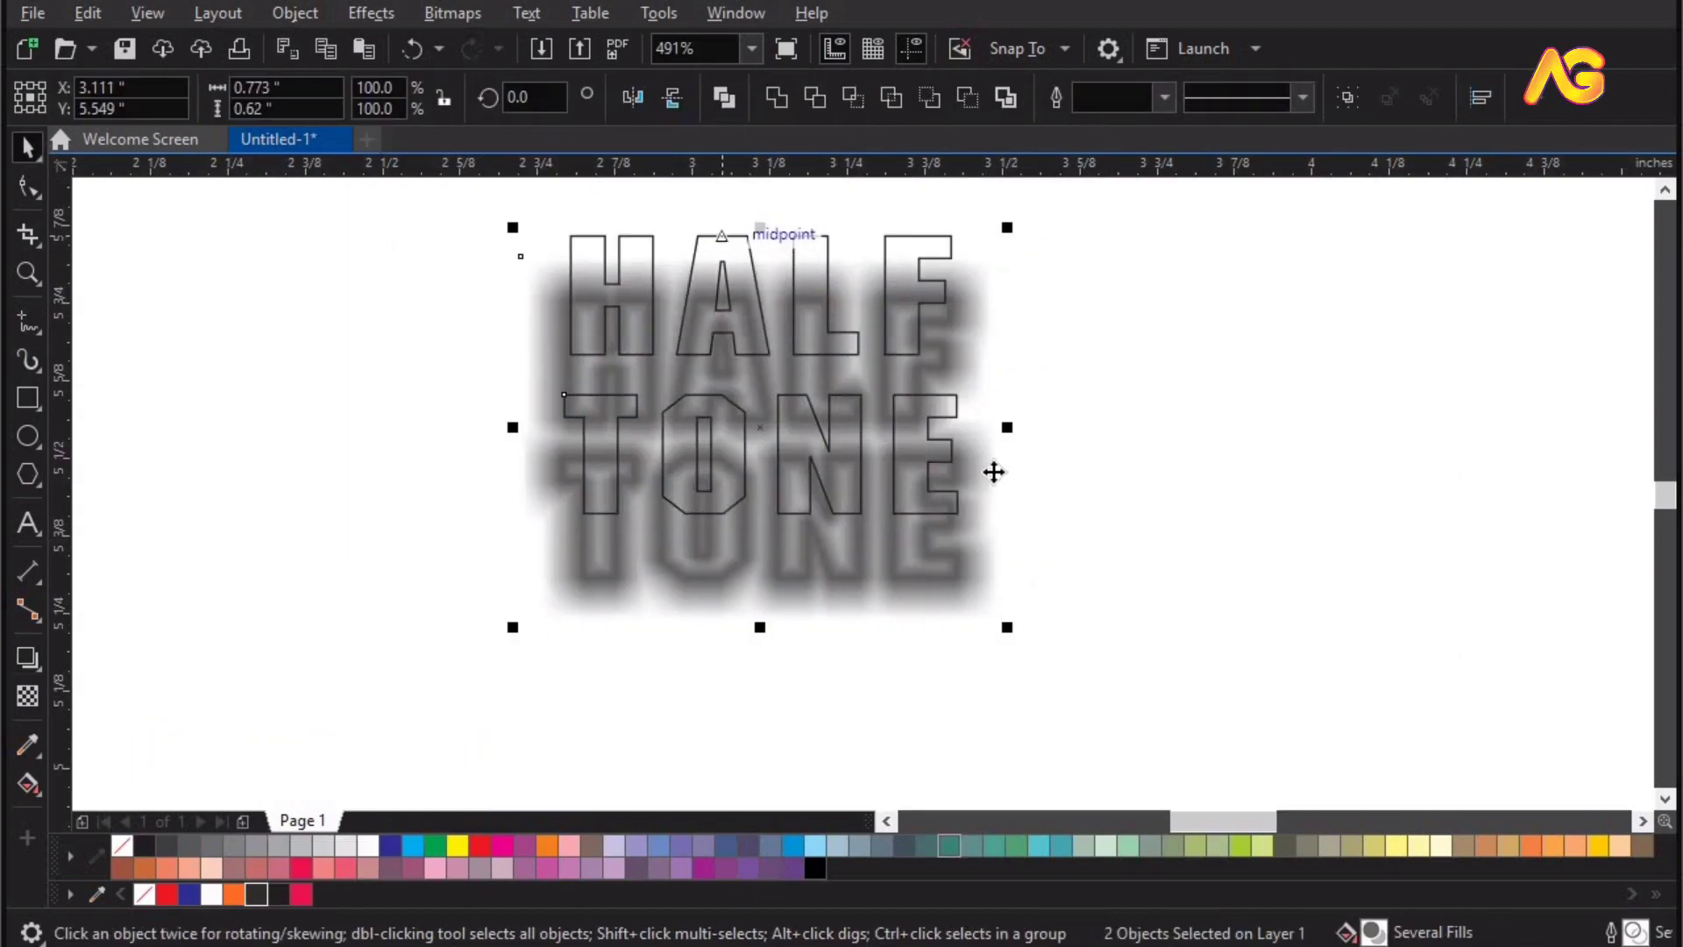
{"action": "key", "text": "e"}
{"action": "left_click", "coordinate": [995, 475]}
{"action": "left_click", "coordinate": [1168, 452]}
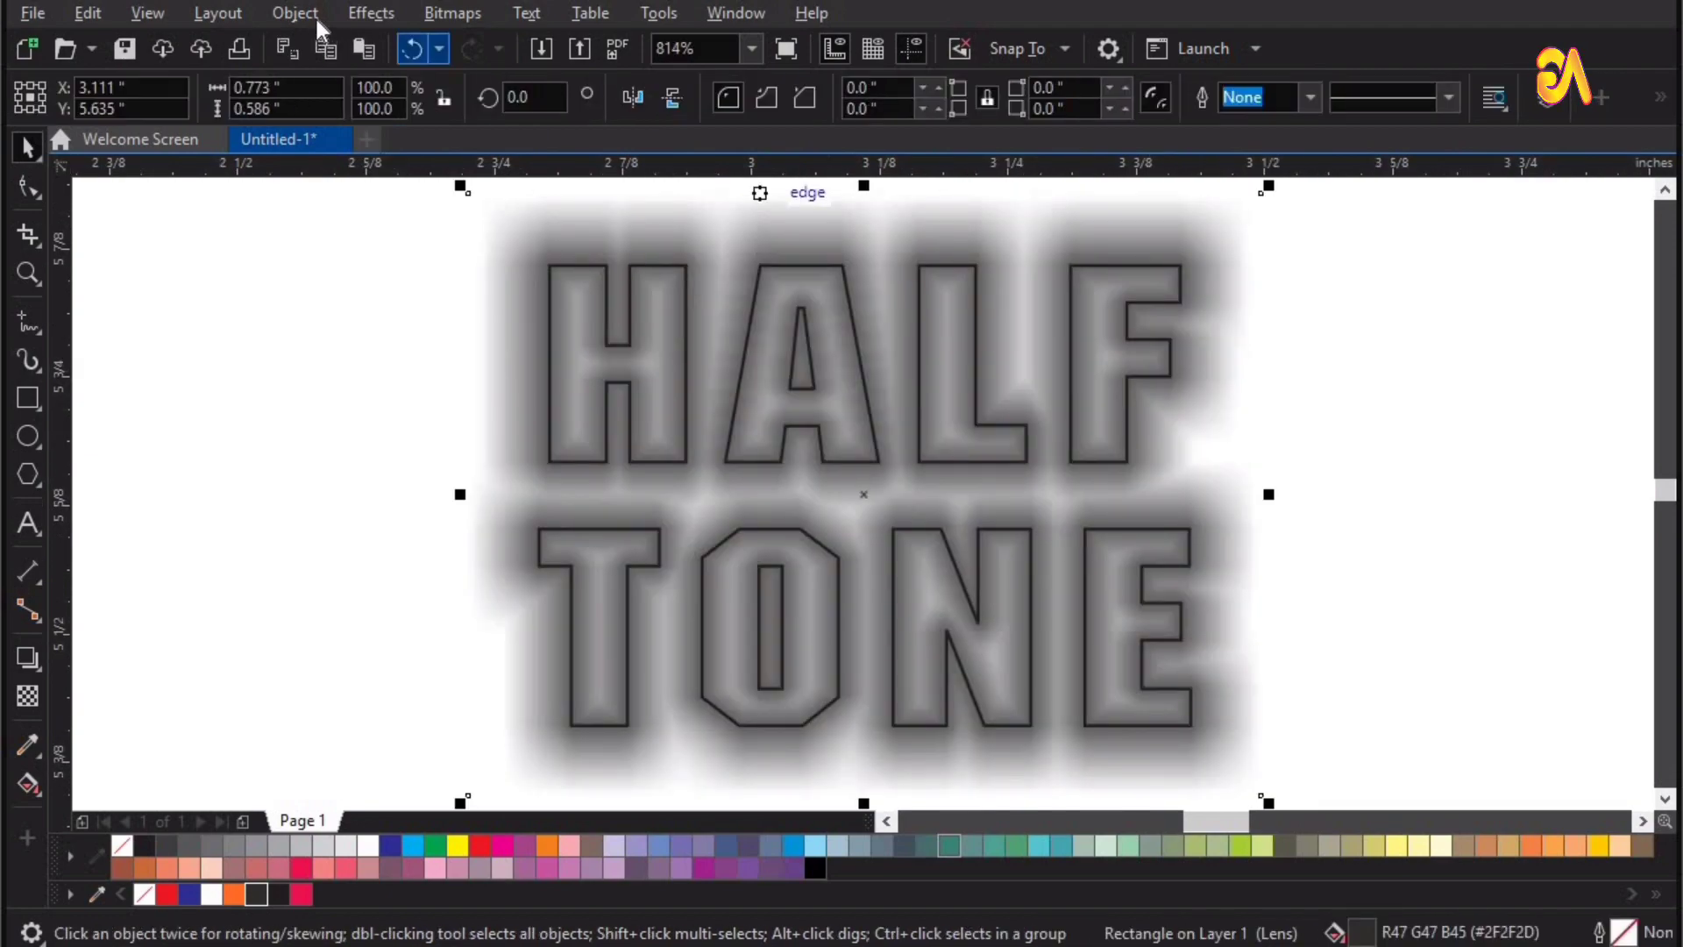
Step: PowerClip the blurred shadow inside the outlined HALF TONE lettering
{"action": "left_click", "coordinate": [295, 12]}
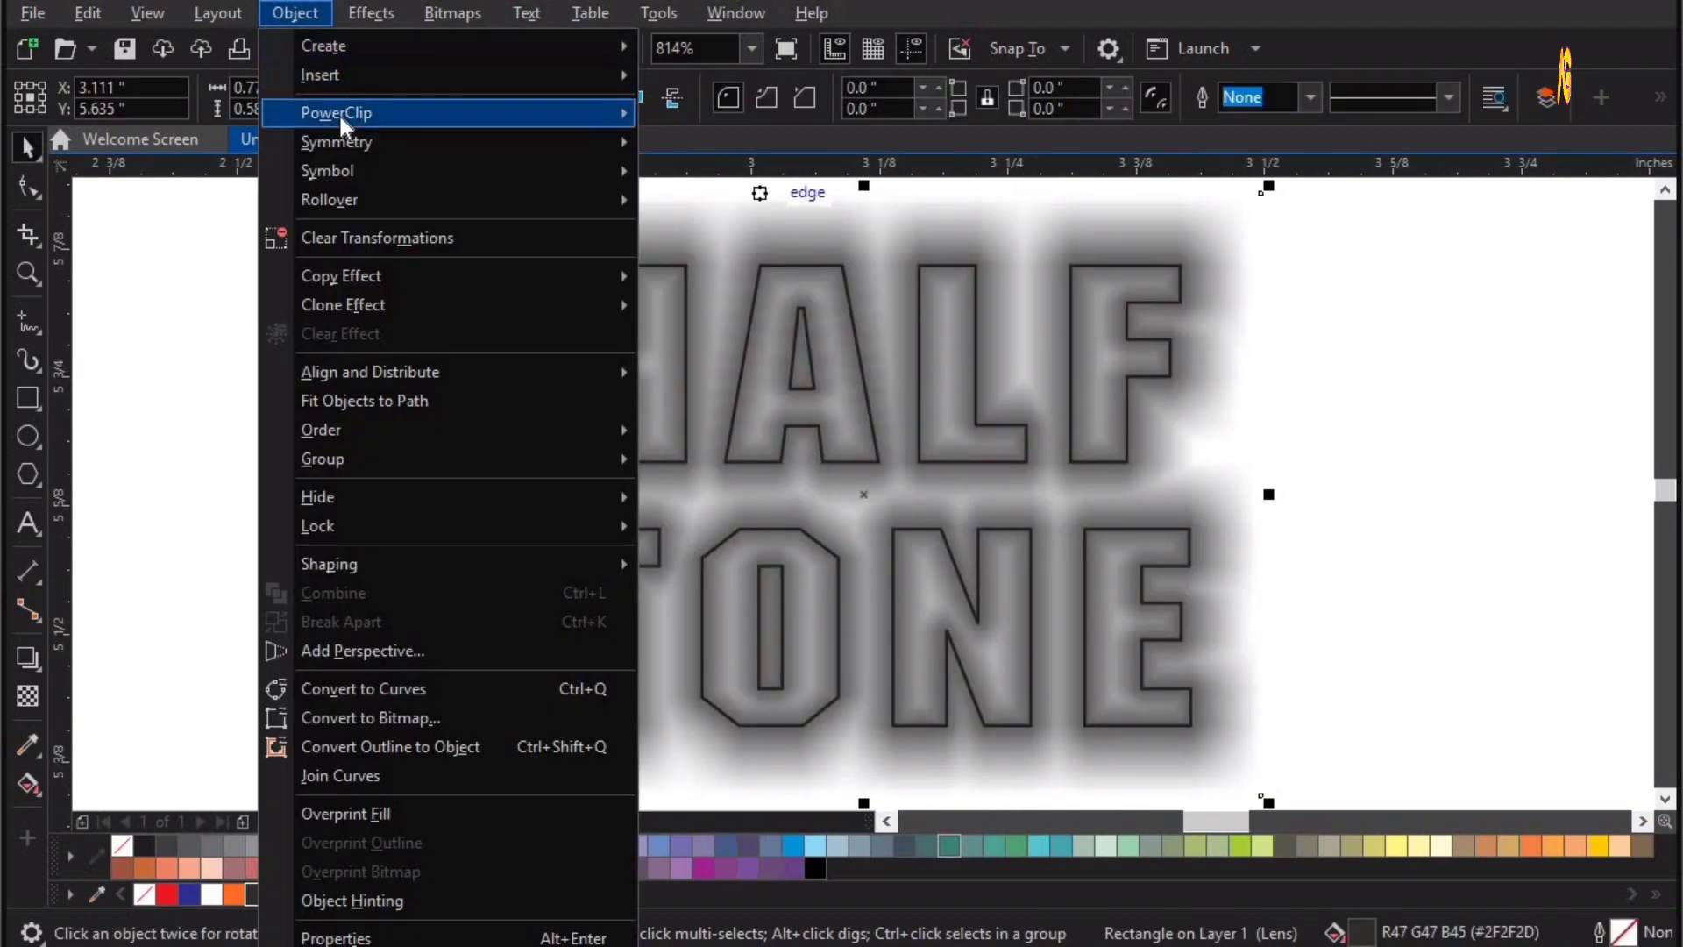
{"action": "mouse_move", "coordinate": [339, 113]}
{"action": "left_click", "coordinate": [814, 257]}
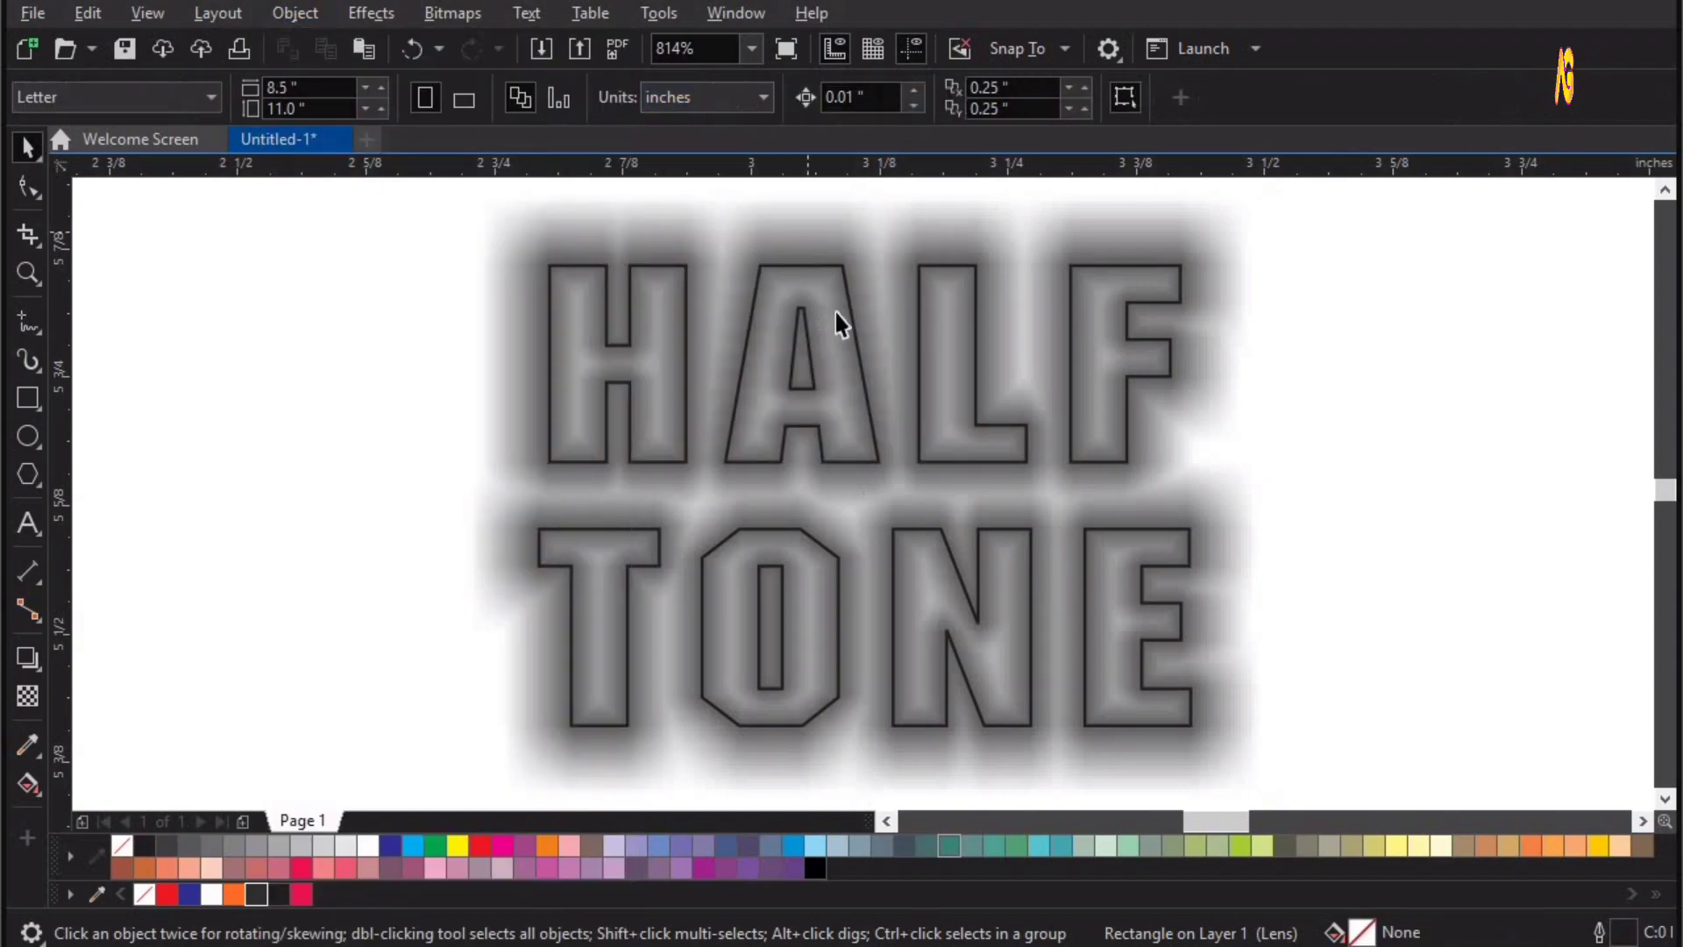
{"action": "key", "text": "Escape"}
Step: Remove the outline from the lettering that contains the clipped shadow
{"action": "left_click", "coordinate": [1110, 314]}
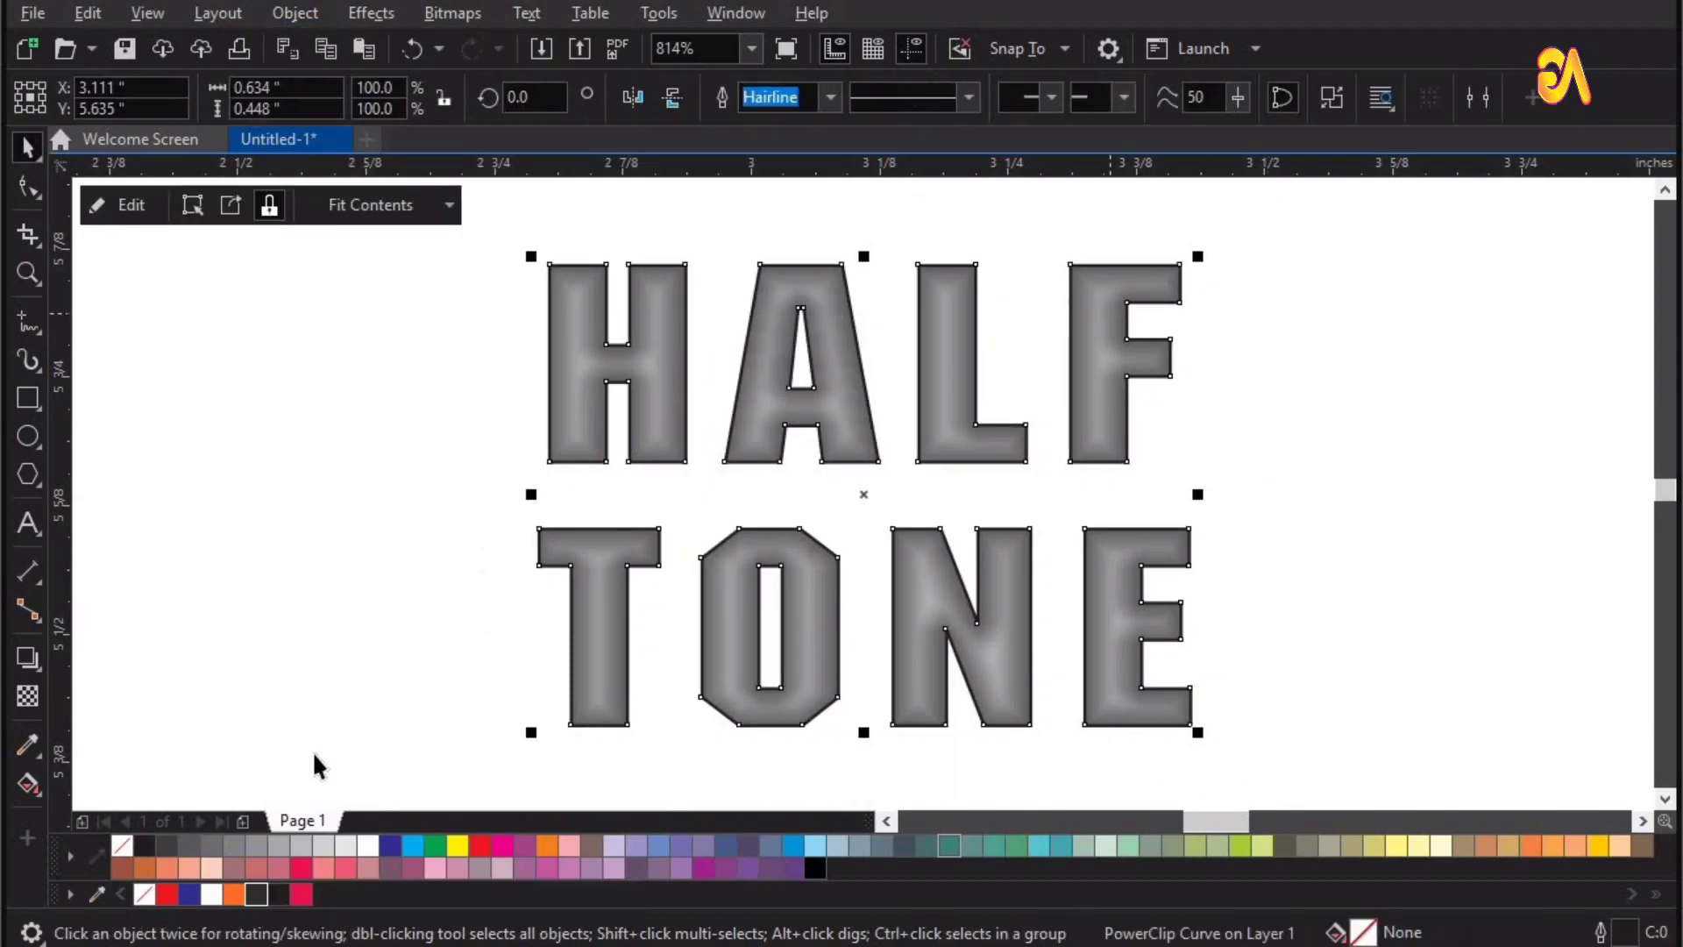
{"action": "right_click", "coordinate": [124, 845]}
{"action": "left_click", "coordinate": [1203, 381]}
{"action": "left_click", "coordinate": [1150, 362]}
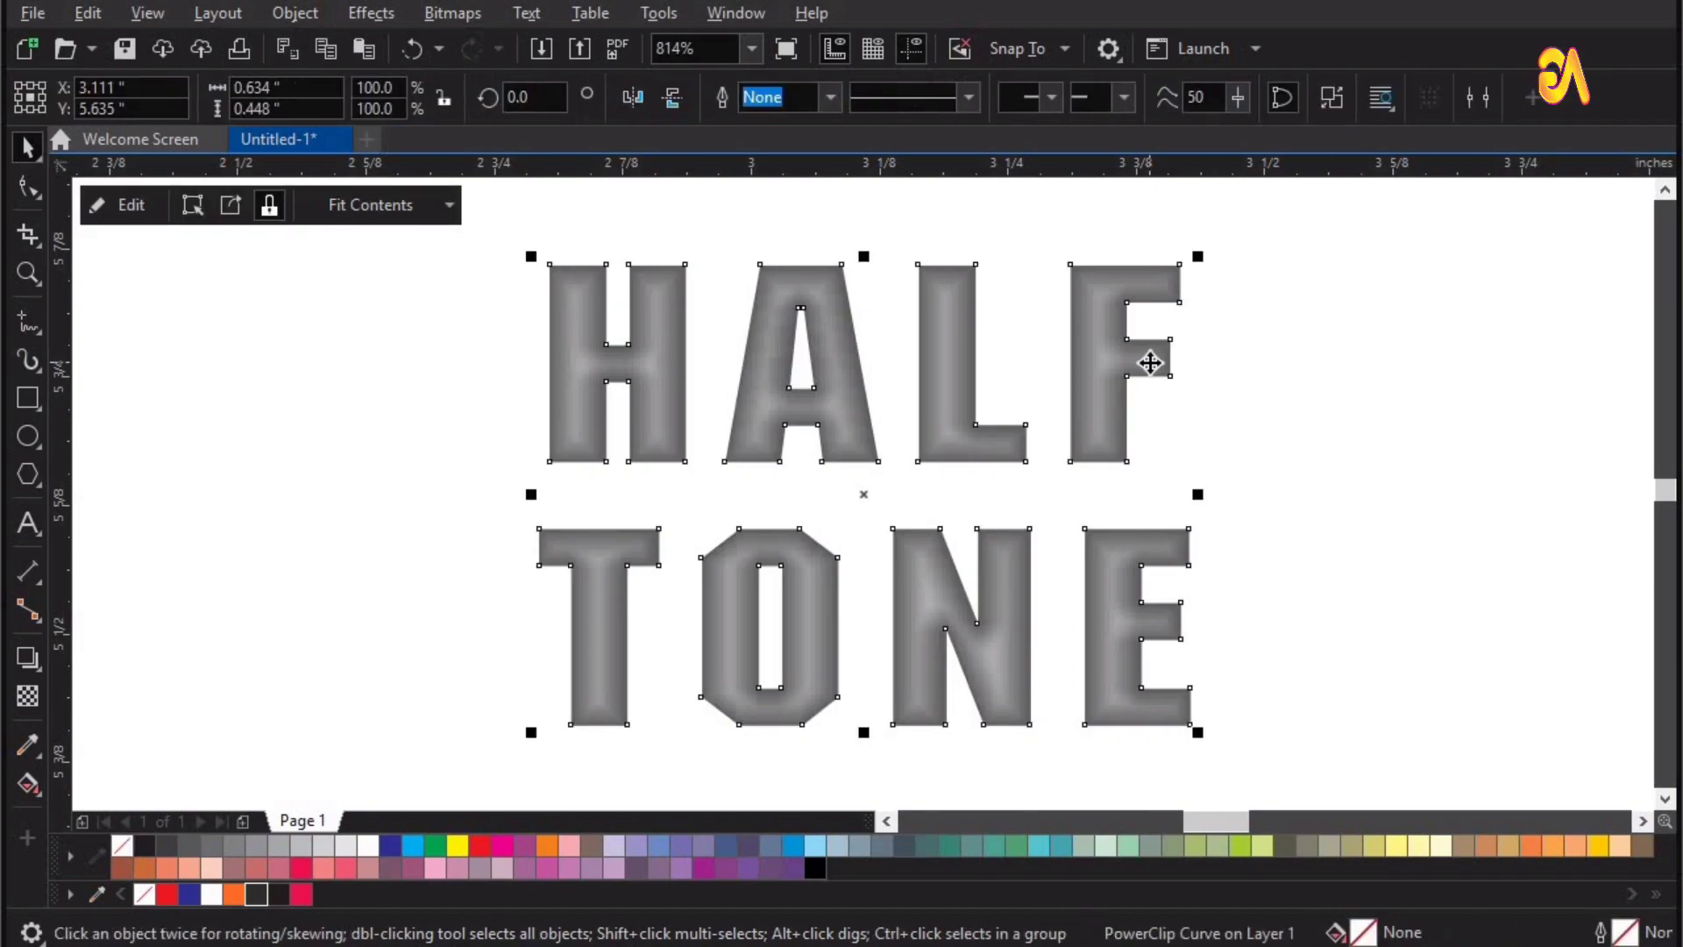
Step: Convert the clipped lettering to a bitmap at 1000 dpi in 32-bit CMYK colour with anti-aliasing and a transparent background
{"action": "left_click", "coordinate": [451, 13]}
{"action": "left_click", "coordinate": [518, 49]}
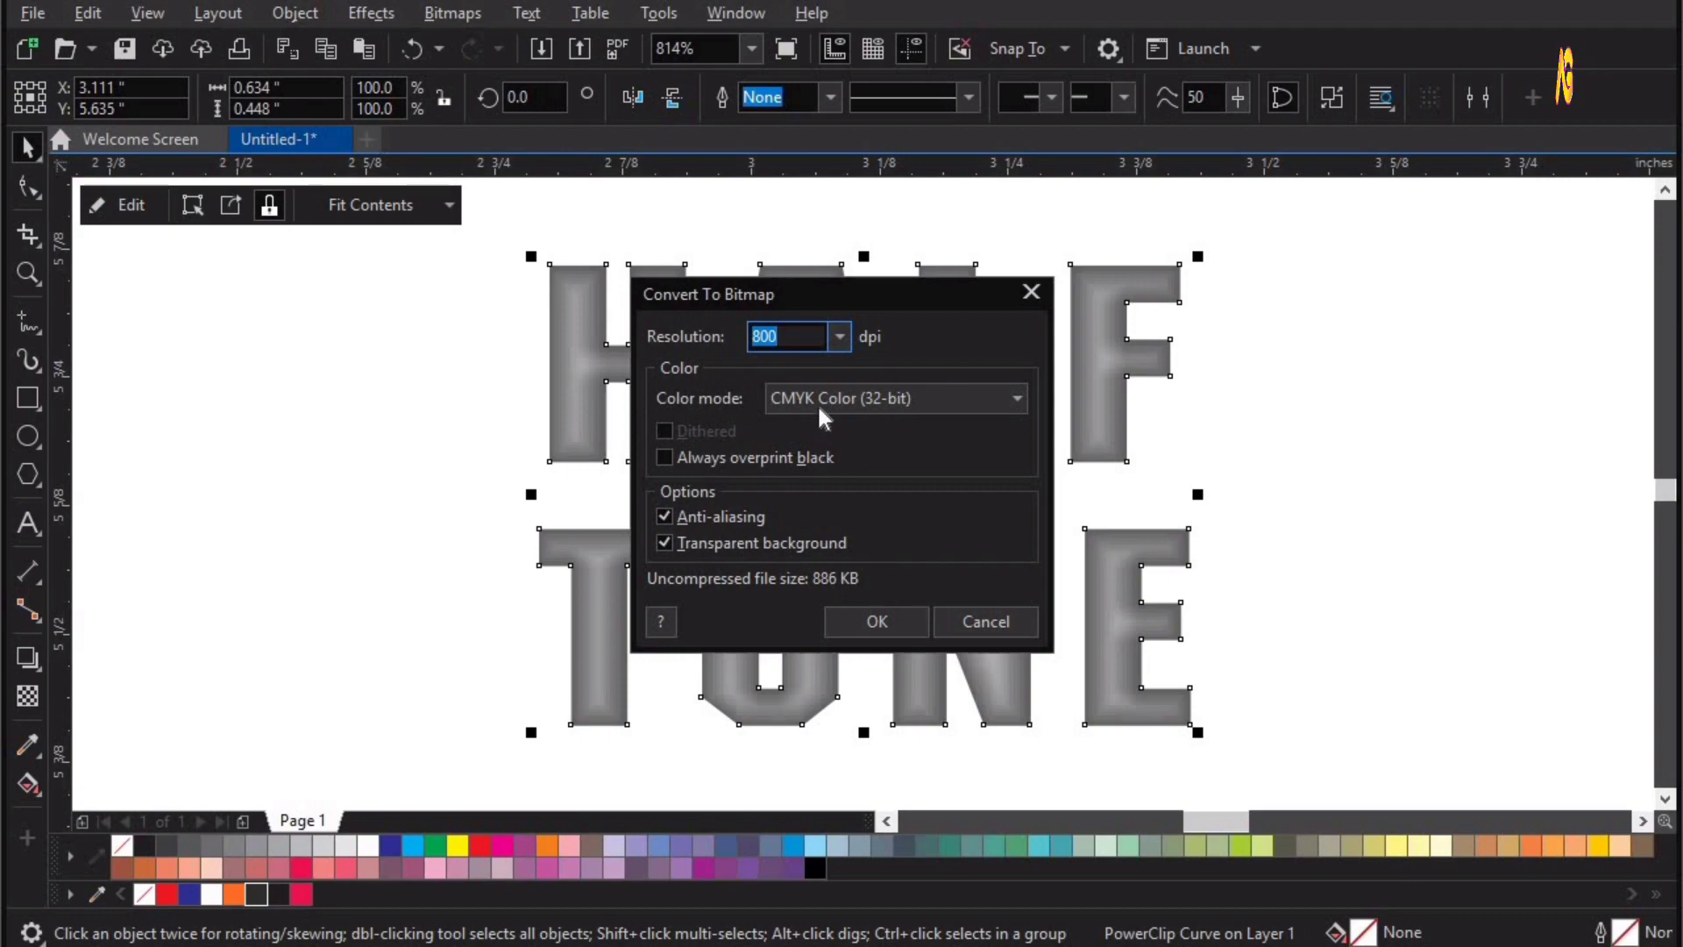
{"action": "type", "text": "600"}
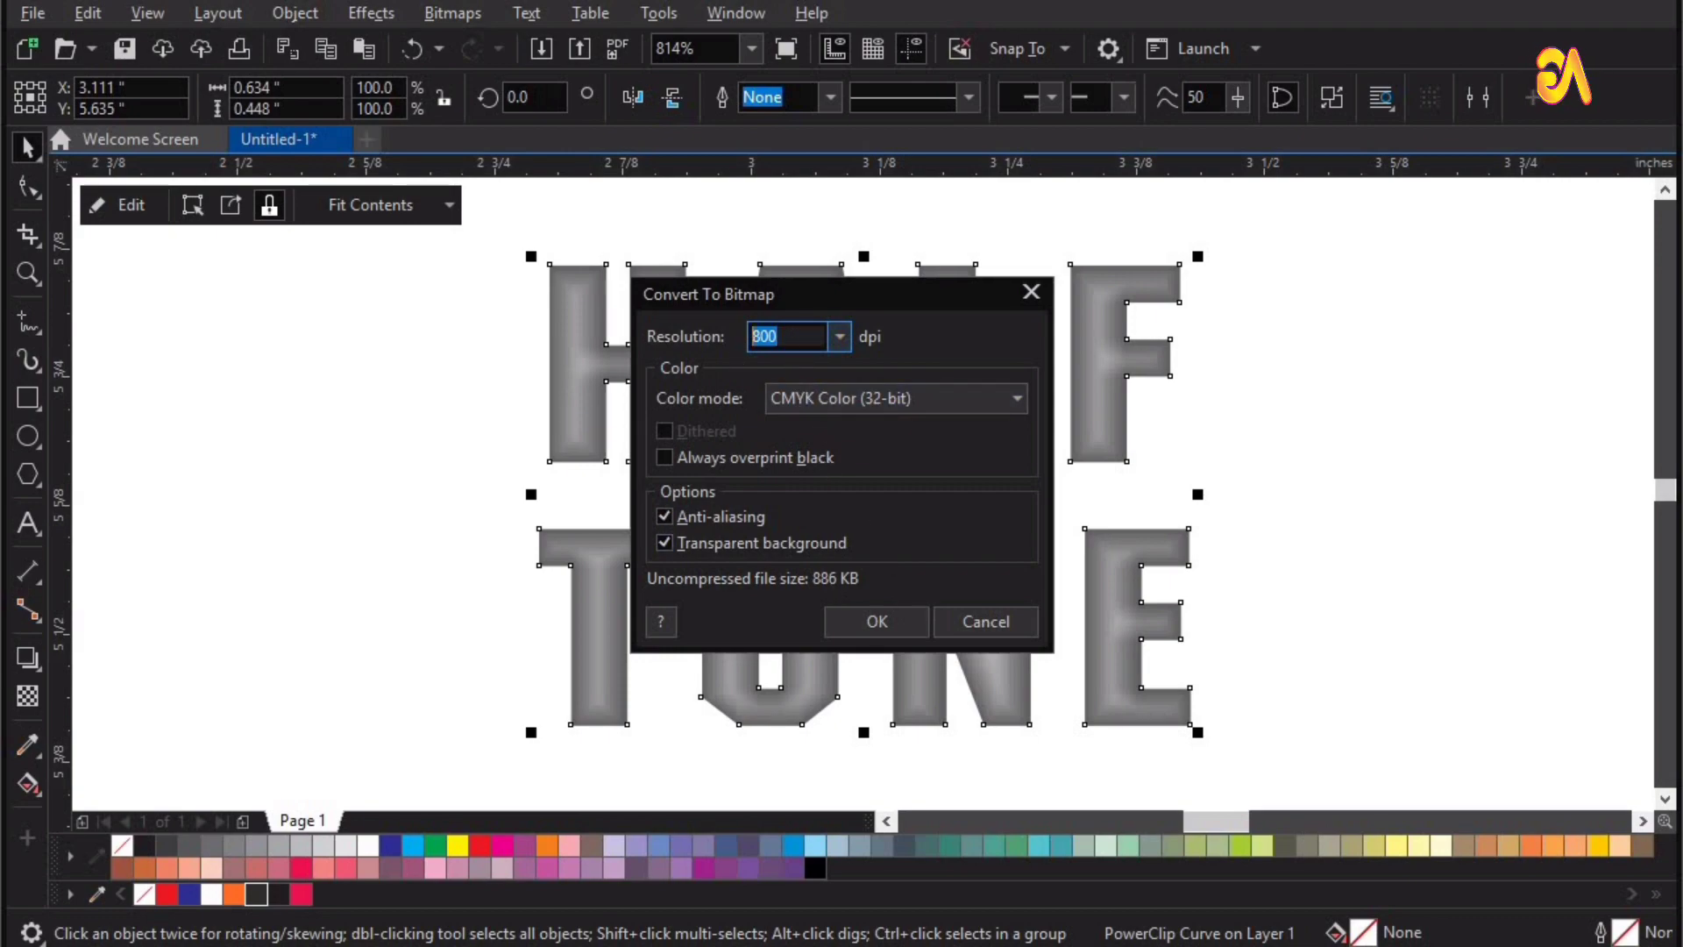
{"action": "type", "text": "10"}
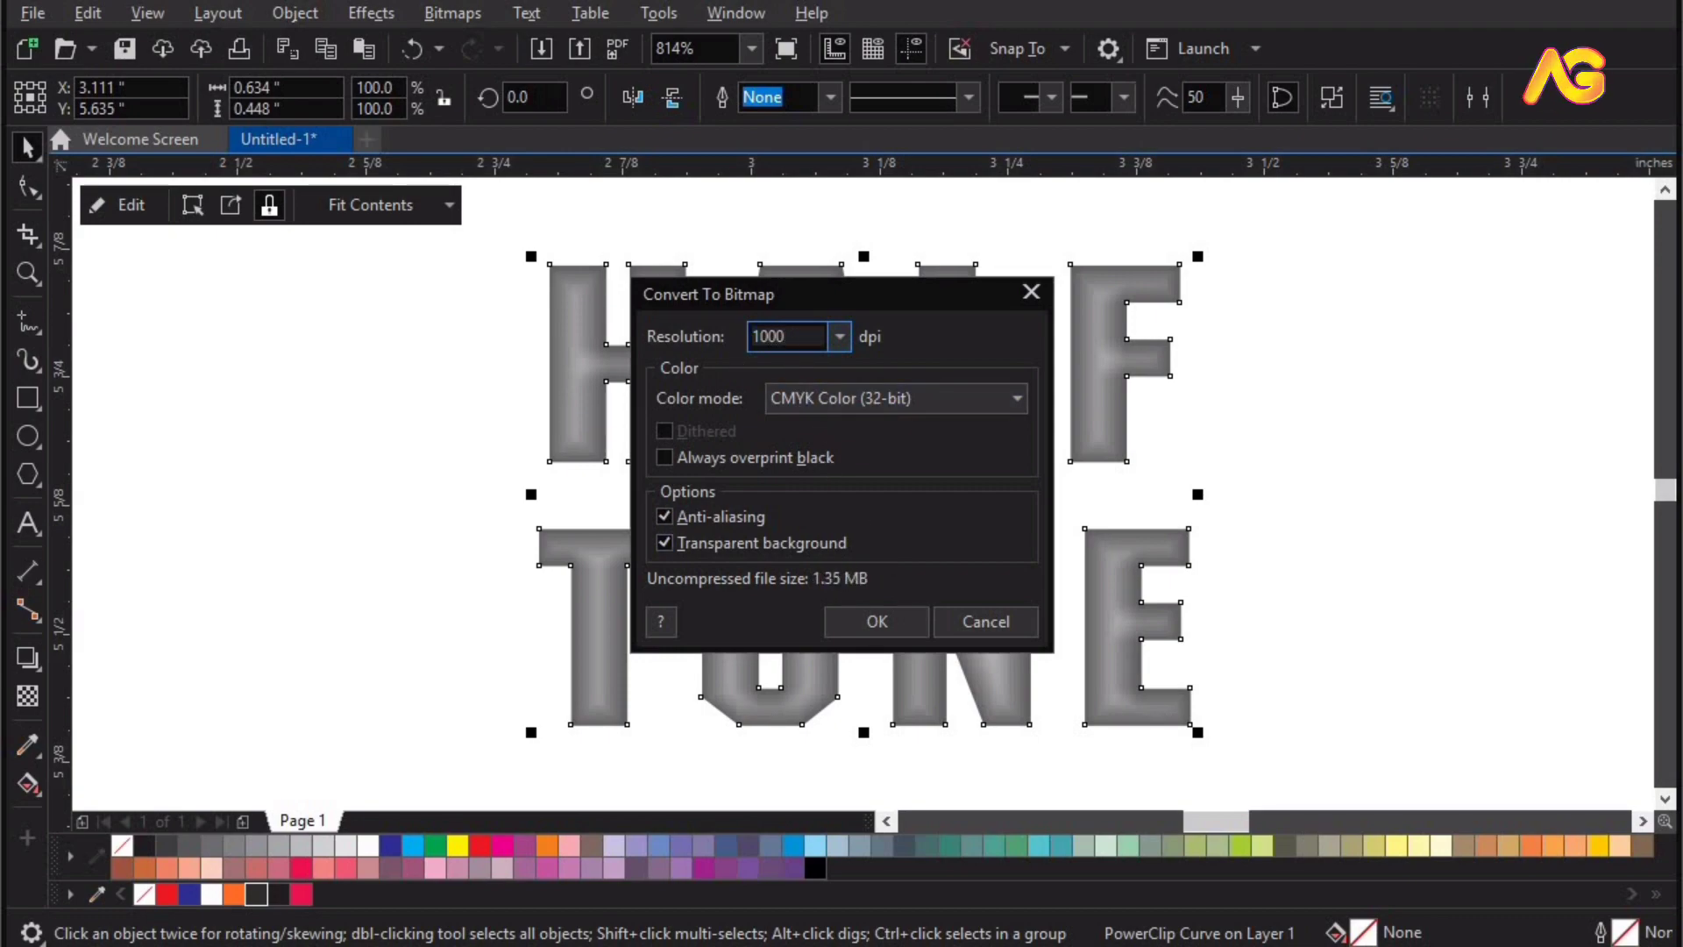
{"action": "key", "text": "Return"}
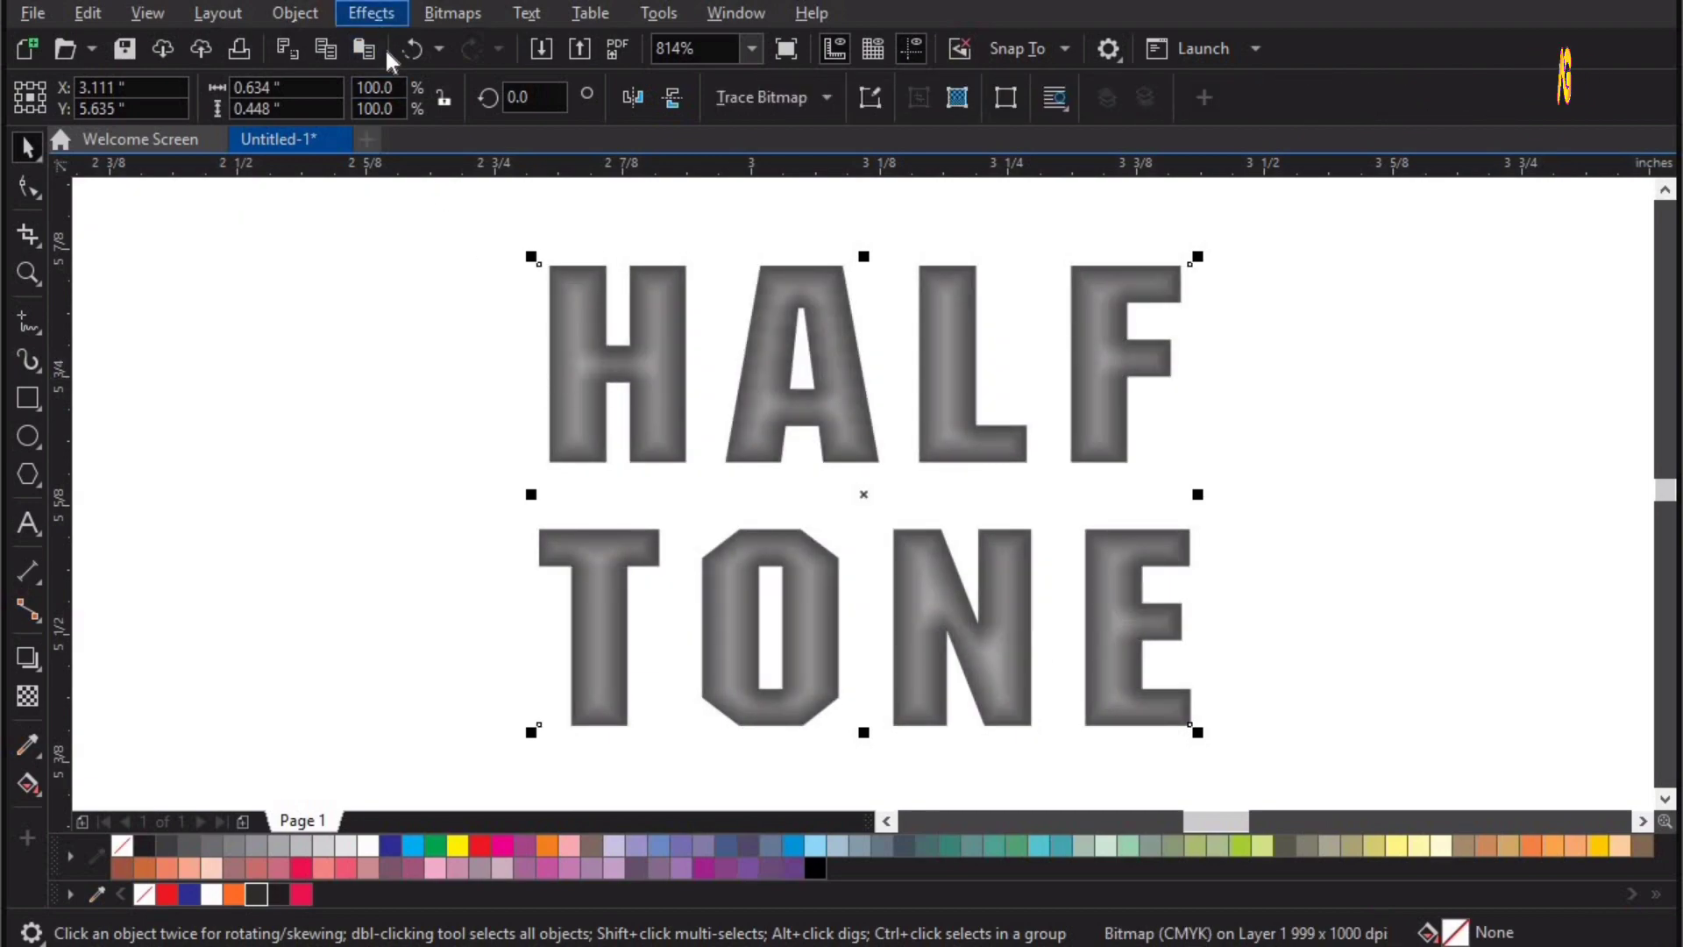
Step: Start a Halftone effect on the bitmap with the cyan, magenta, yellow and black angles all at 0
{"action": "left_click", "coordinate": [372, 13]}
{"action": "mouse_move", "coordinate": [501, 242]}
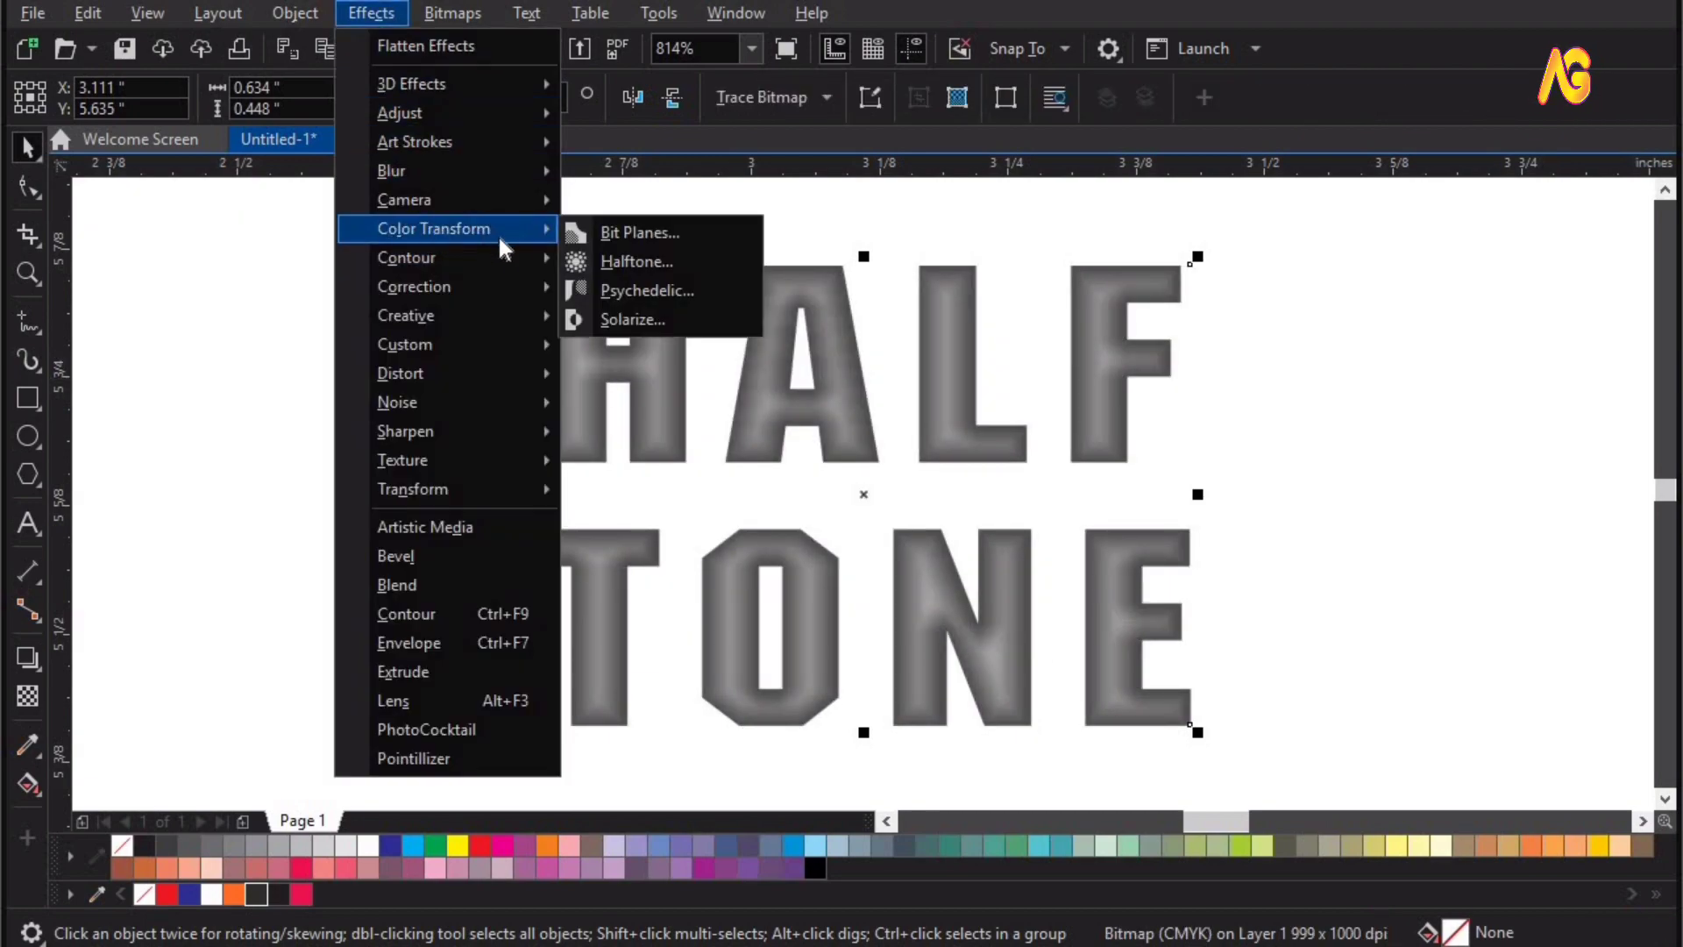
{"action": "left_click", "coordinate": [649, 263]}
{"action": "left_click_drag", "start_coordinate": [751, 306], "coordinate": [893, 358]}
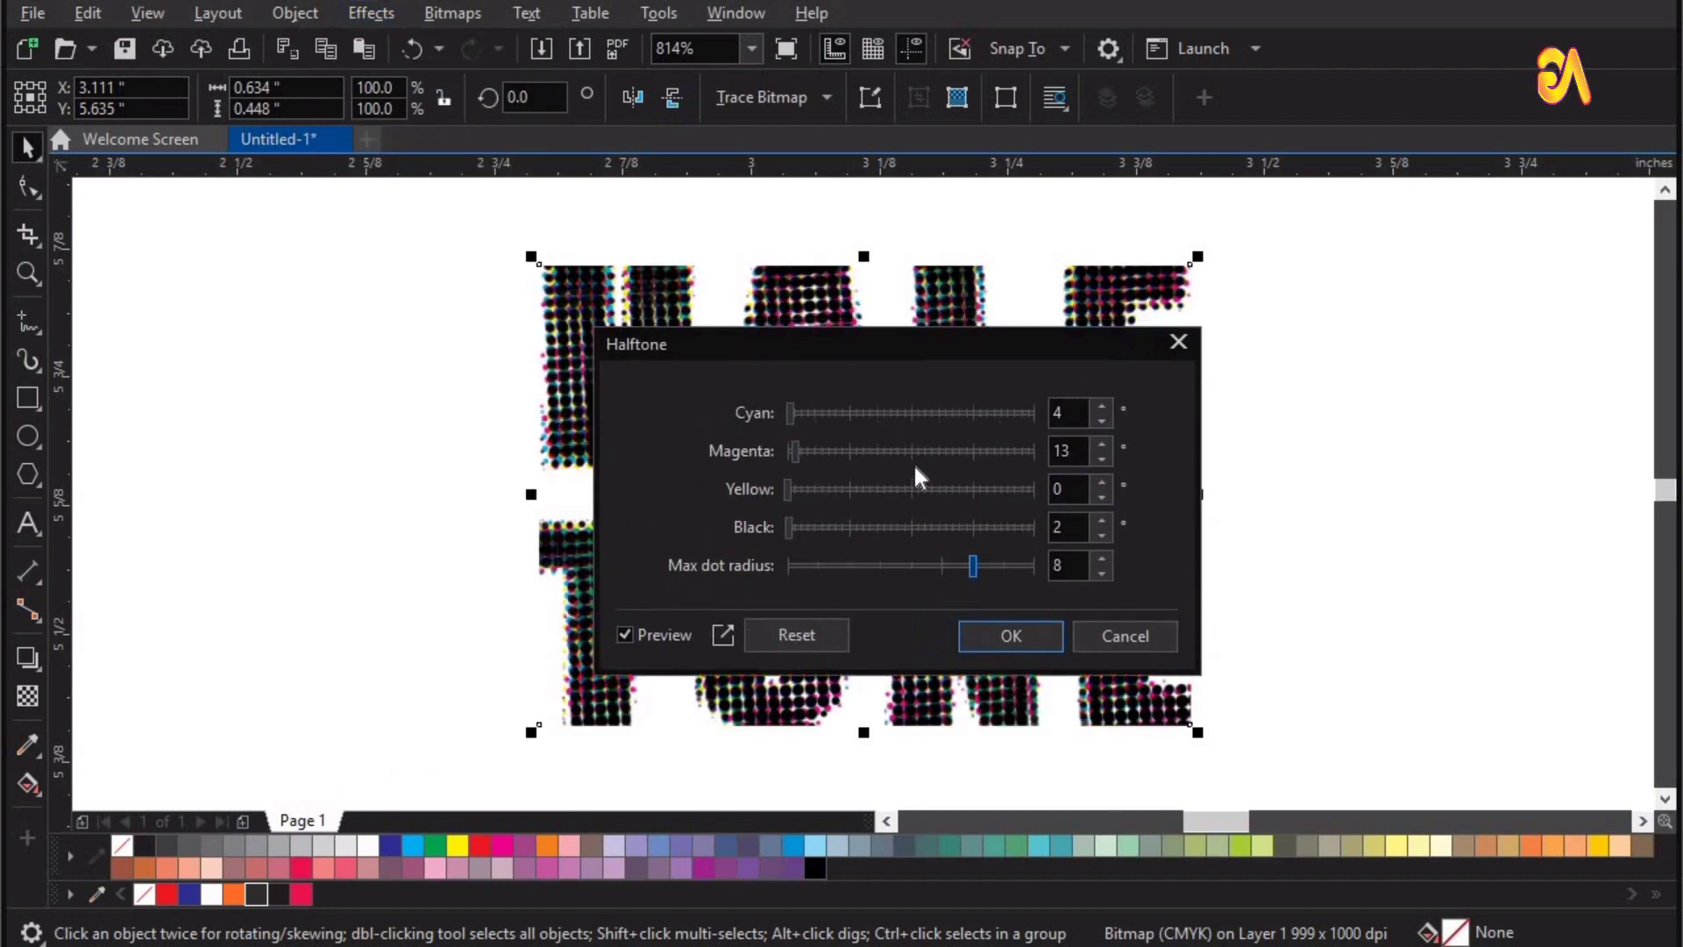
{"action": "left_click_drag", "start_coordinate": [859, 446], "coordinate": [840, 430]}
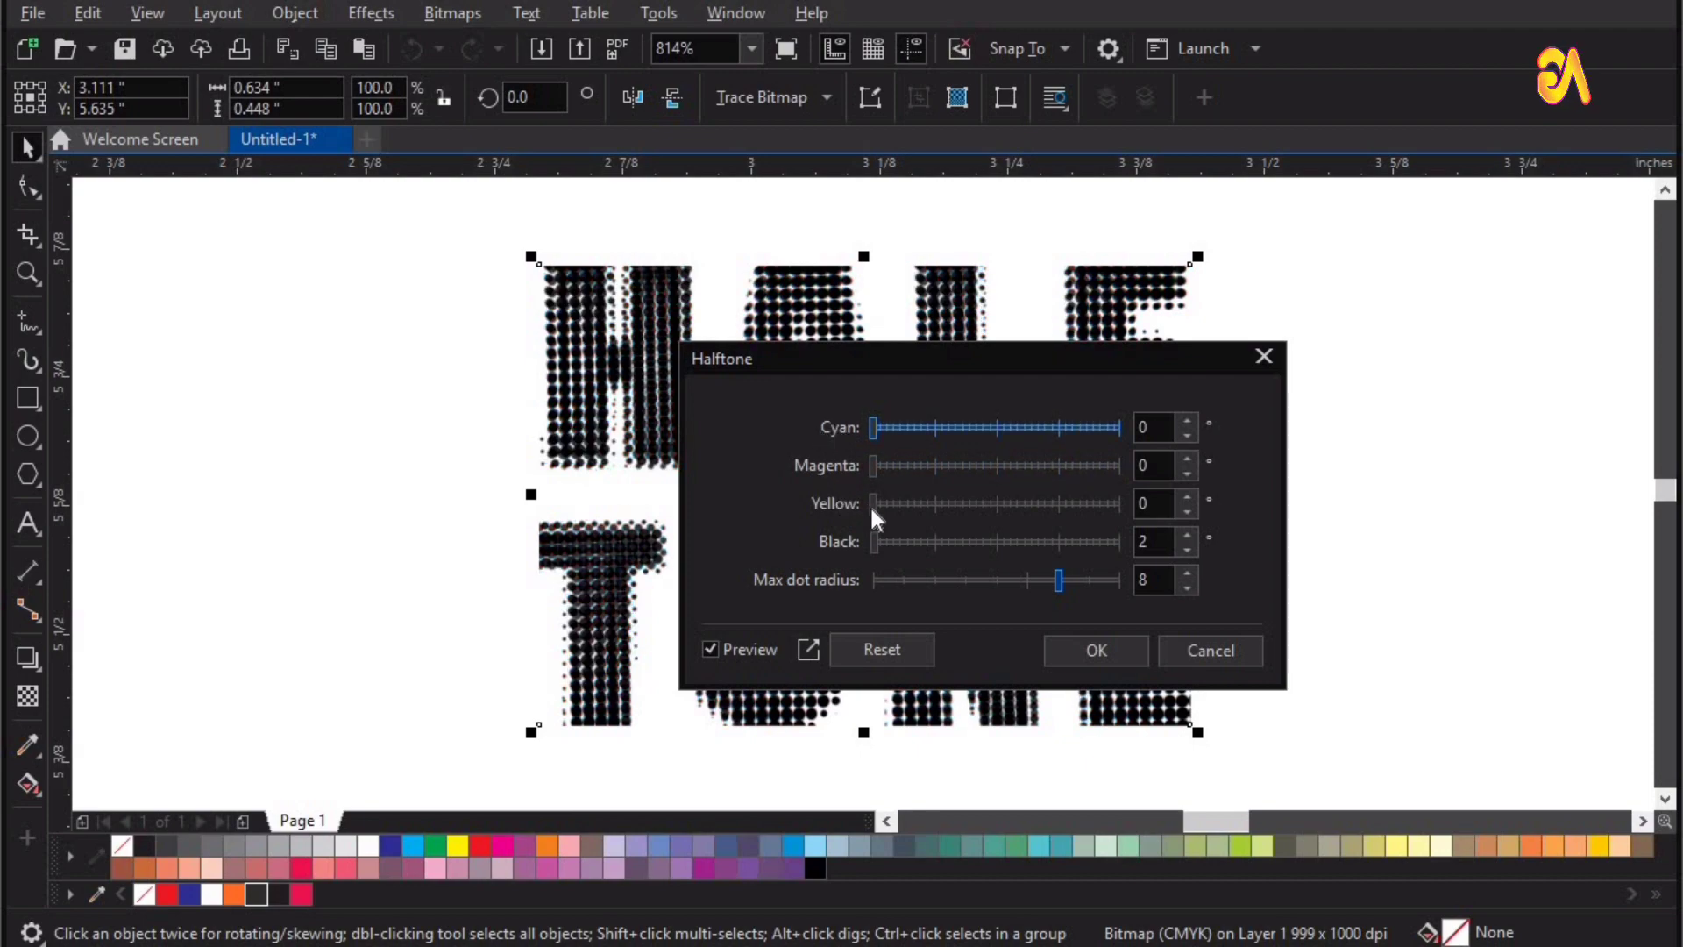
{"action": "left_click", "coordinate": [873, 504]}
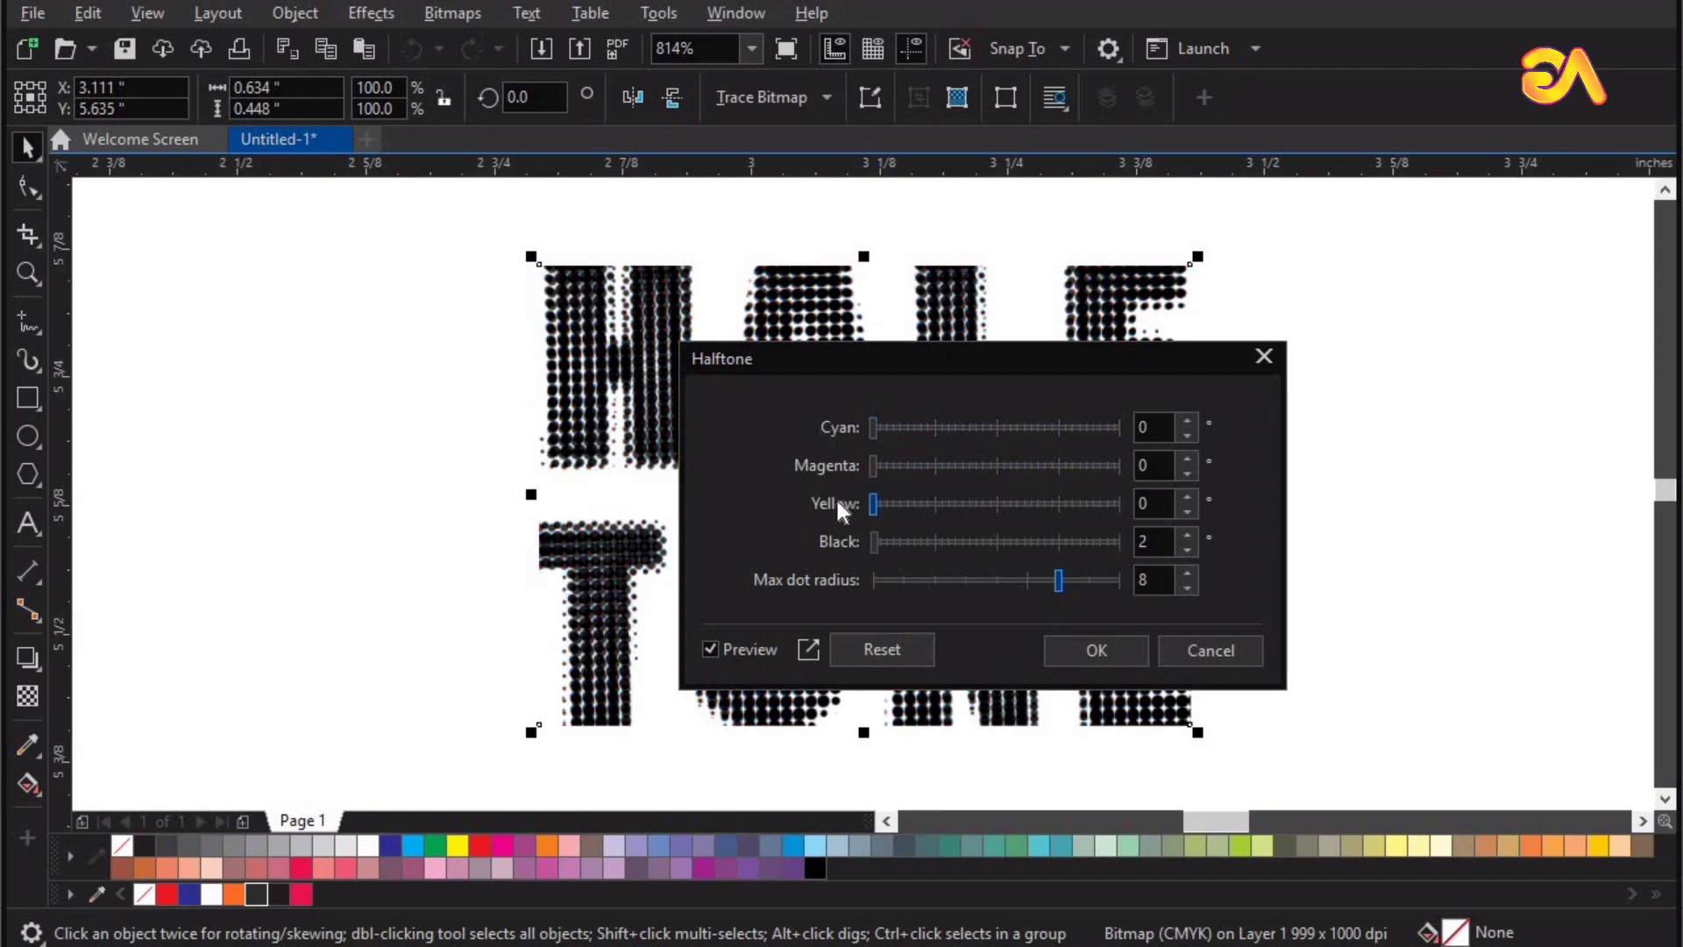
{"action": "left_click", "coordinate": [874, 542]}
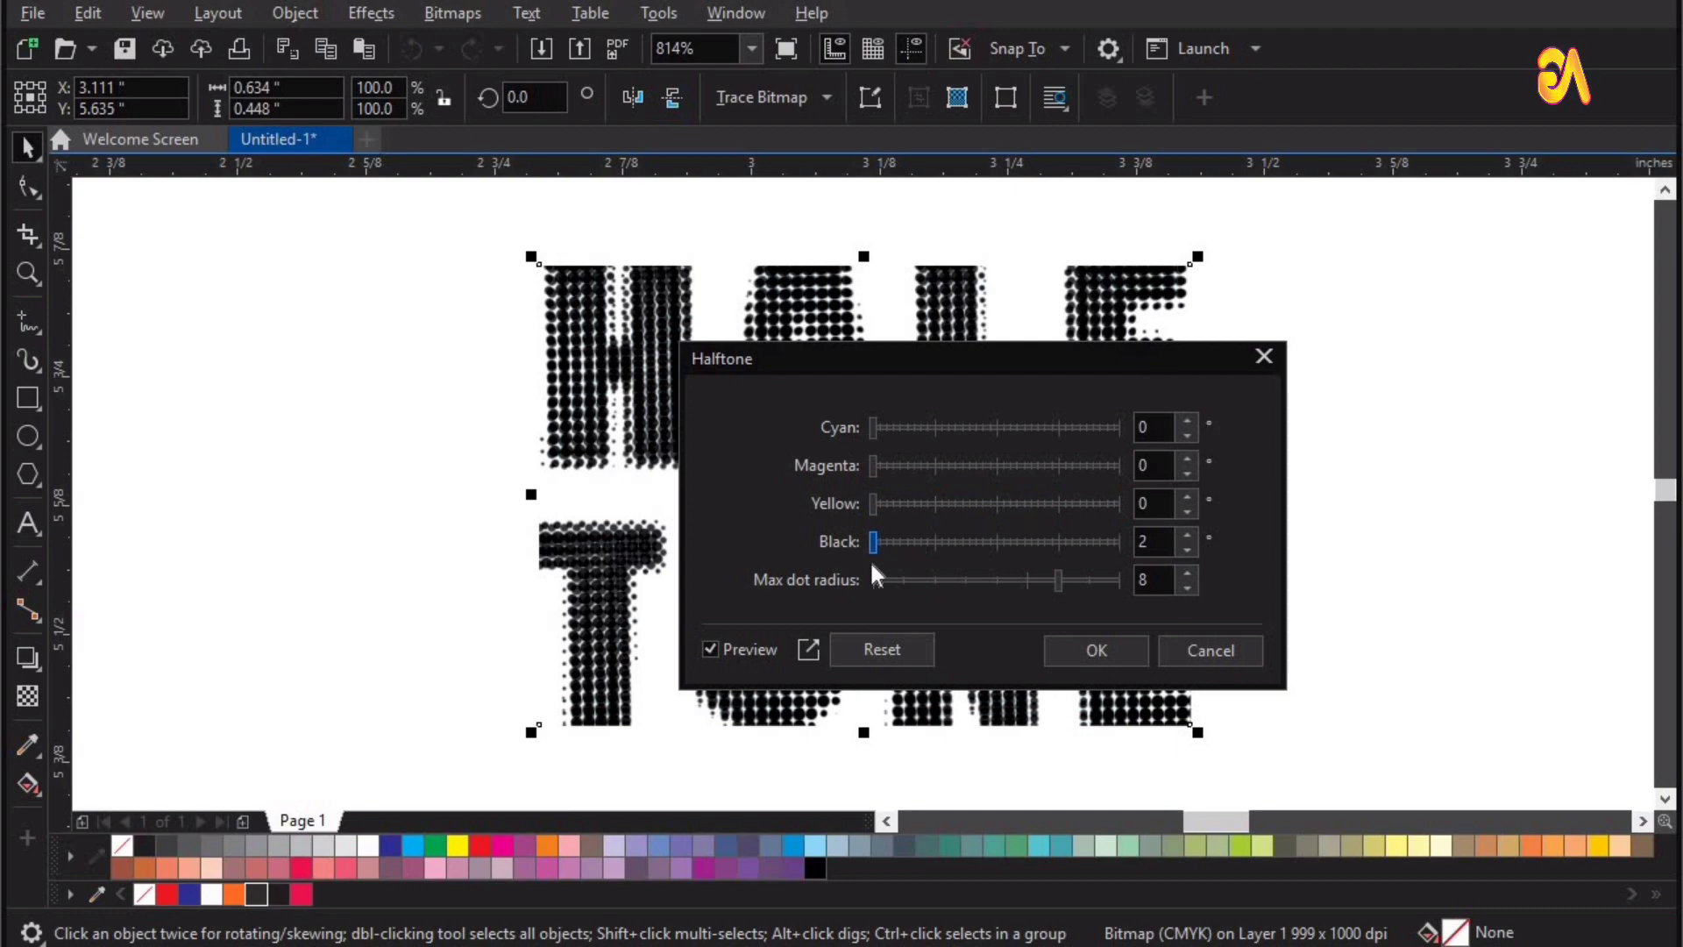
Step: Set the halftone's maximum dot radius to 6 and apply the effect to the lettering
{"action": "left_click", "coordinate": [1033, 571]}
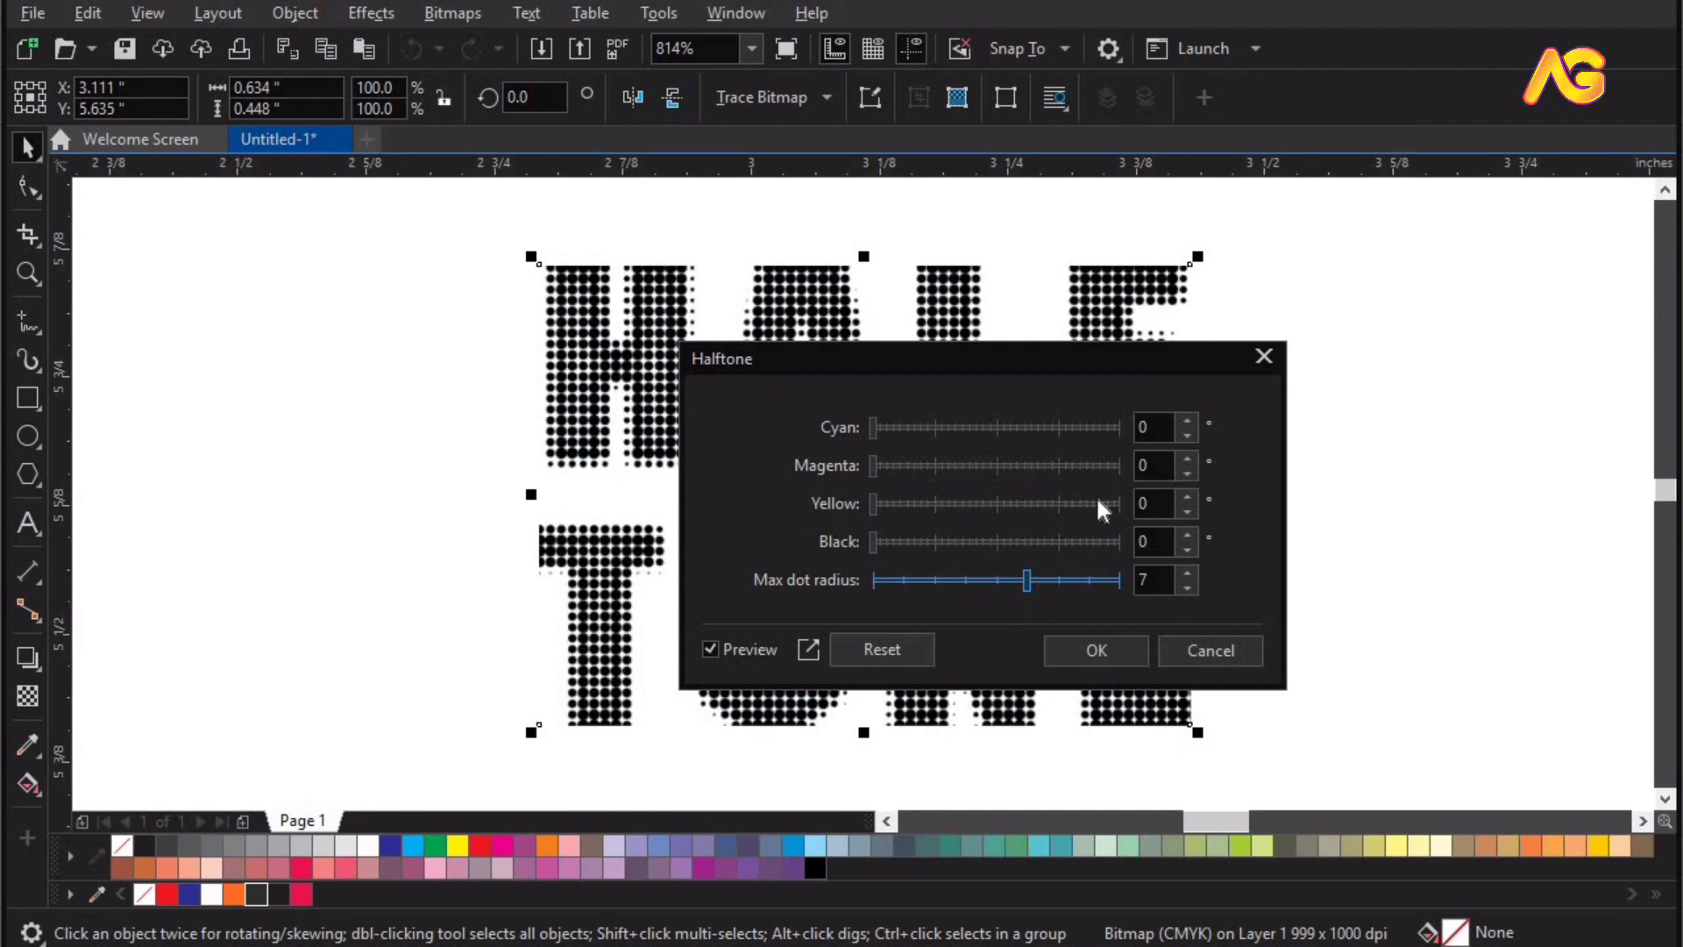
{"action": "left_click_drag", "start_coordinate": [737, 358], "coordinate": [154, 357]}
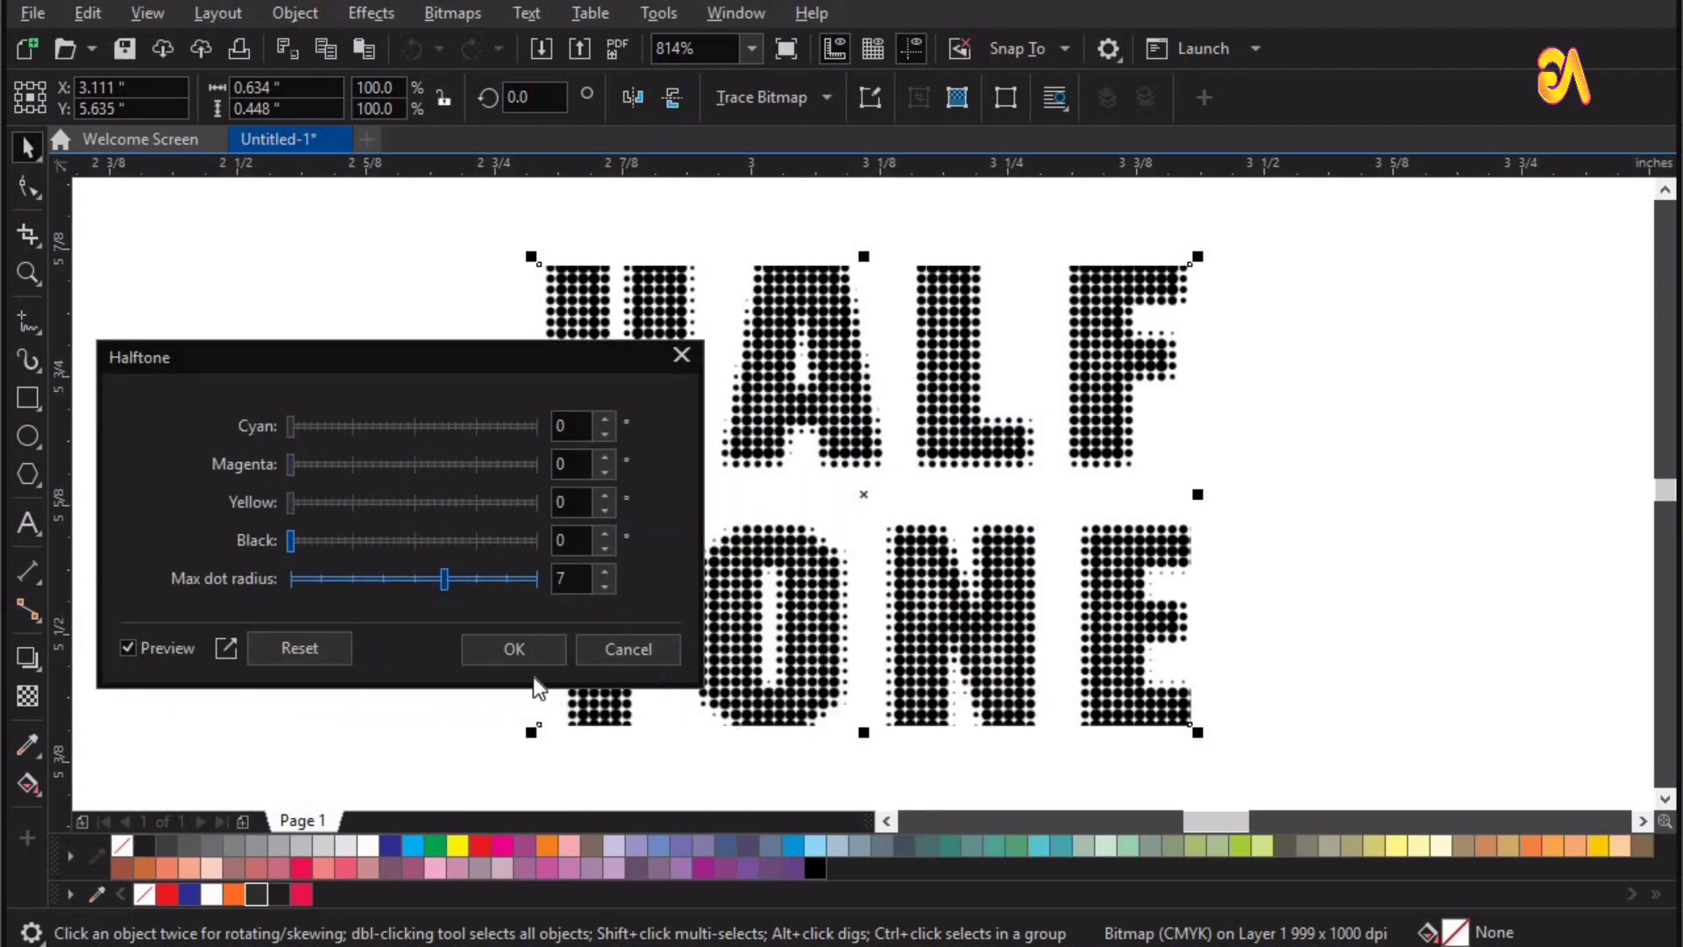
{"action": "left_click", "coordinate": [423, 578]}
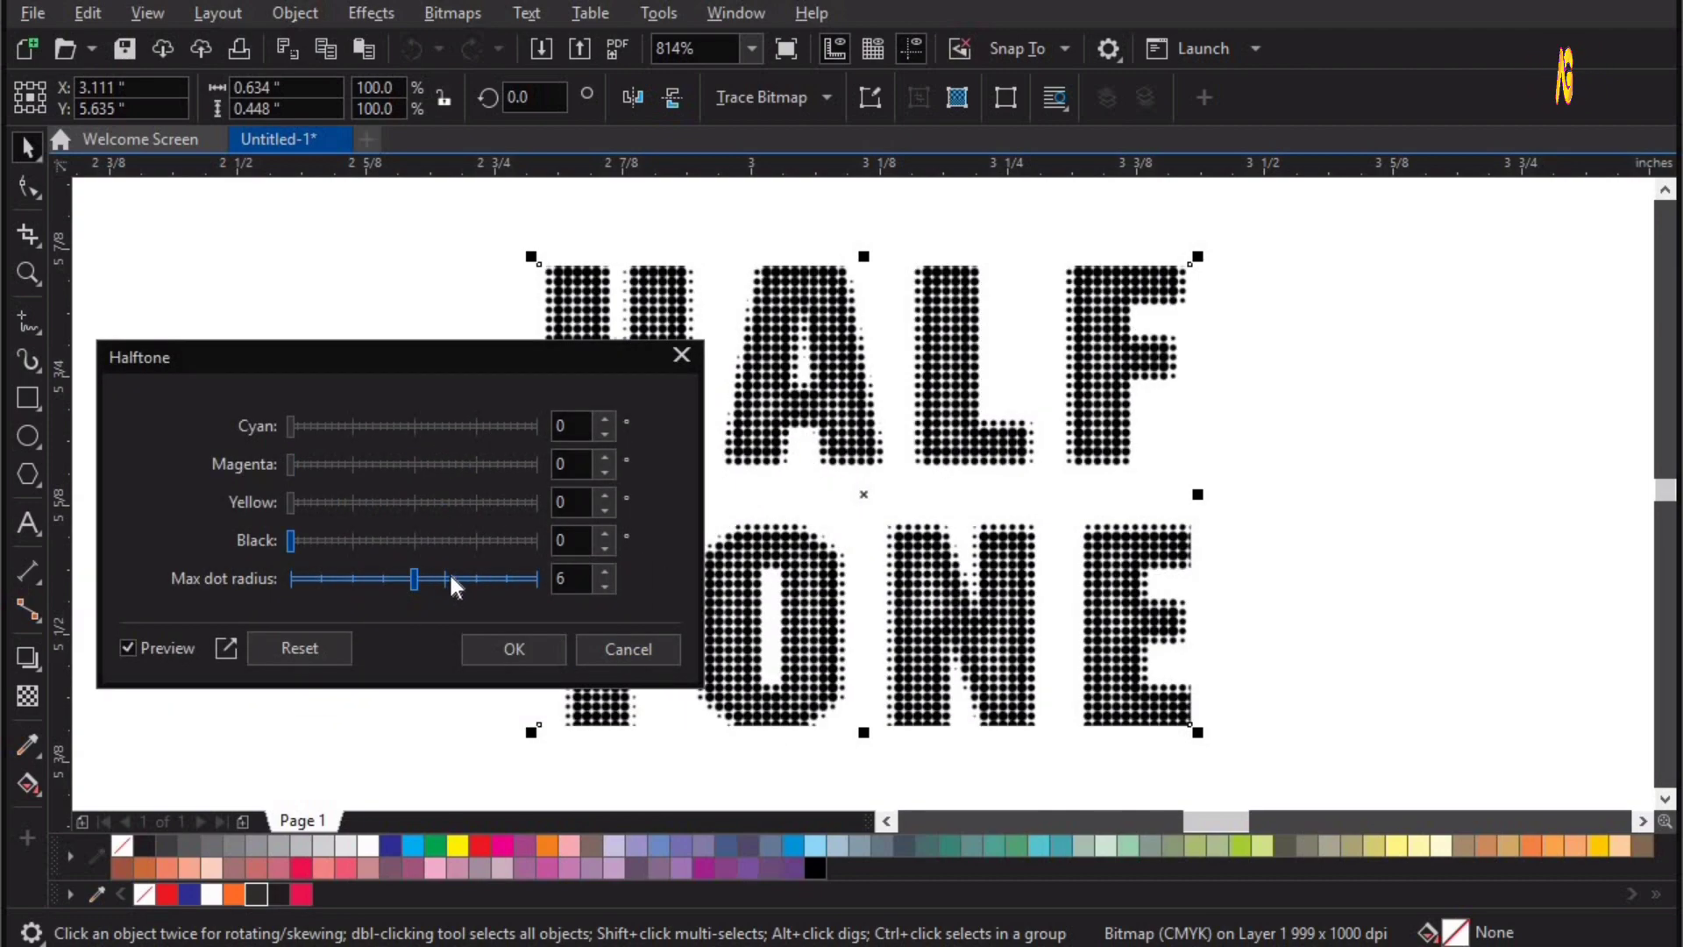
{"action": "left_click", "coordinate": [442, 579]}
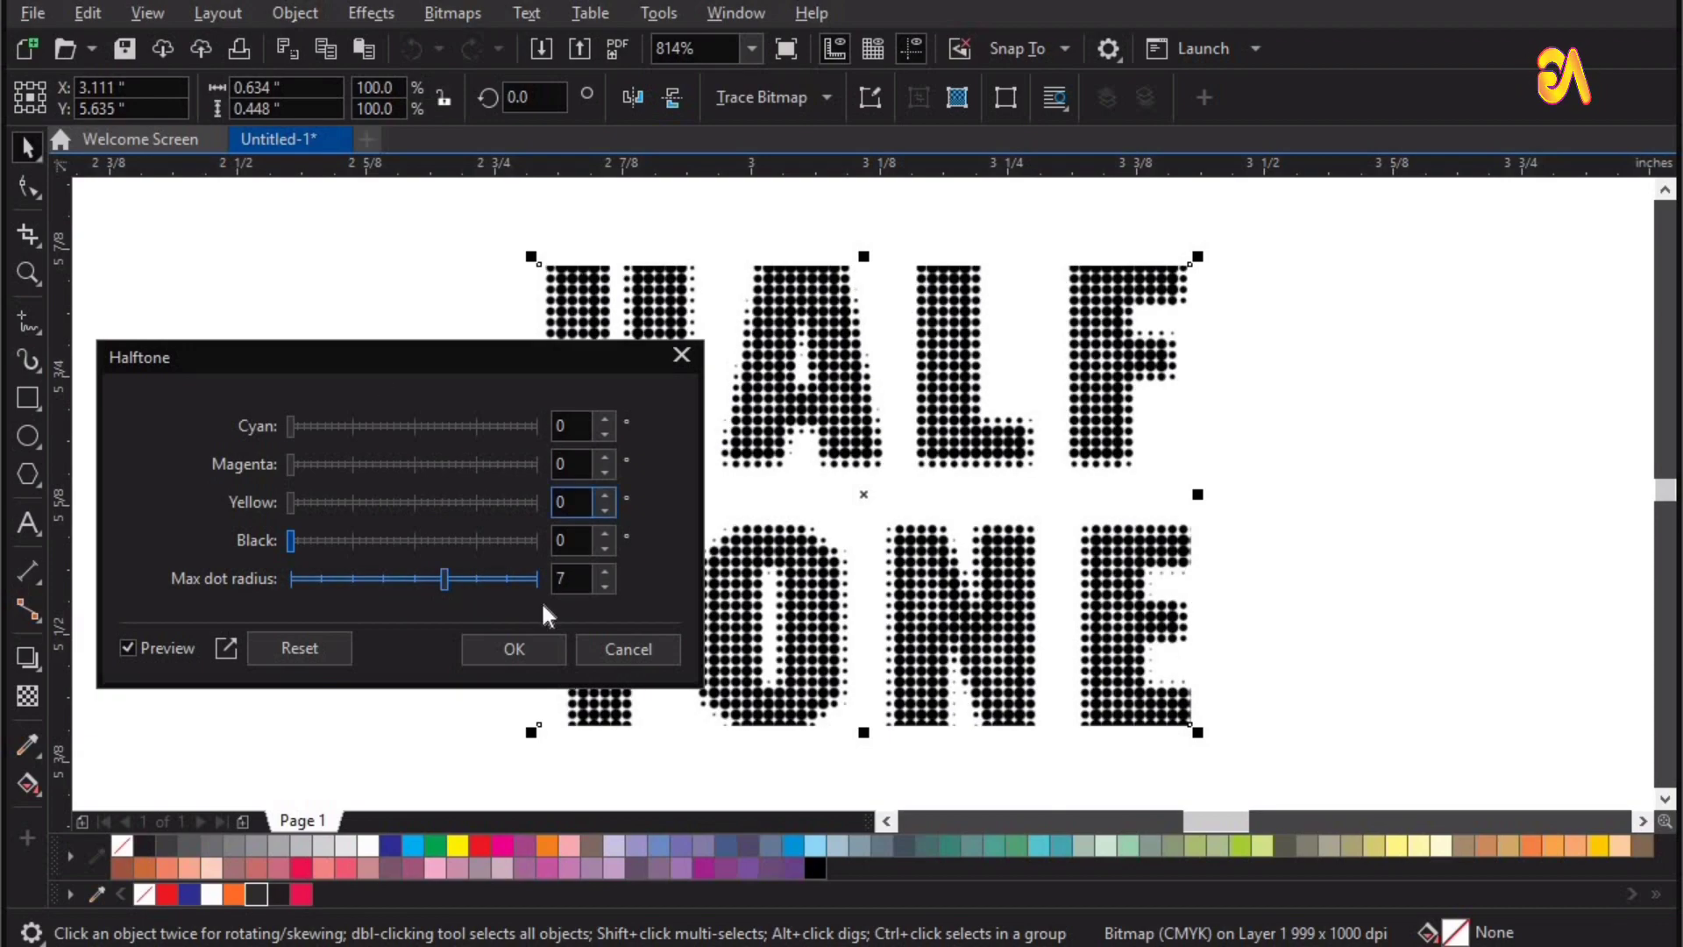
{"action": "left_click", "coordinate": [505, 648]}
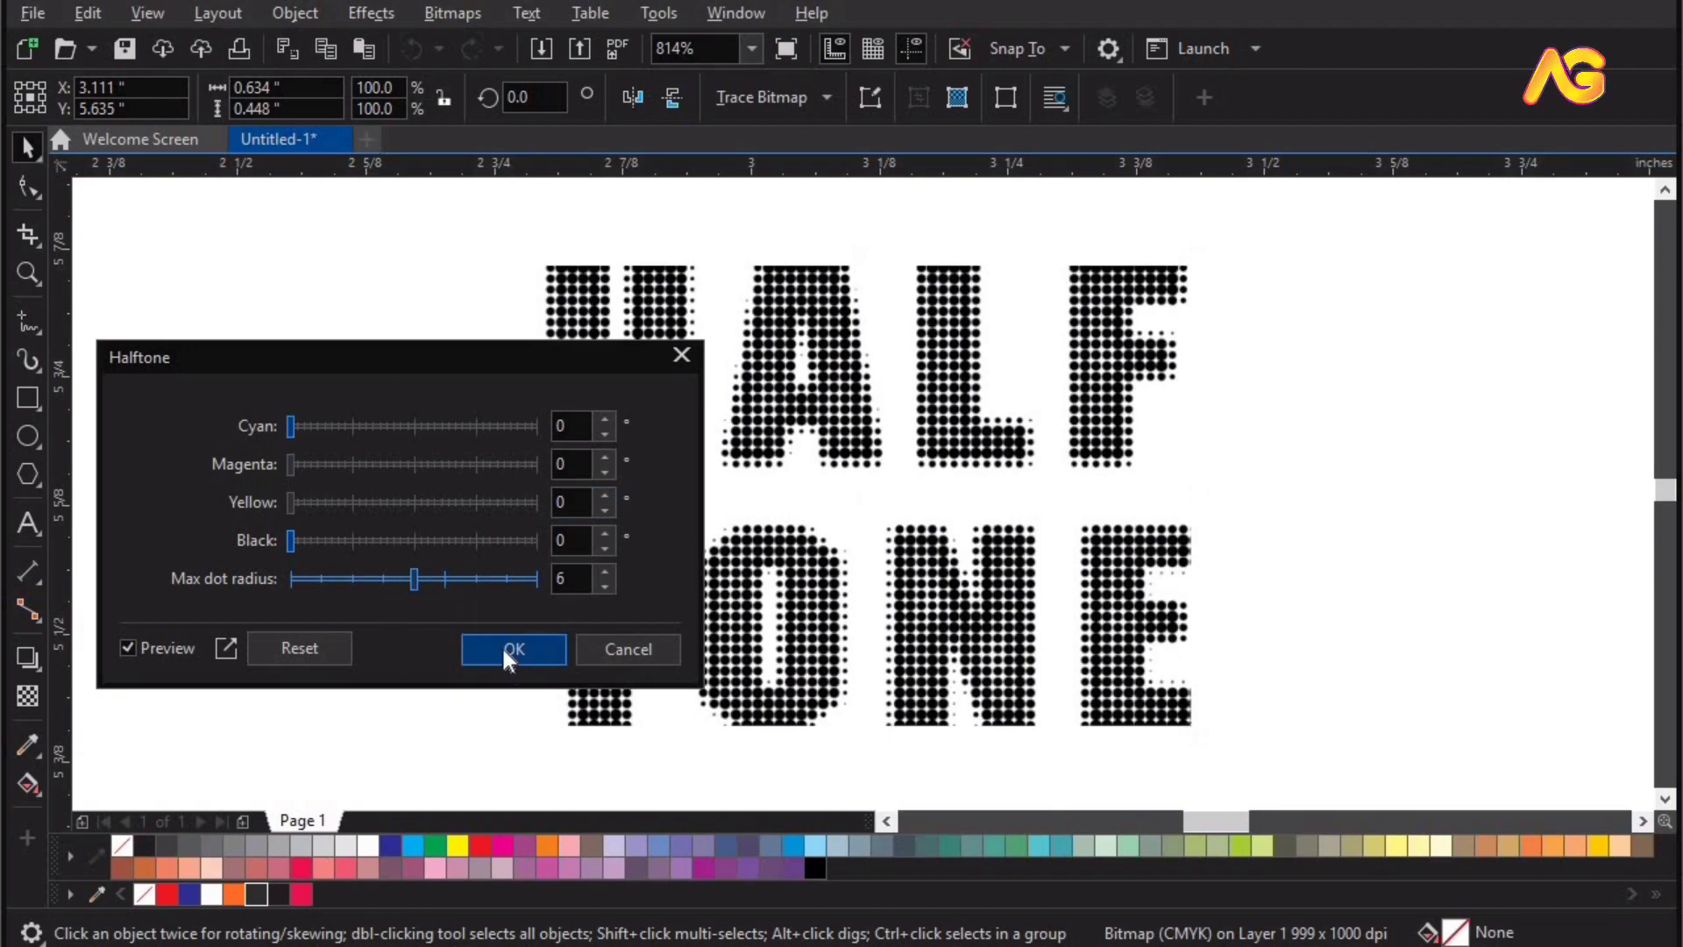
Step: Examine the halftone dots on the word HALF up close
{"action": "left_click", "coordinate": [1475, 462]}
{"action": "scroll", "coordinate": [865, 493], "scroll_direction": "up", "scroll_amount": 1}
{"action": "key", "text": "z"}
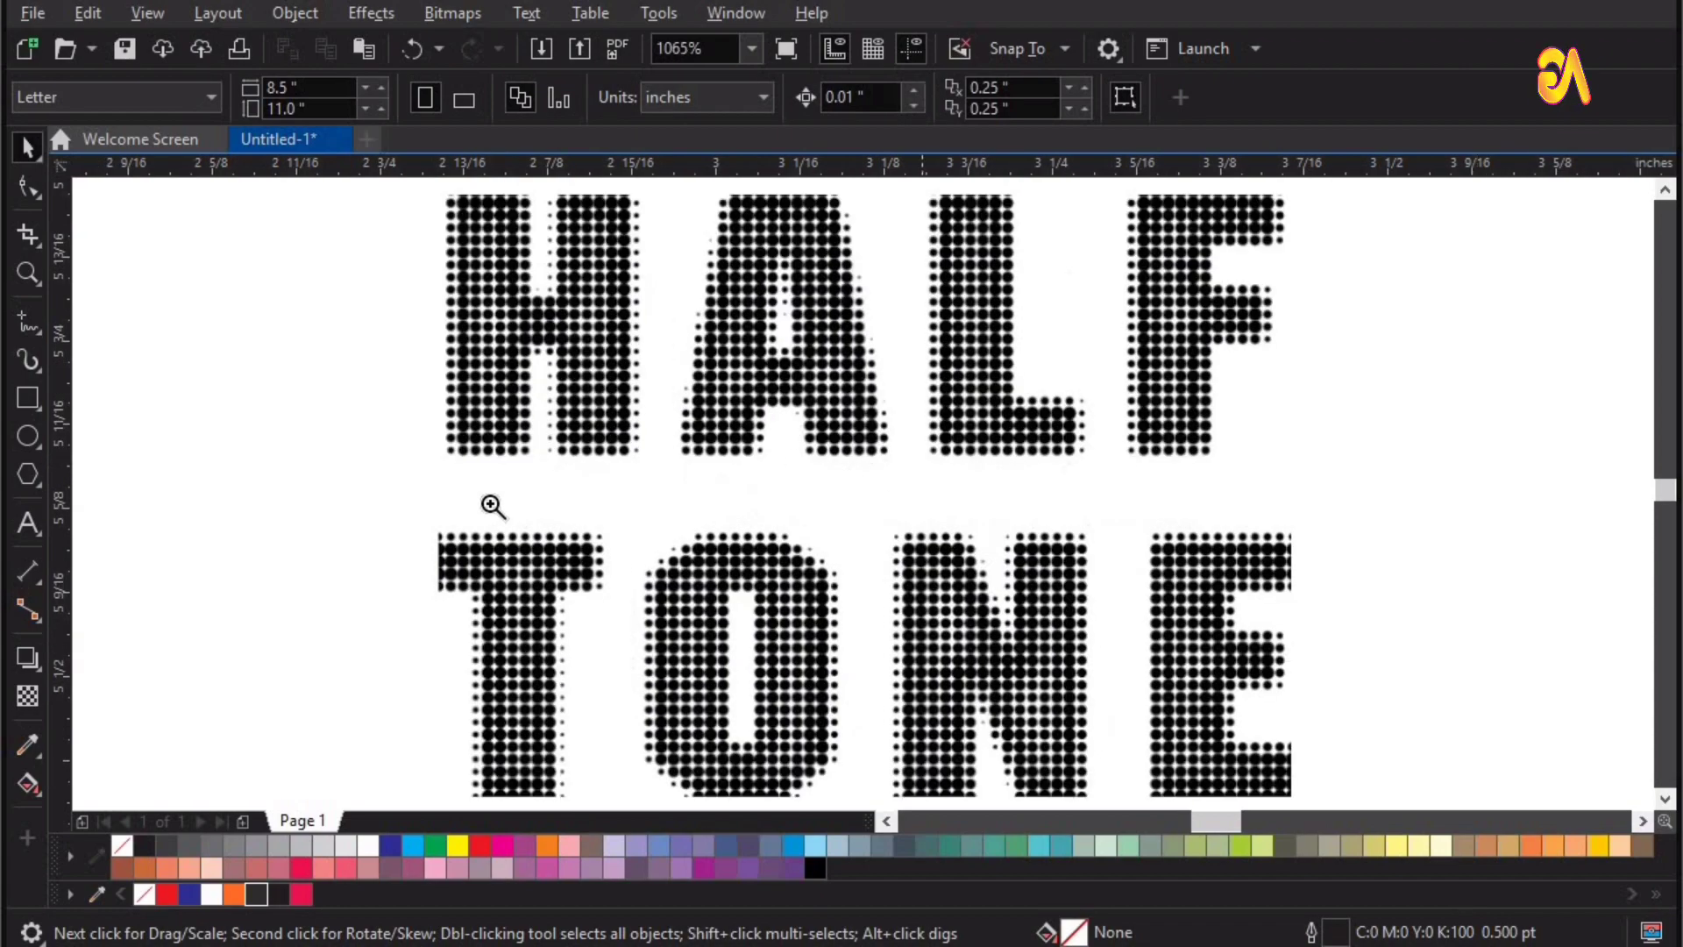
{"action": "left_click_drag", "start_coordinate": [483, 503], "coordinate": [1457, 222]}
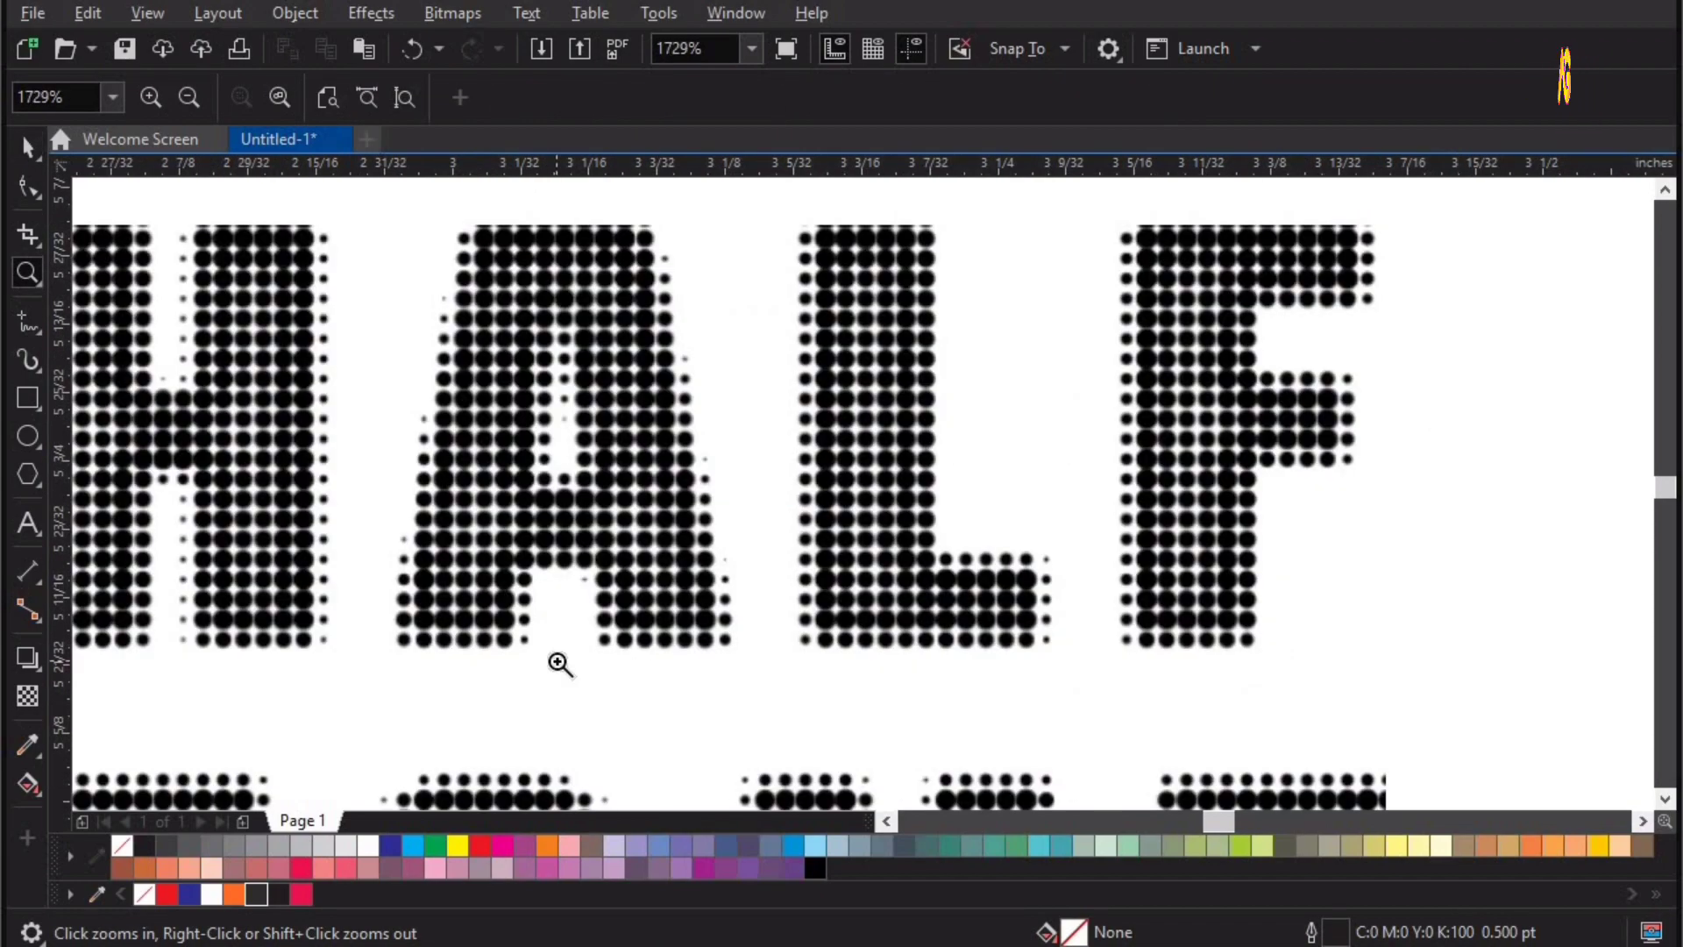
Step: Reposition the child portrait photo beside the HALF TONE lettering at about X 2.816 in, Y 5.588 in
{"action": "scroll", "coordinate": [570, 662], "scroll_direction": "down", "scroll_amount": 6}
{"action": "left_click_drag", "start_coordinate": [436, 480], "coordinate": [868, 728]}
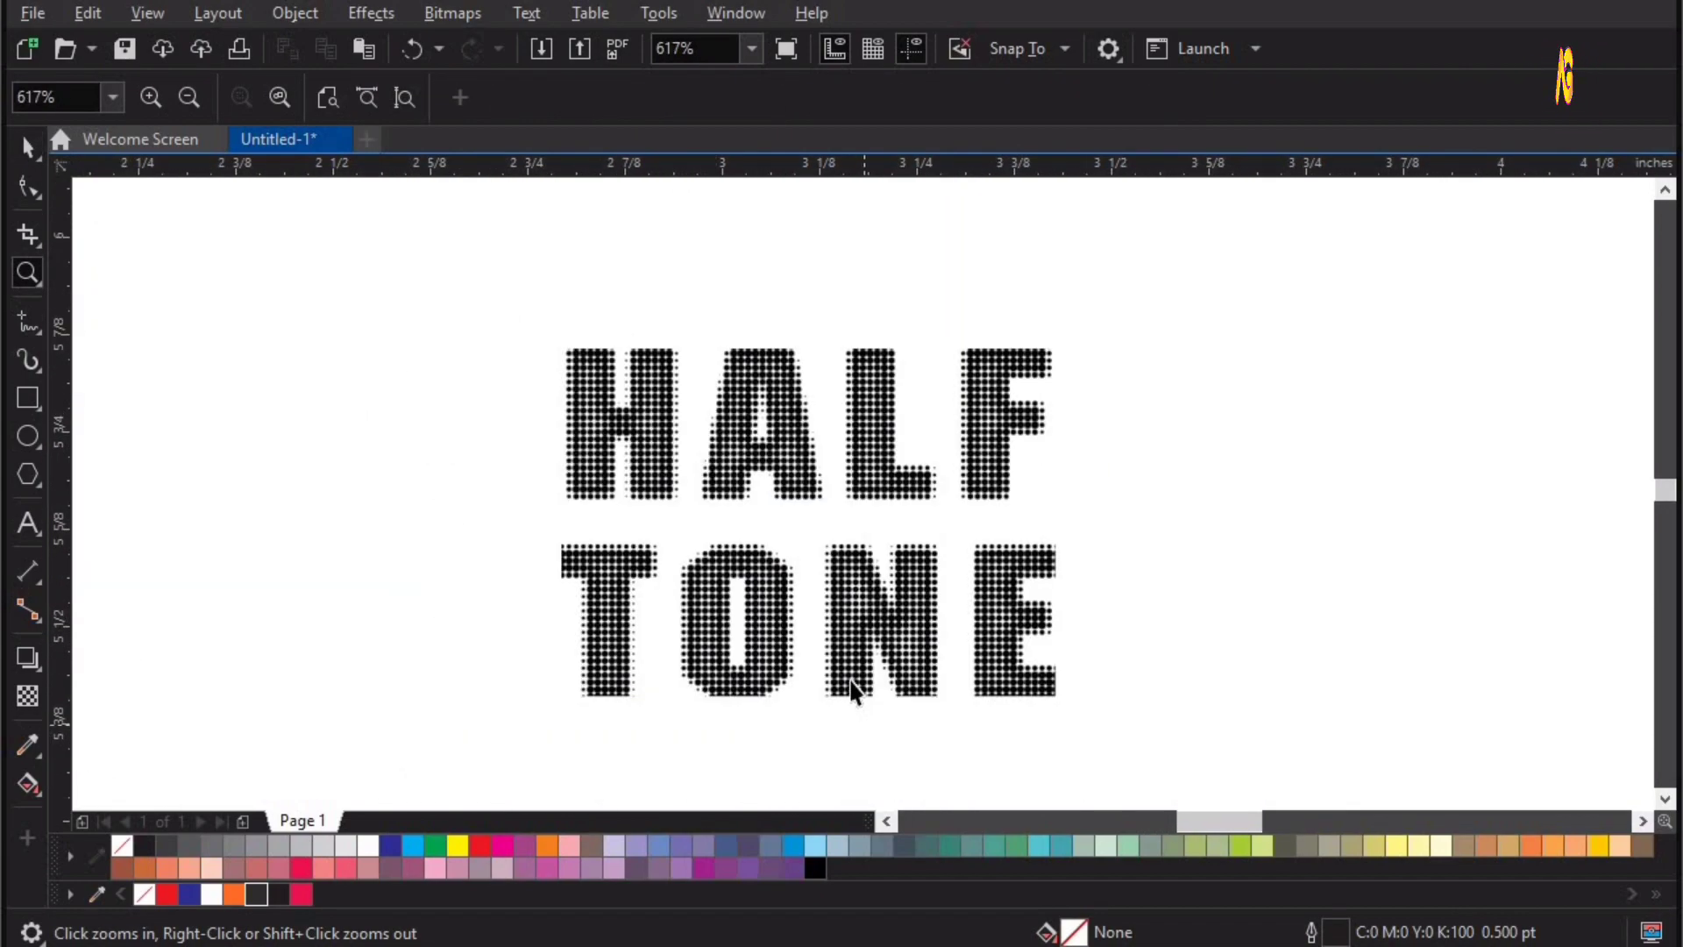
{"action": "key", "text": "space"}
{"action": "scroll", "coordinate": [858, 693], "scroll_direction": "up", "scroll_amount": 2}
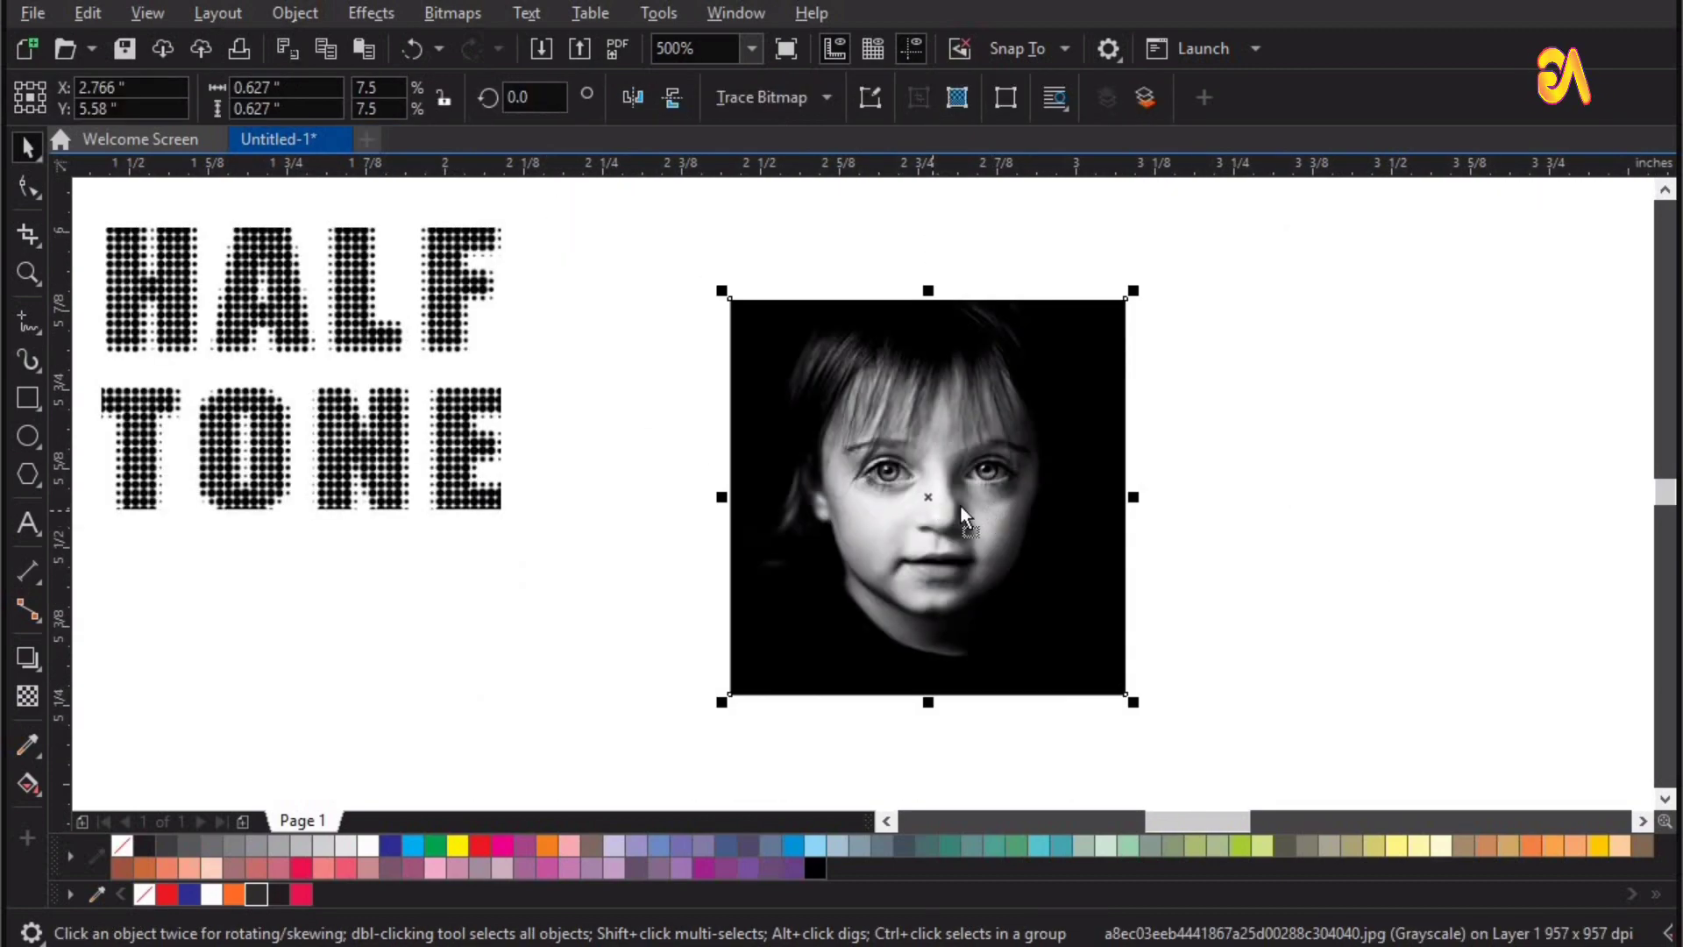
{"action": "left_click_drag", "start_coordinate": [961, 506], "coordinate": [993, 501]}
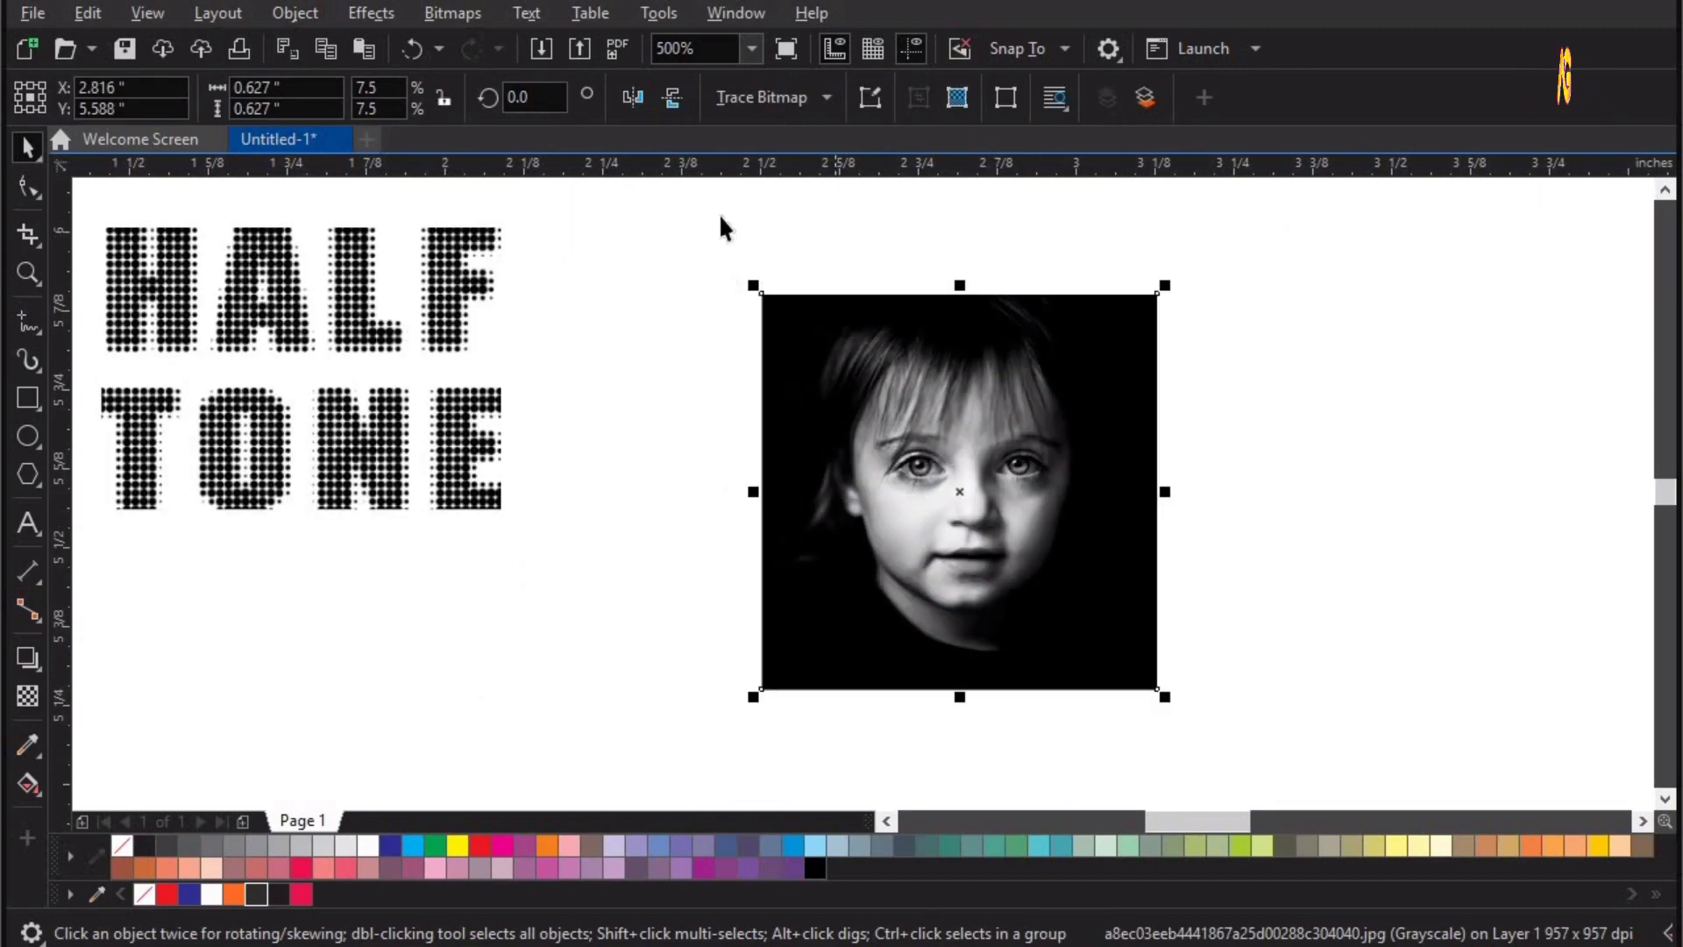
Step: Apply a Halftone effect to the portrait photo with the black angle at 0 and a maximum dot radius of 5
{"action": "left_click", "coordinate": [365, 14]}
{"action": "mouse_move", "coordinate": [412, 228]}
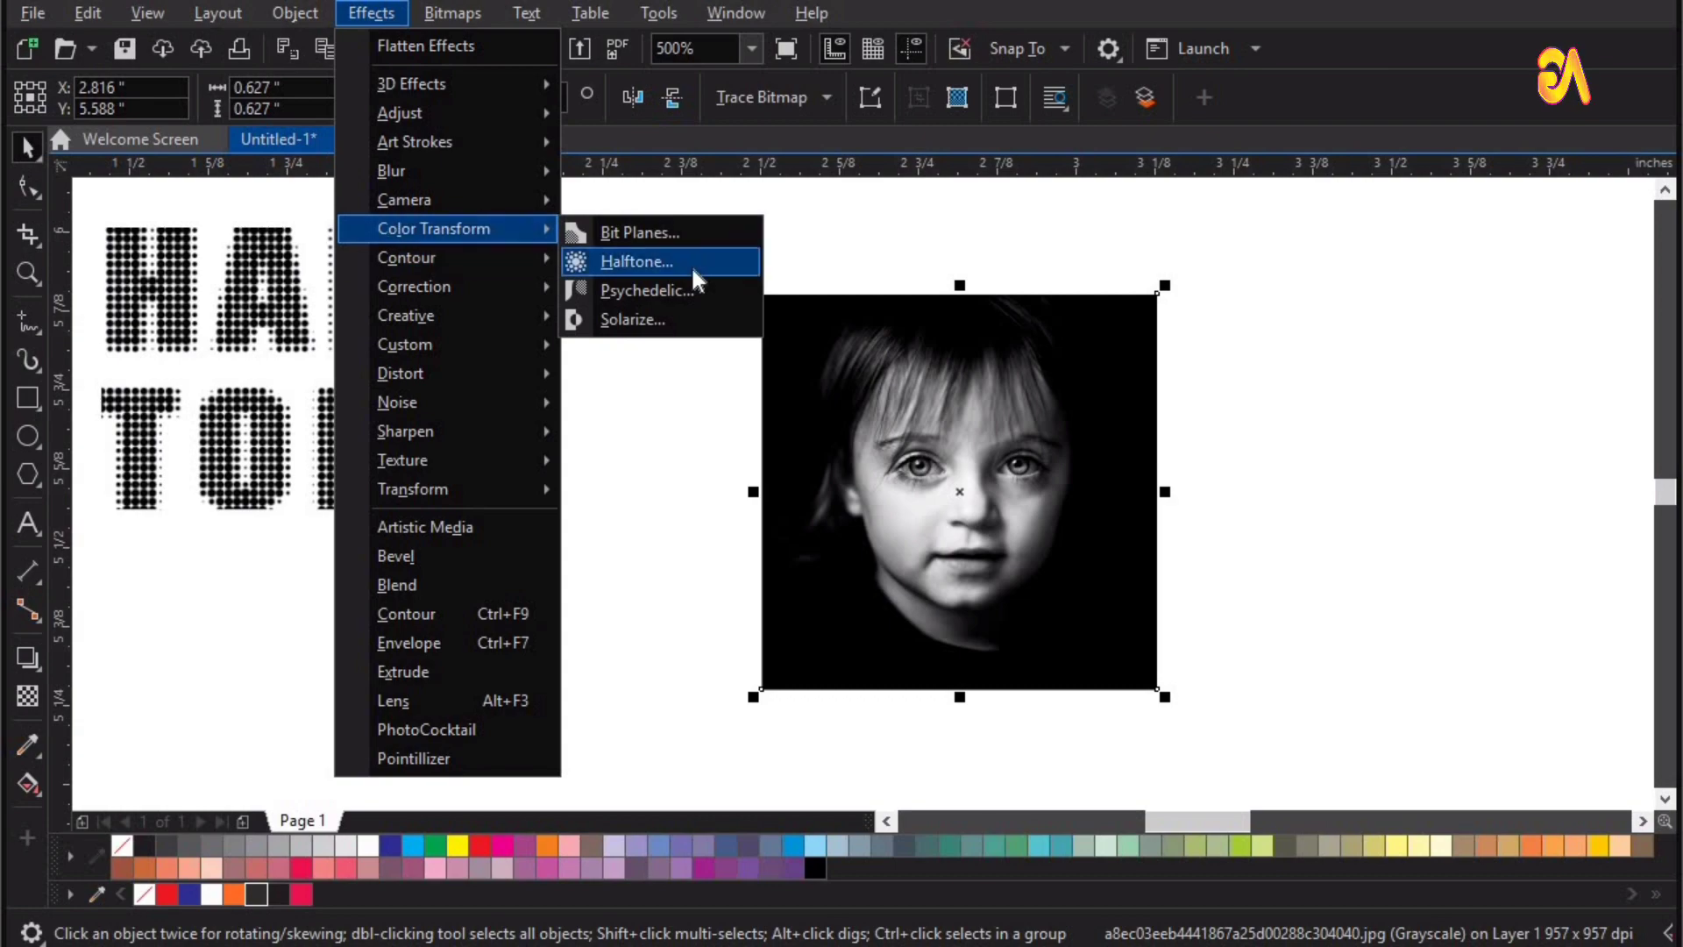
{"action": "left_click", "coordinate": [691, 266]}
{"action": "left_click_drag", "start_coordinate": [859, 312], "coordinate": [1417, 218]}
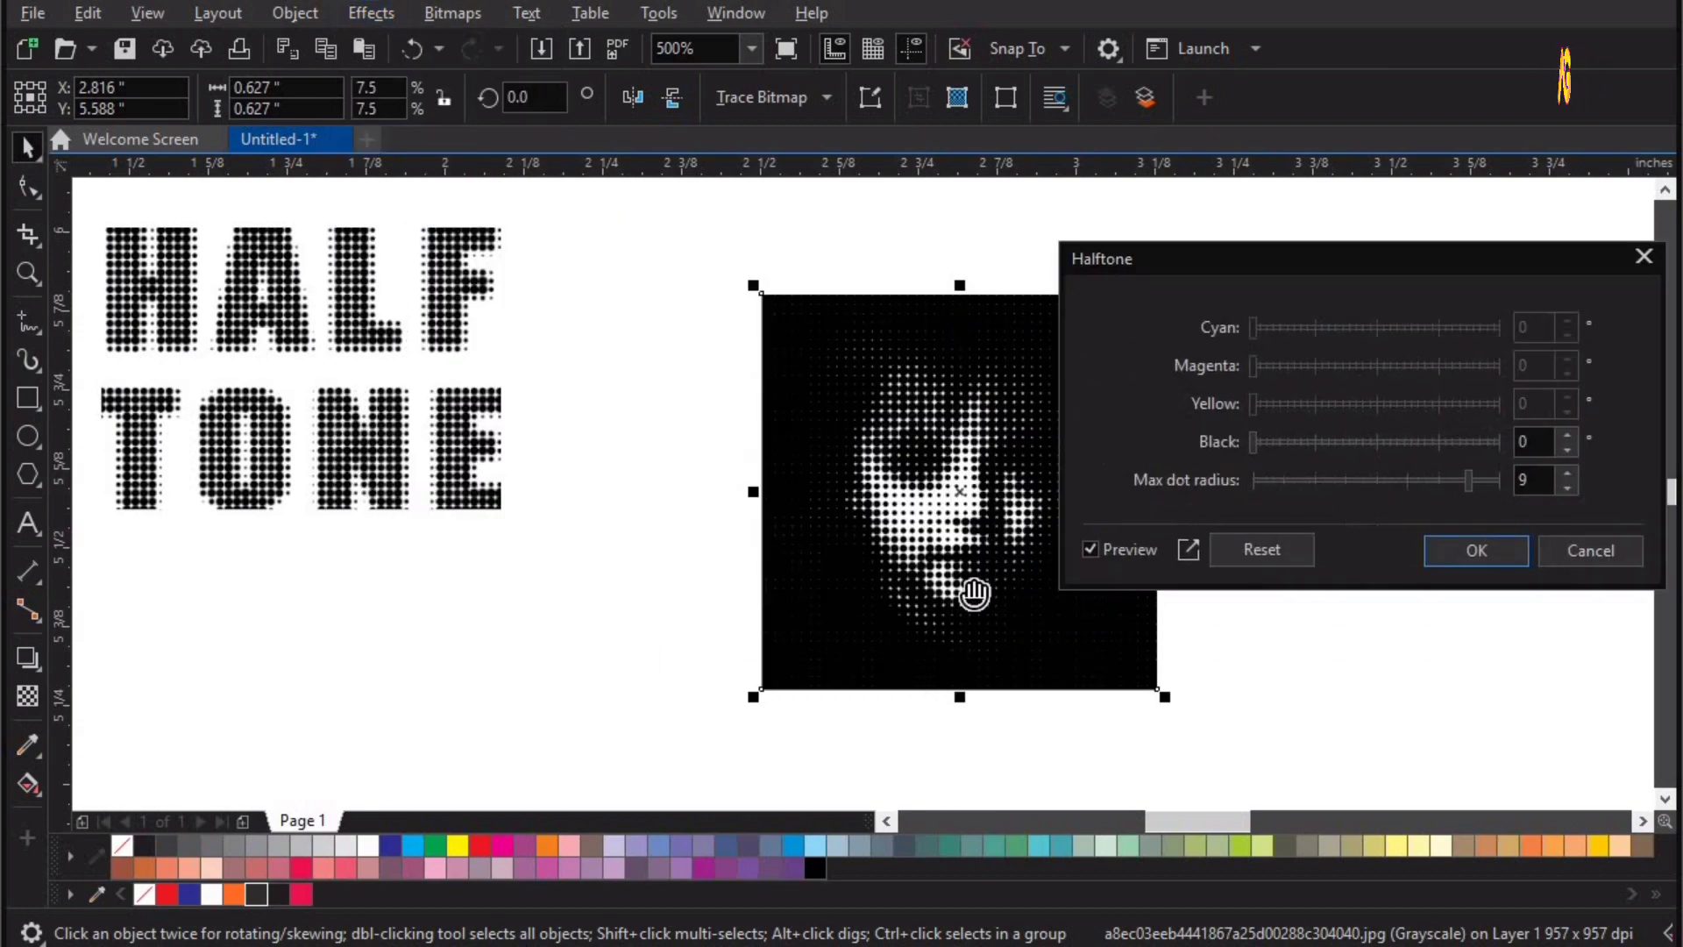
{"action": "left_click_drag", "start_coordinate": [924, 554], "coordinate": [781, 519]}
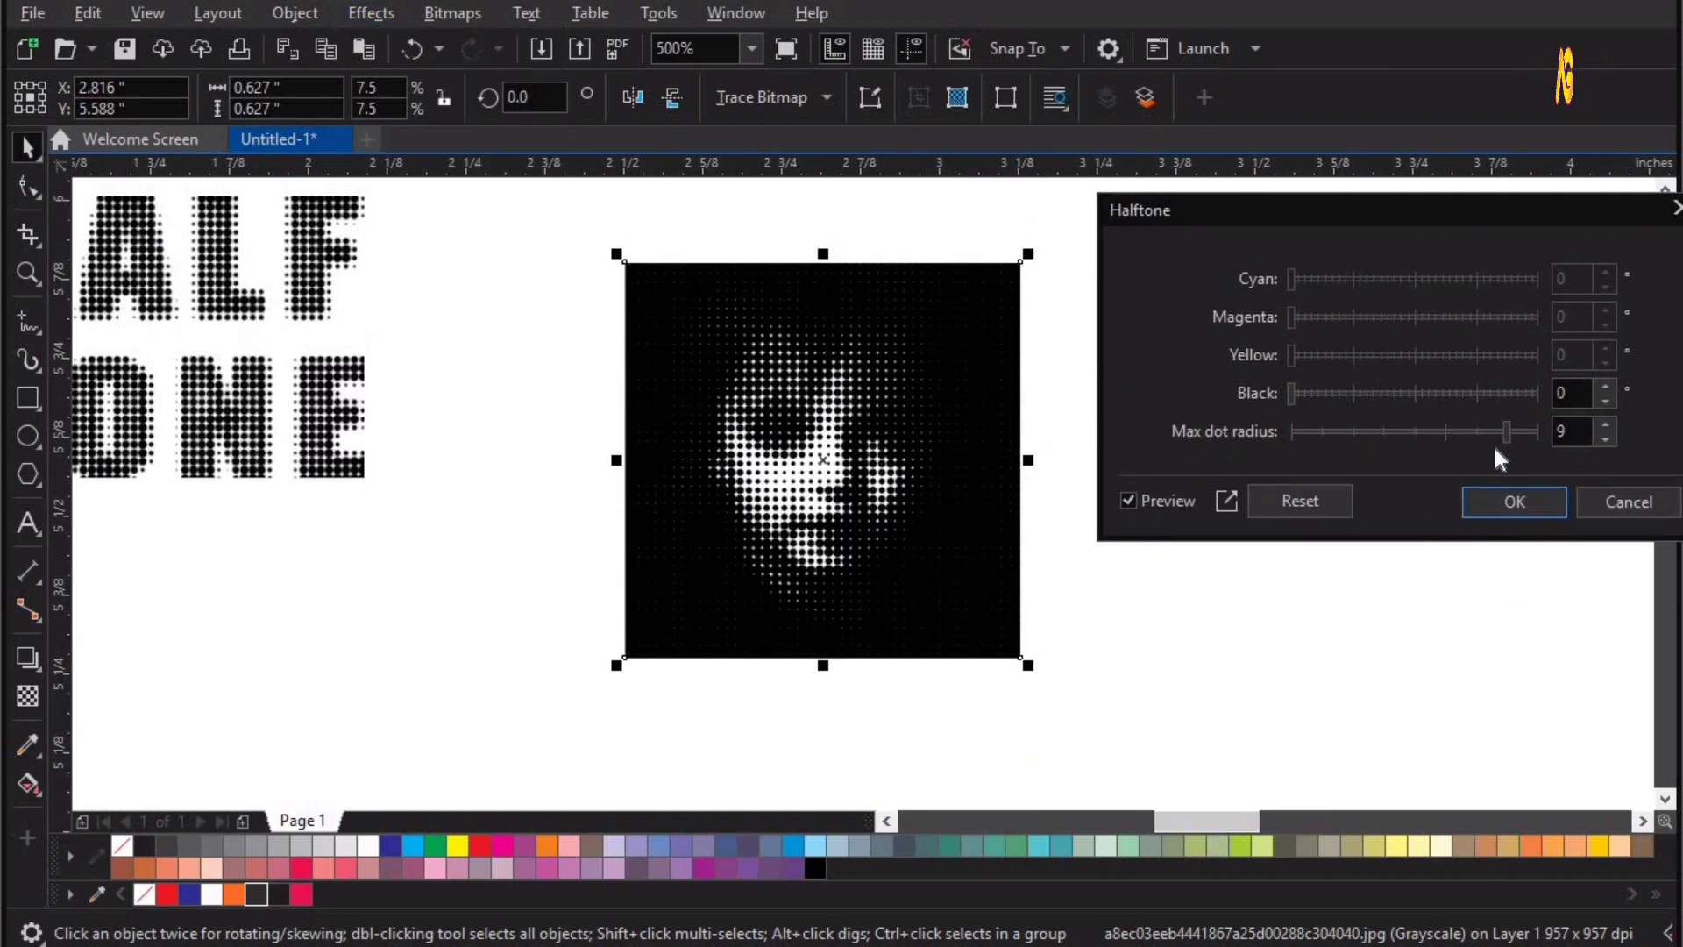
{"action": "left_click_drag", "start_coordinate": [1475, 428], "coordinate": [1385, 434]}
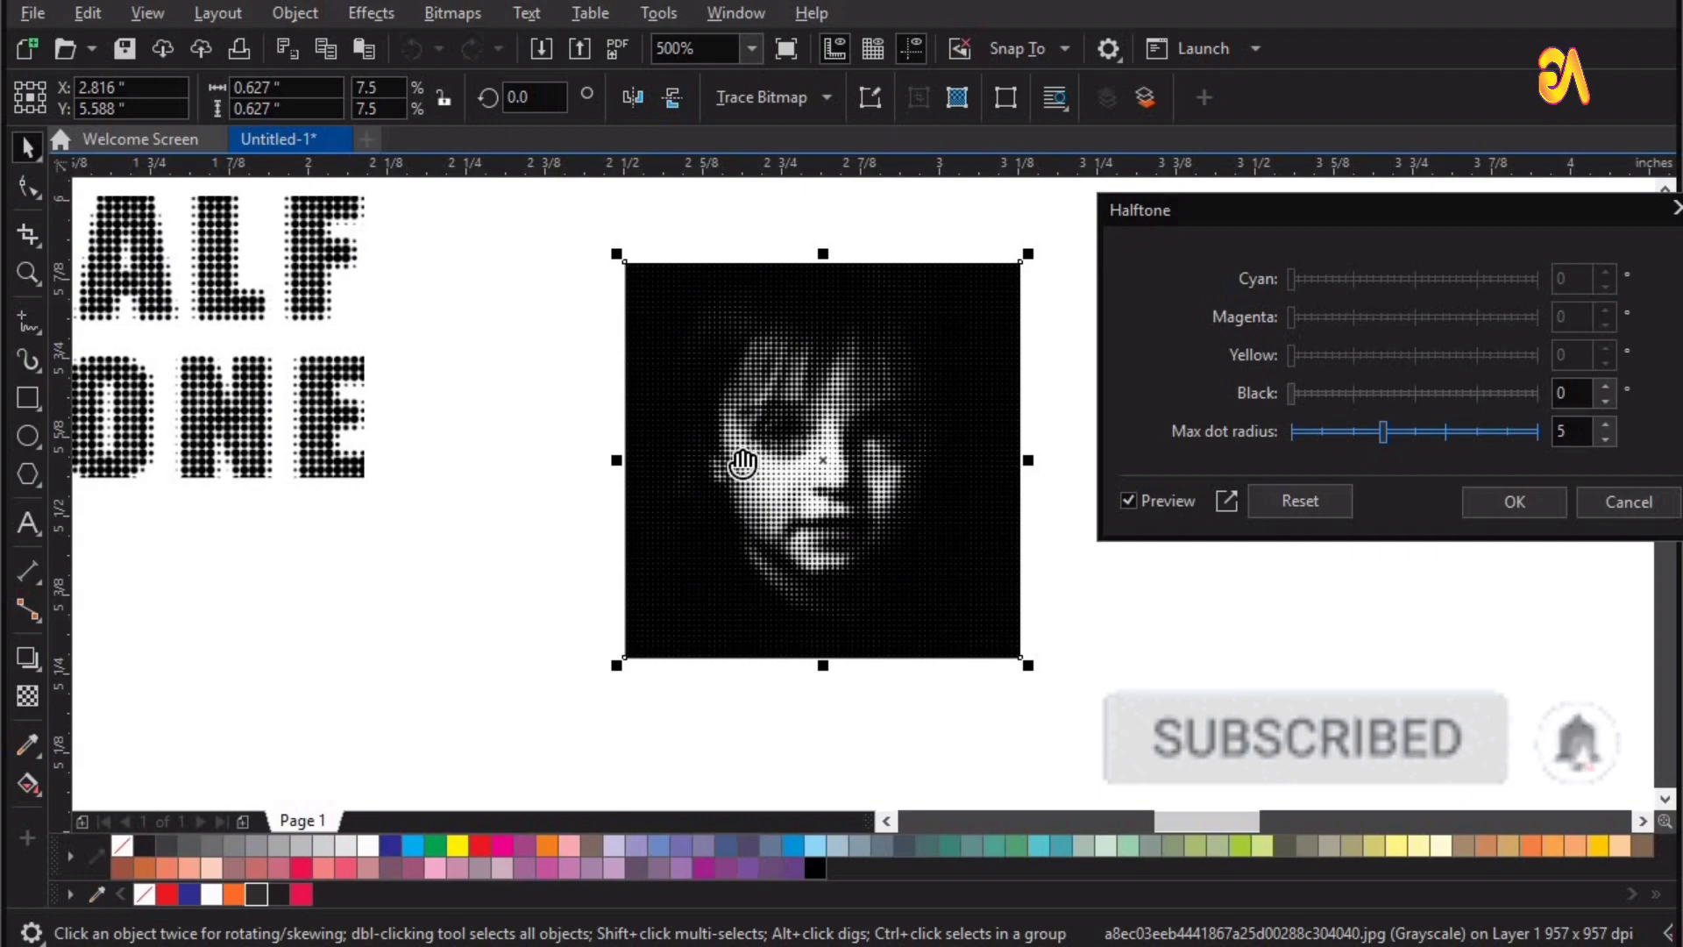
{"action": "left_click", "coordinate": [1513, 504]}
Step: Inspect the portrait's halftone dots and move the photo up towards the lettering to free the space below it
{"action": "key", "text": "z"}
{"action": "left_click_drag", "start_coordinate": [582, 331], "coordinate": [1111, 589]}
{"action": "right_click", "coordinate": [1341, 613]}
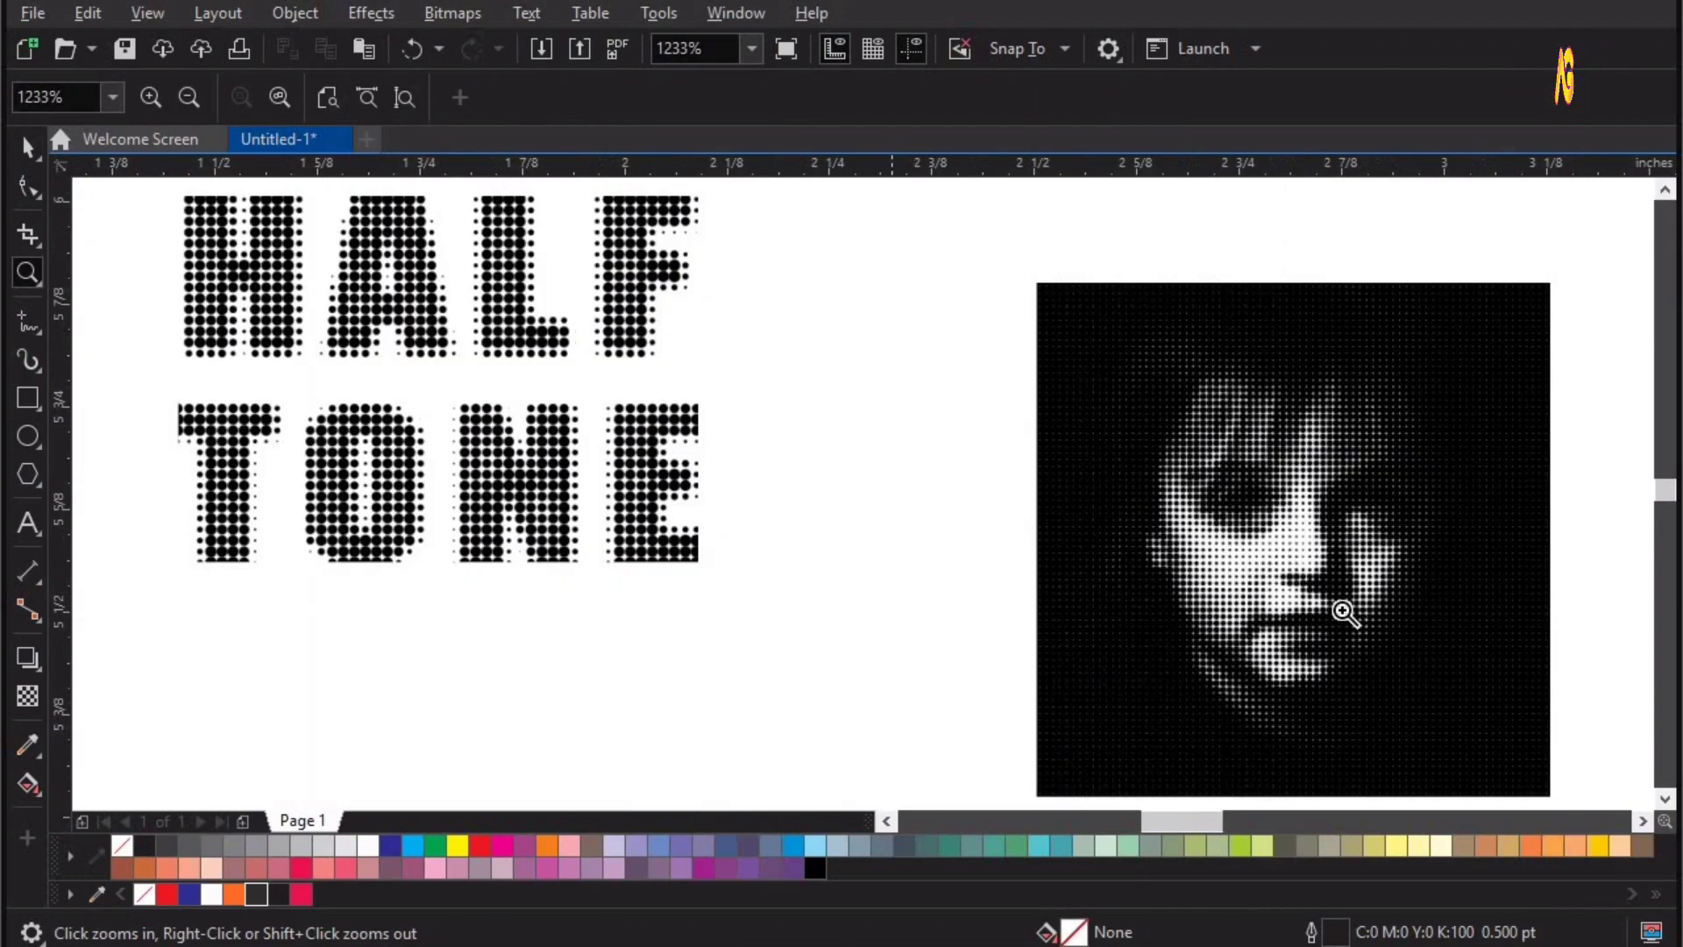
{"action": "right_click", "coordinate": [1315, 605]}
{"action": "key", "text": "space"}
{"action": "left_click_drag", "start_coordinate": [1157, 518], "coordinate": [964, 254]}
Step: Draw a circle about 0.771 in across in the empty area beside the lettering and portrait
{"action": "key", "text": "z"}
{"action": "left_click", "coordinate": [29, 436]}
{"action": "left_click_drag", "start_coordinate": [1249, 497], "coordinate": [1529, 775]}
{"action": "key", "text": "z"}
{"action": "left_click_drag", "start_coordinate": [1492, 707], "coordinate": [996, 365]}
{"action": "key", "text": "space"}
{"action": "left_click_drag", "start_coordinate": [826, 463], "coordinate": [827, 340]}
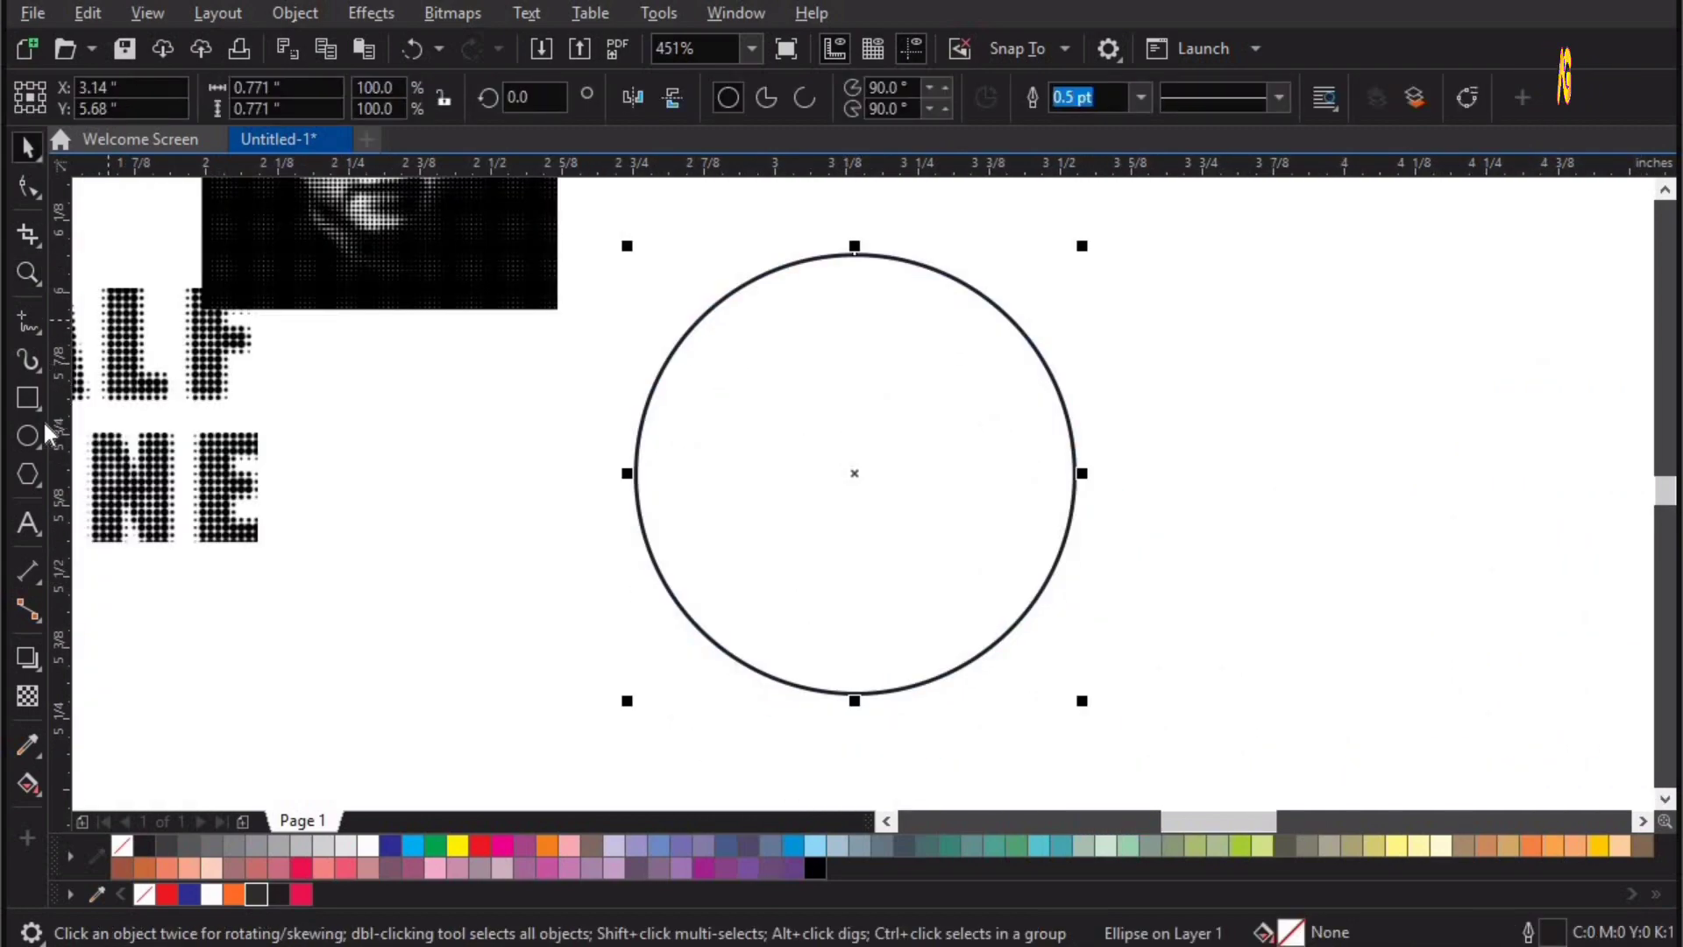
Step: Fill the circle with black, remove its outline and change the fill to an elliptical fountain fill
{"action": "left_click", "coordinate": [143, 845]}
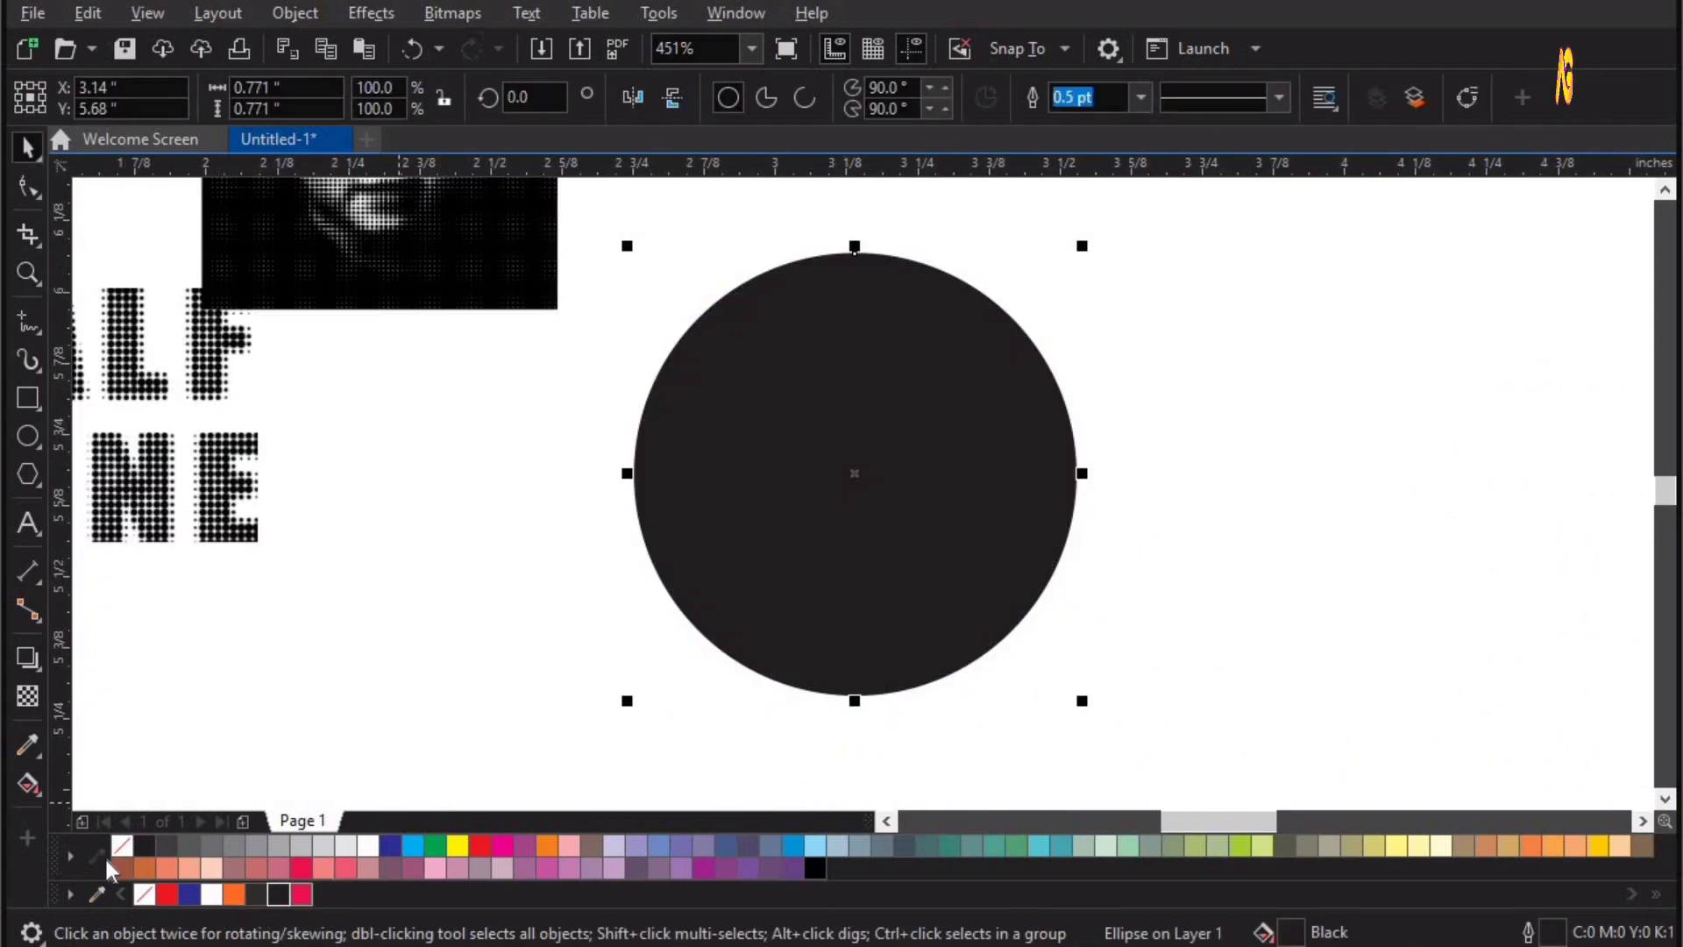
{"action": "right_click", "coordinate": [122, 840]}
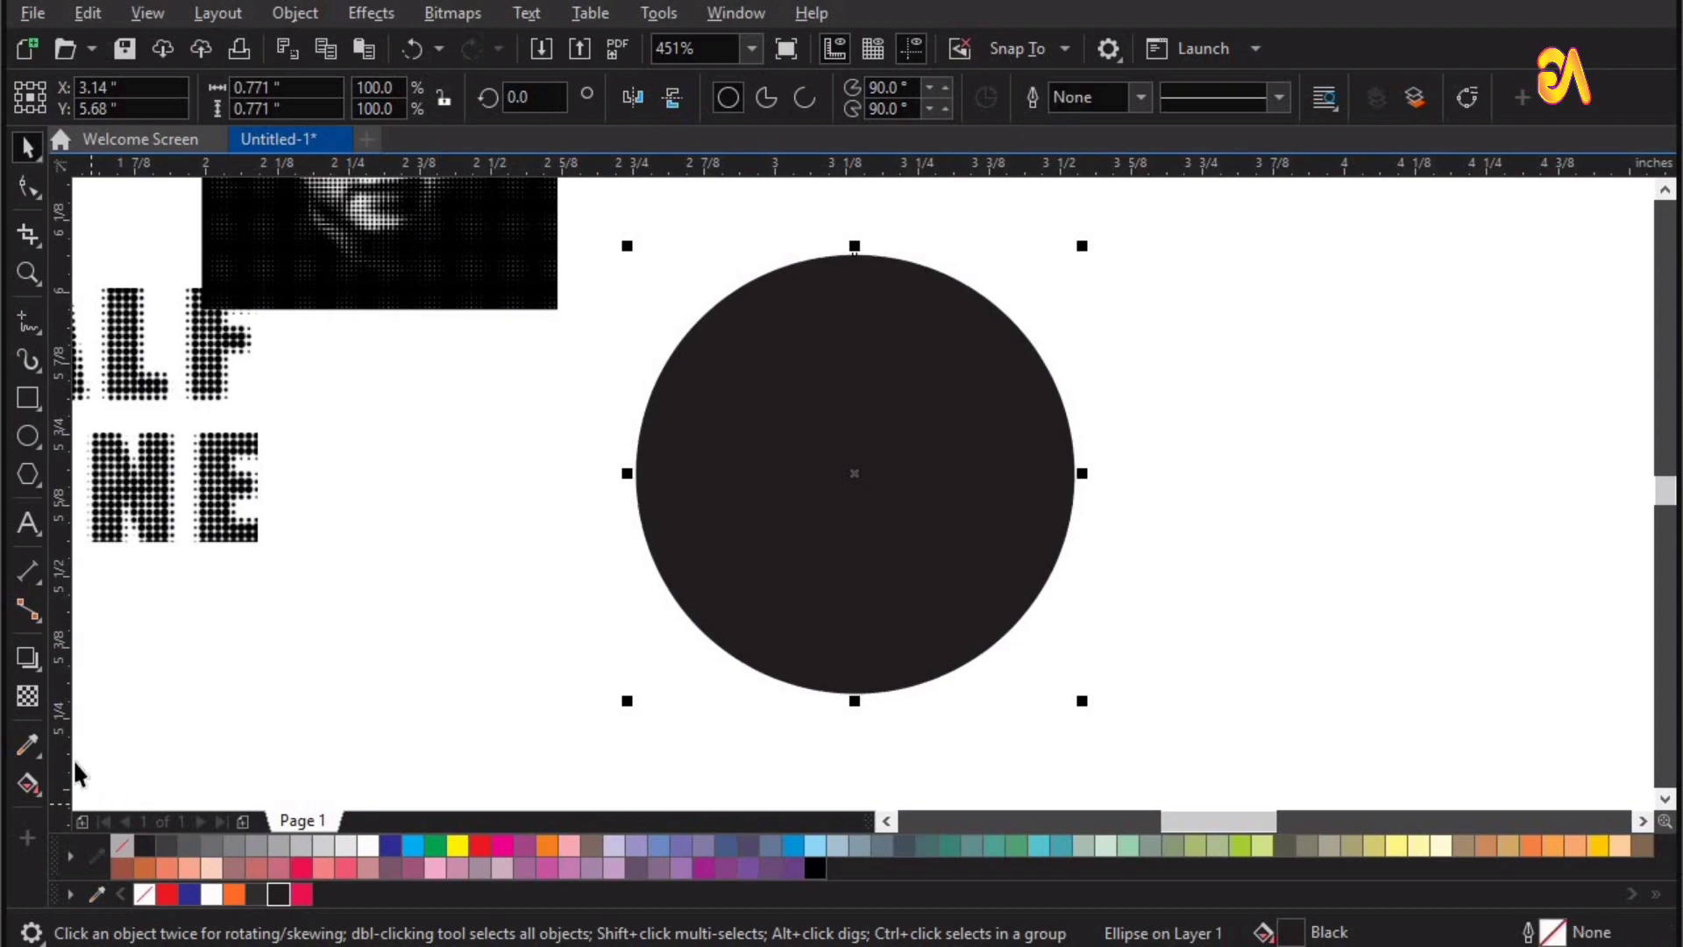
{"action": "left_click", "coordinate": [37, 785]}
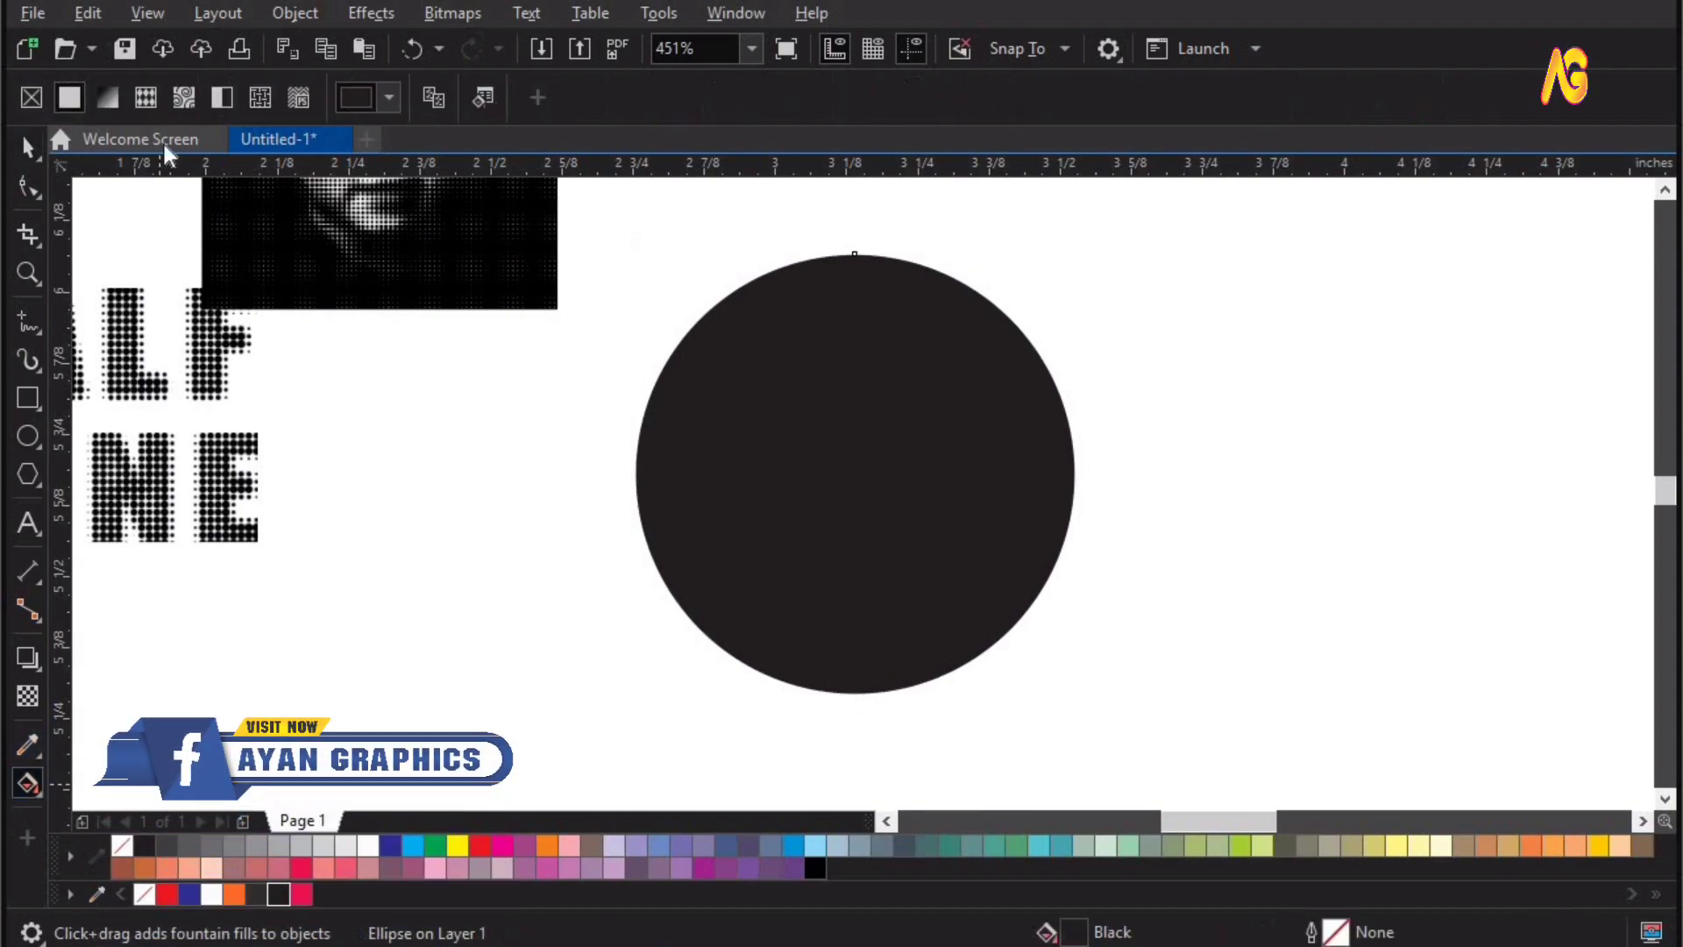
{"action": "left_click", "coordinate": [113, 96]}
{"action": "left_click", "coordinate": [478, 98]}
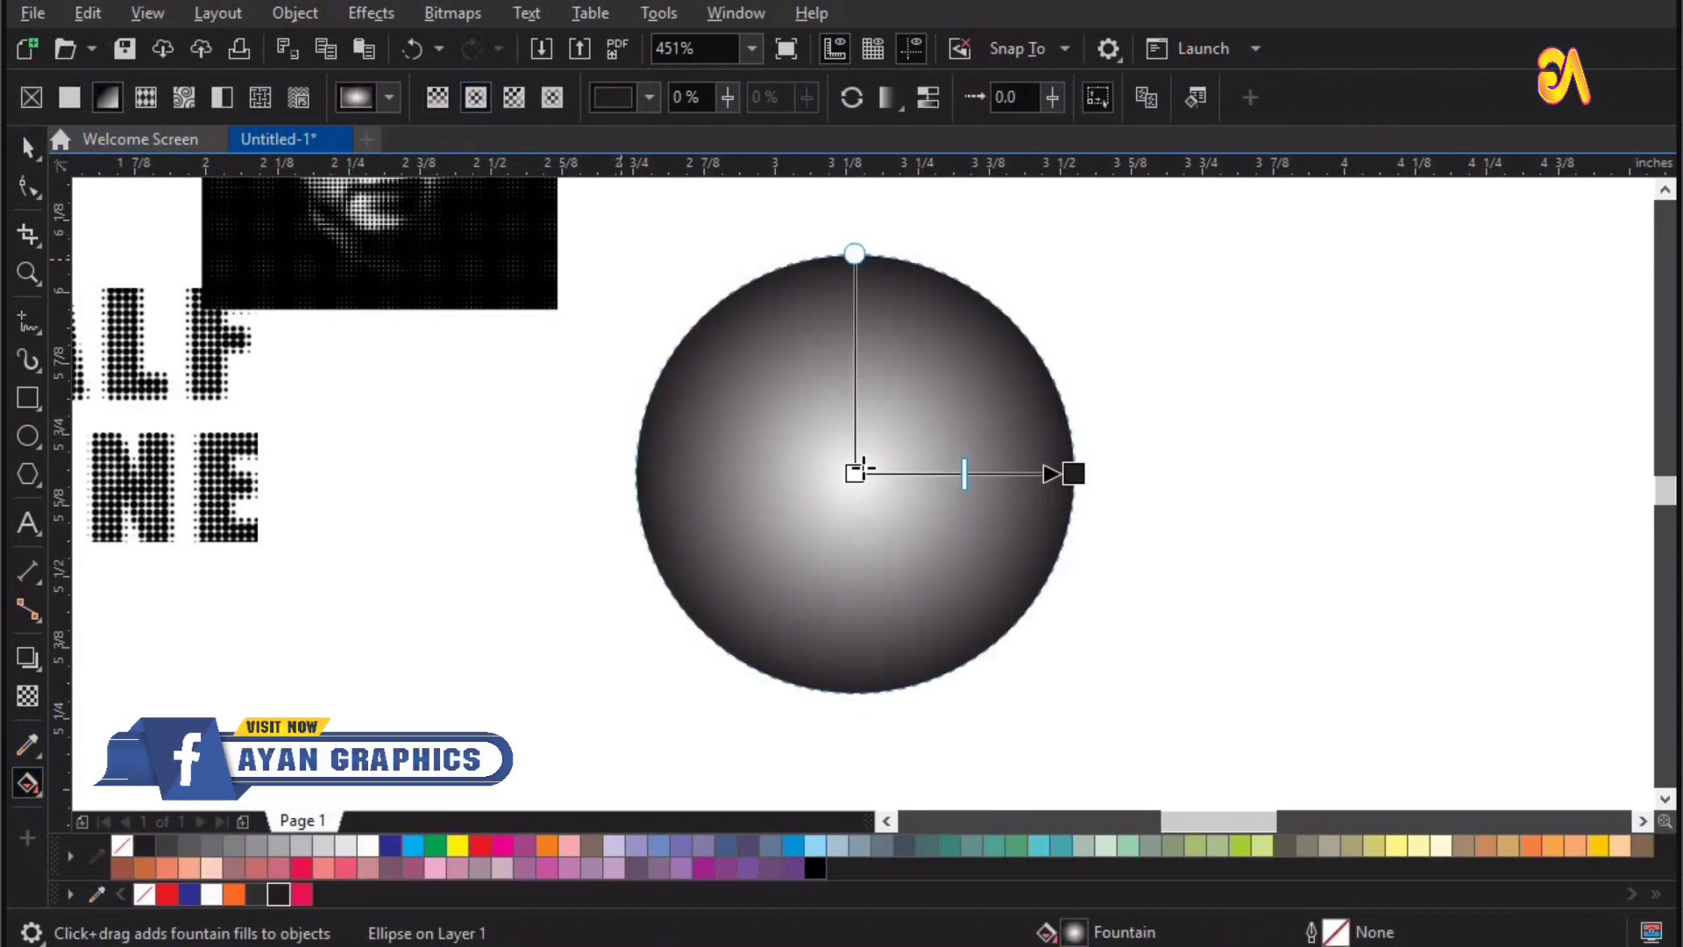
Step: Colour the fountain fill black at the centre and white at the edge, and shift its midpoint outwards
{"action": "left_click", "coordinate": [856, 473]}
{"action": "left_click", "coordinate": [279, 895]}
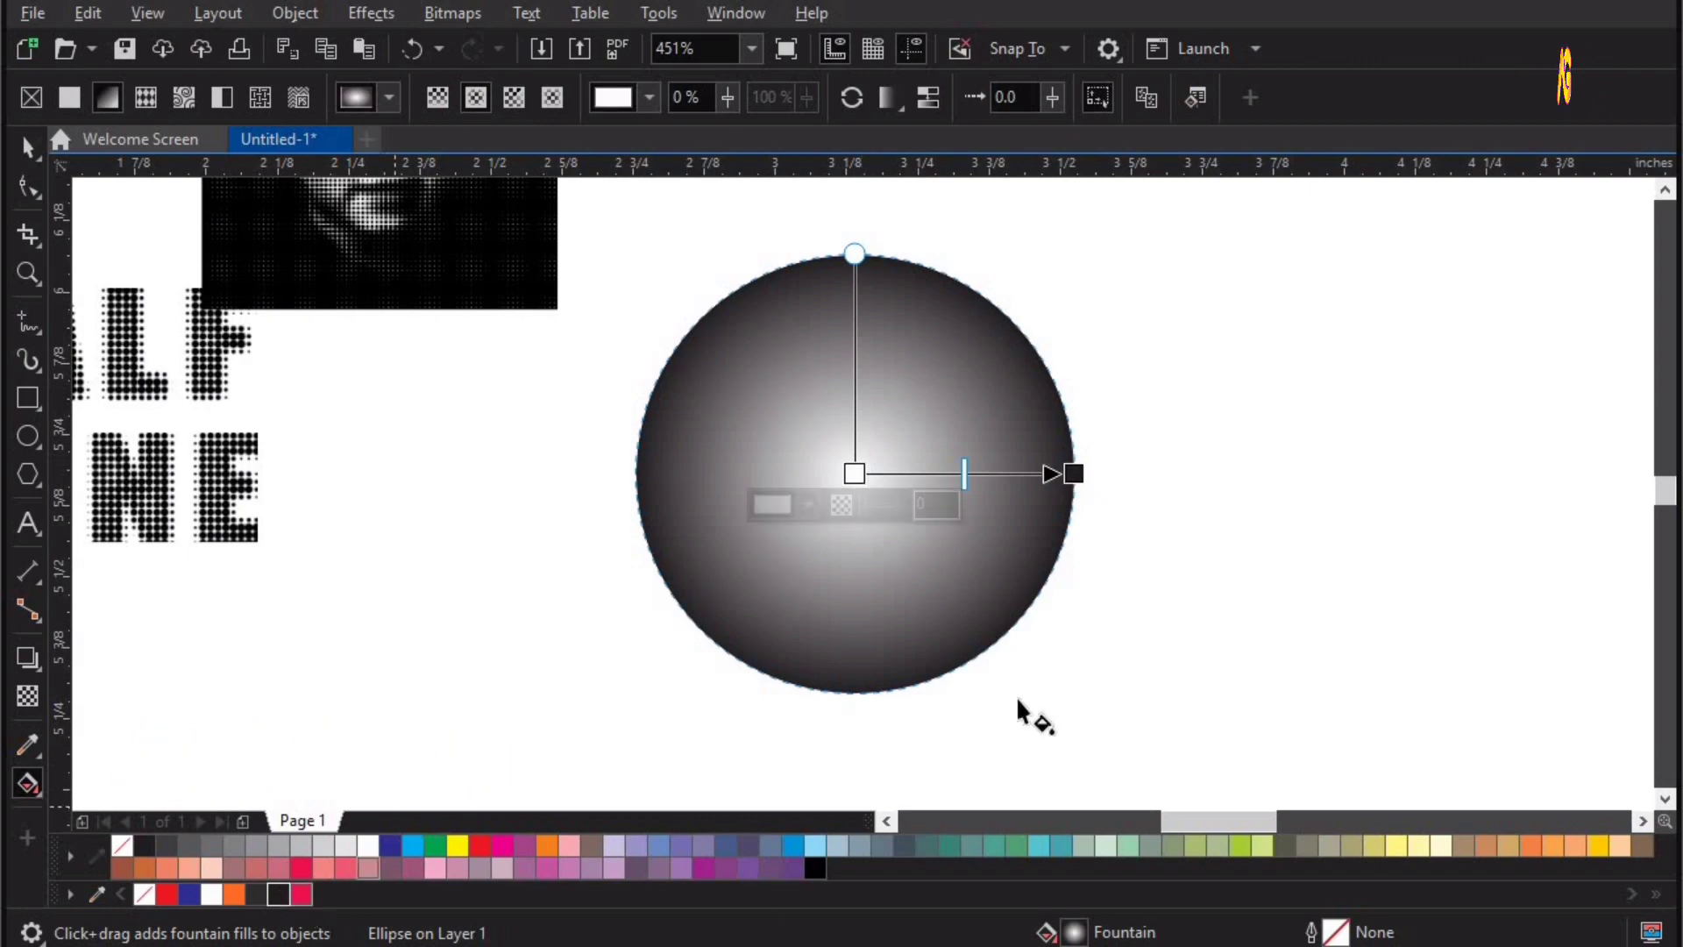
{"action": "left_click", "coordinate": [1074, 473]}
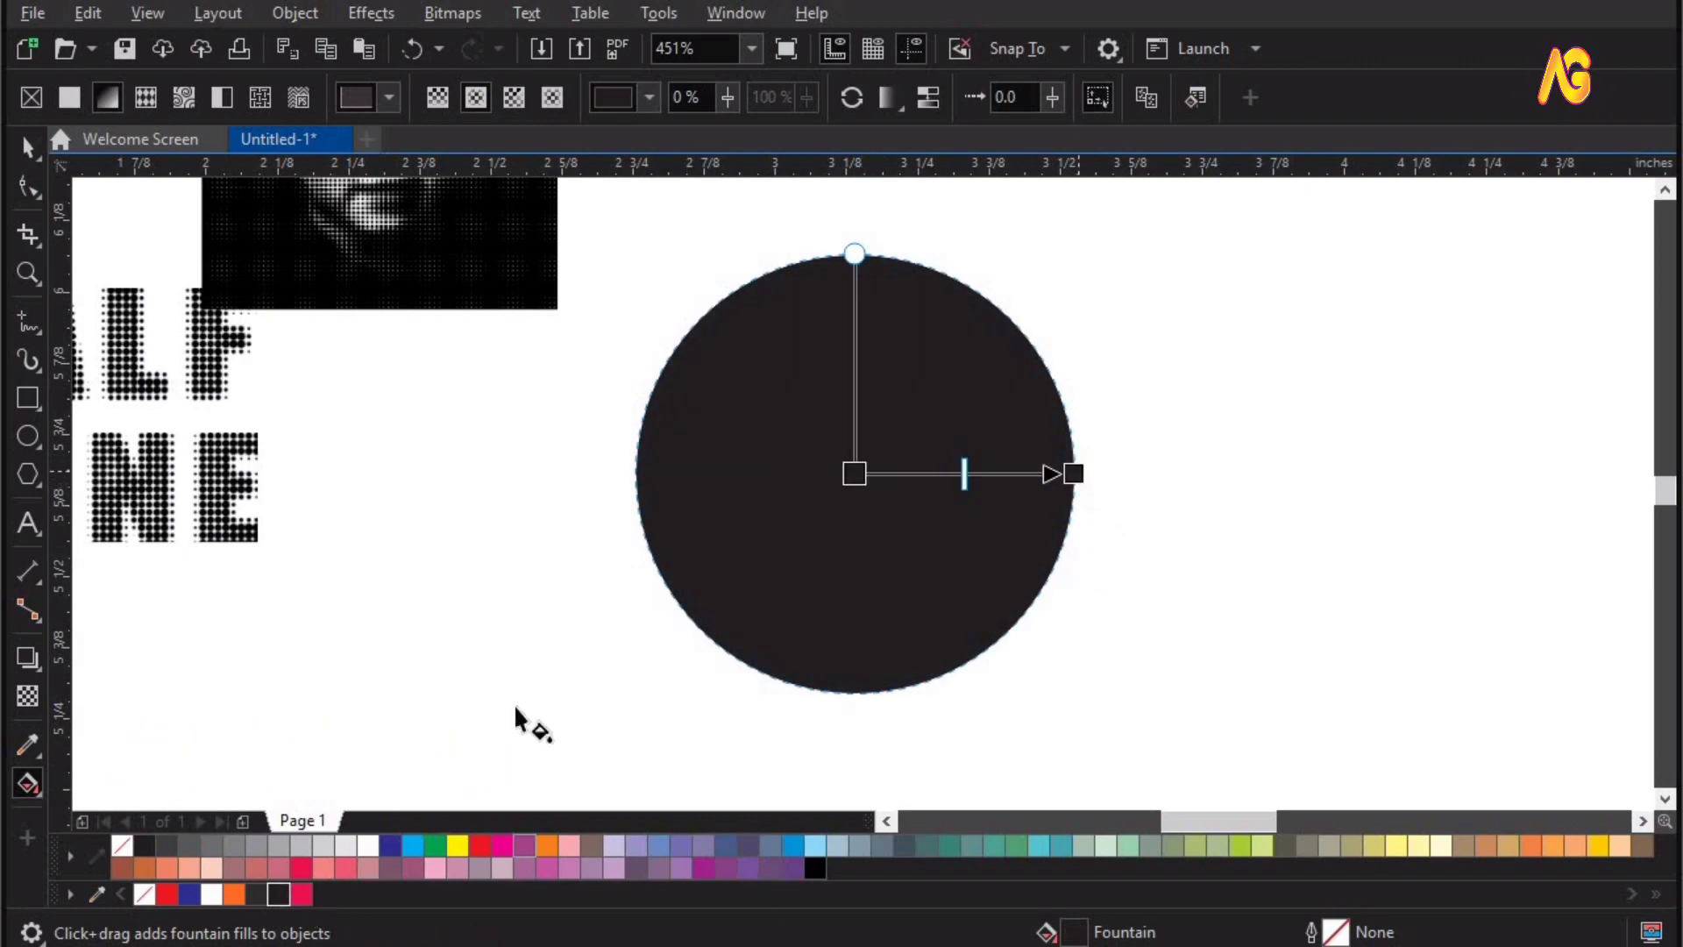
{"action": "left_click", "coordinate": [379, 842]}
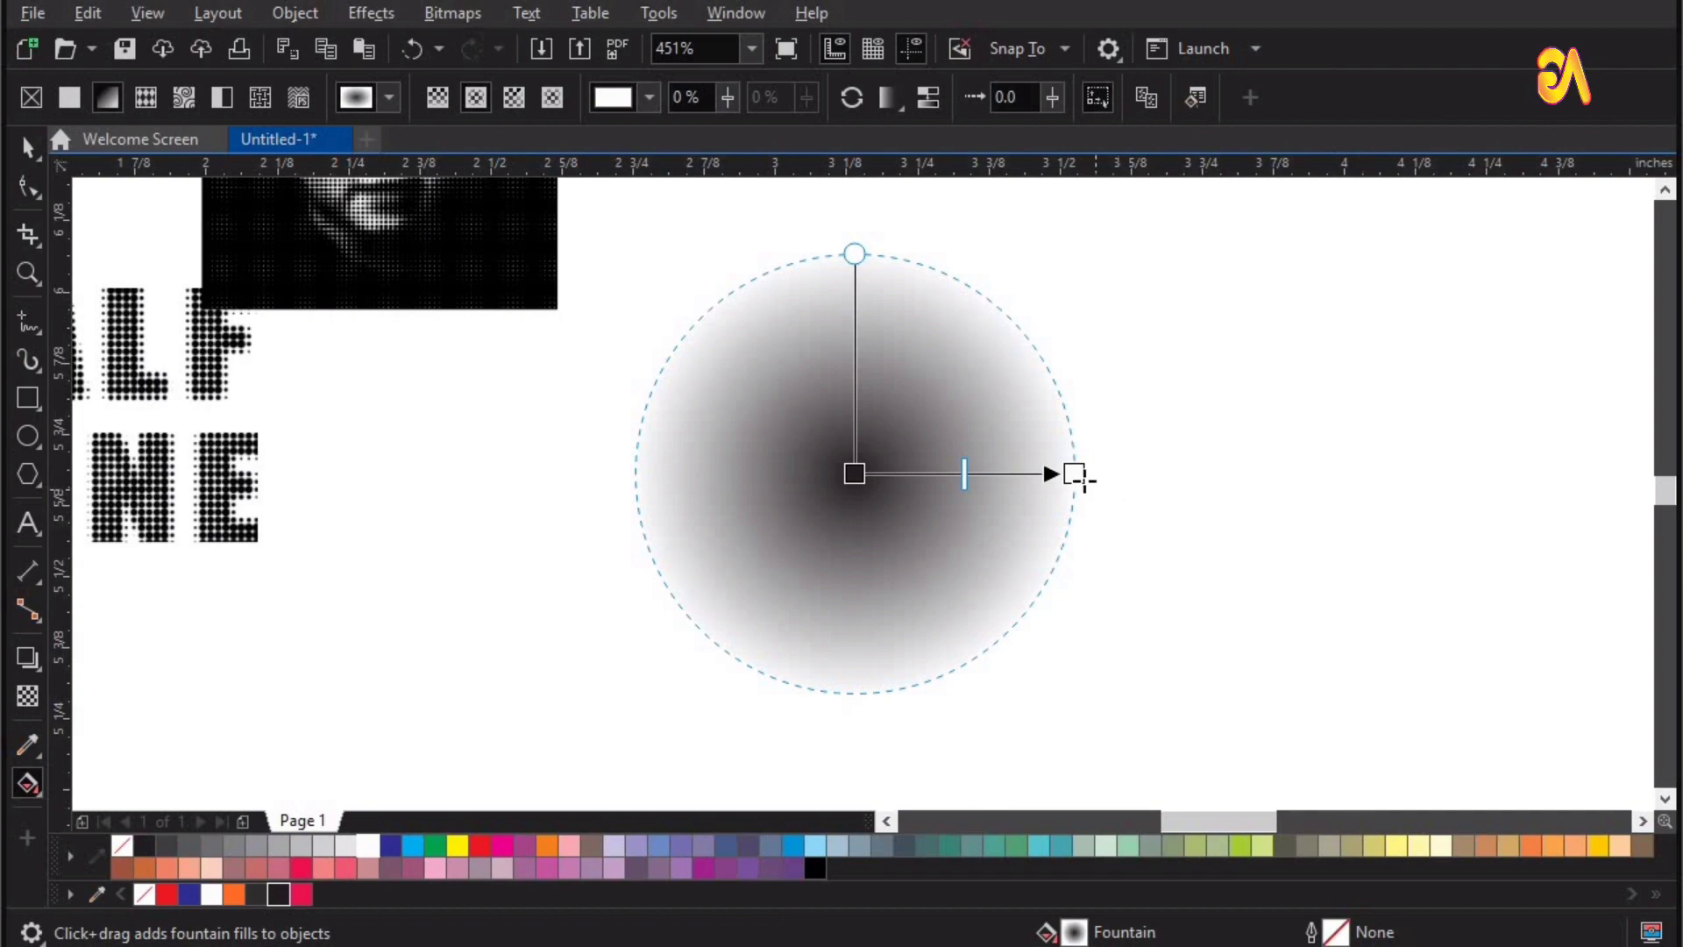
{"action": "left_click_drag", "start_coordinate": [1011, 477], "coordinate": [999, 474]}
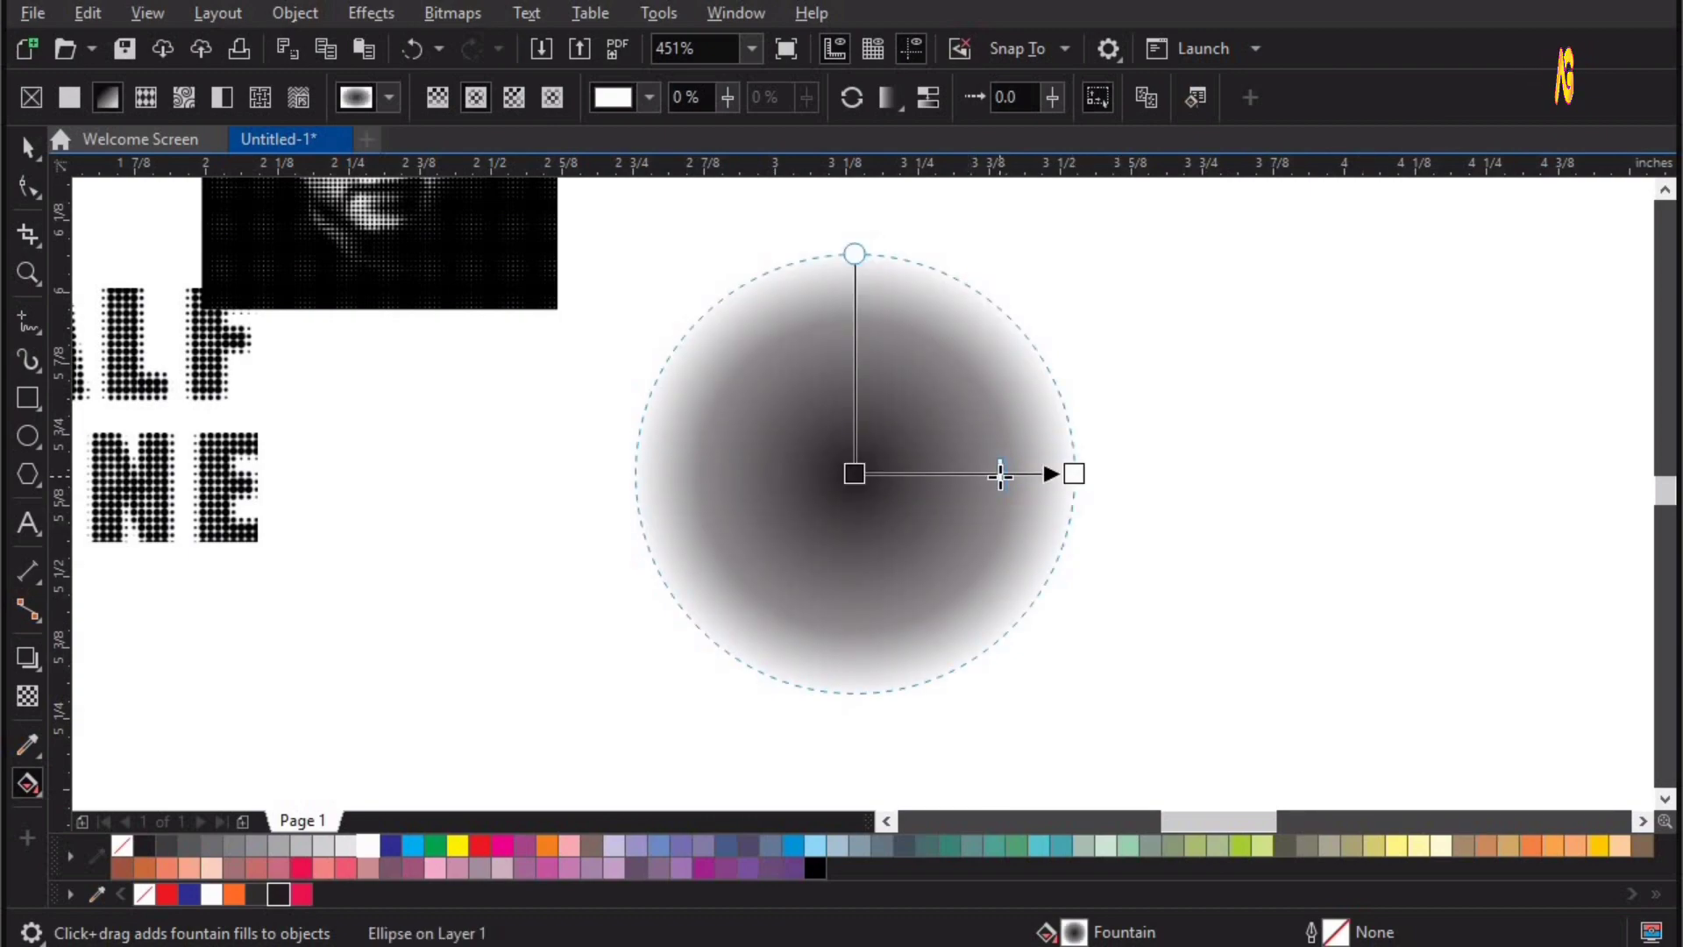
Step: Convert the gradient circle to a bitmap at 600 dpi in 32-bit CMYK colour with anti-aliasing and a transparent background
{"action": "key", "text": "space"}
{"action": "left_click", "coordinate": [1353, 443]}
{"action": "left_click", "coordinate": [886, 455]}
{"action": "left_click", "coordinate": [471, 17]}
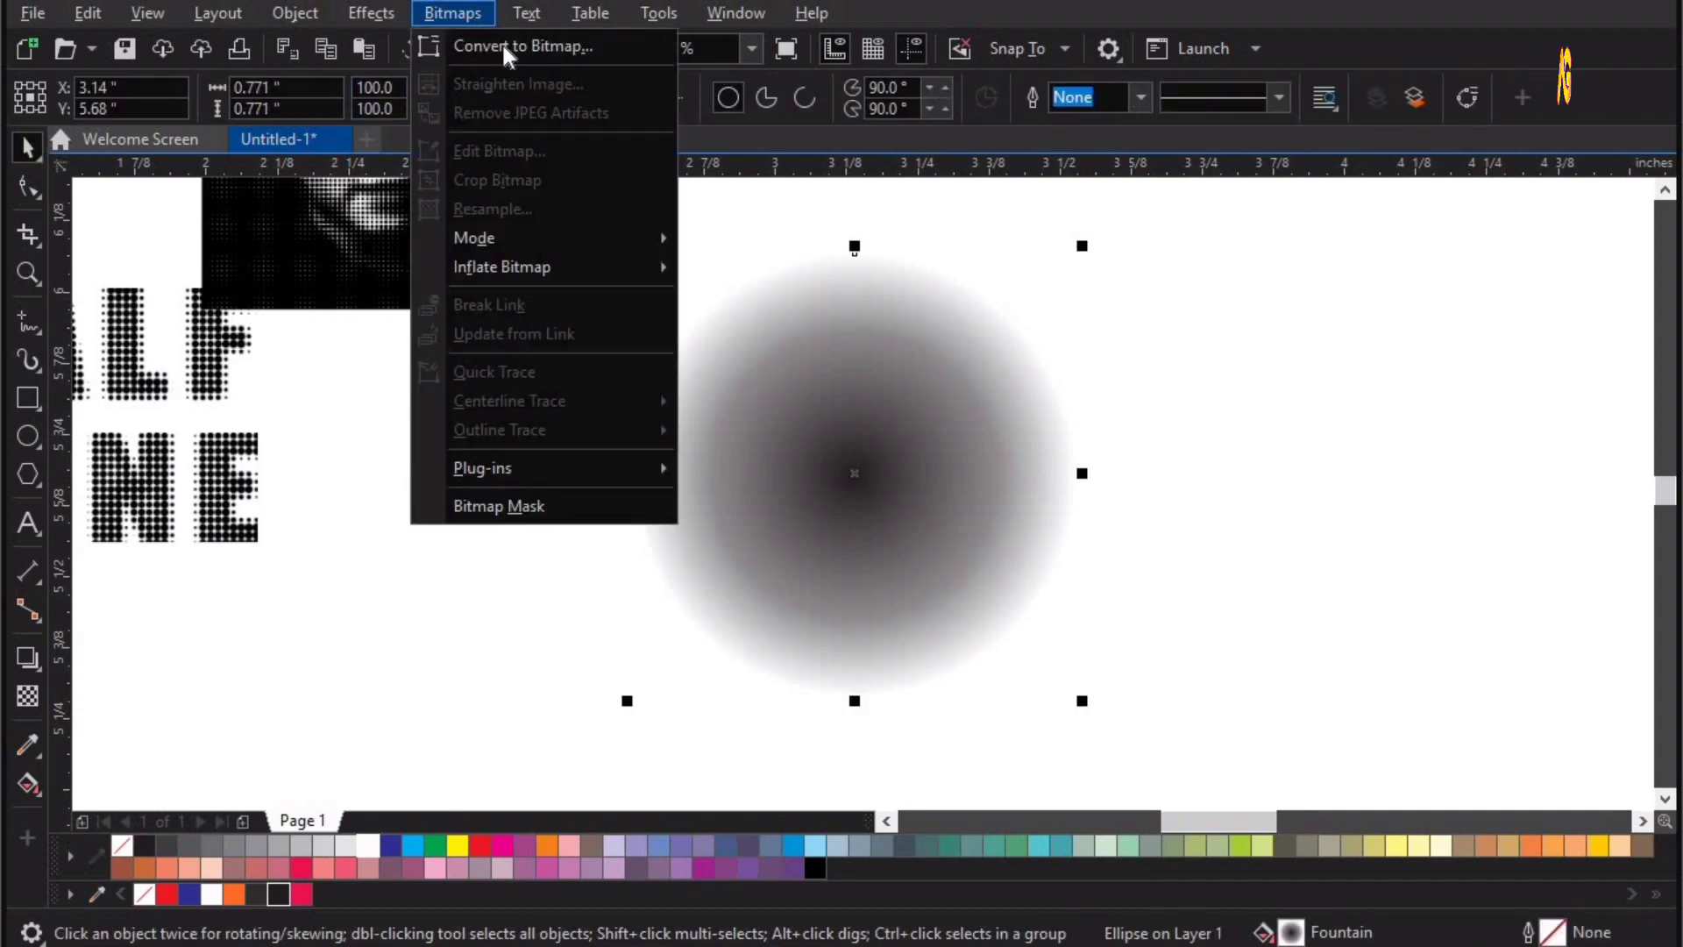
{"action": "left_click", "coordinate": [501, 40]}
{"action": "left_click", "coordinate": [884, 631]}
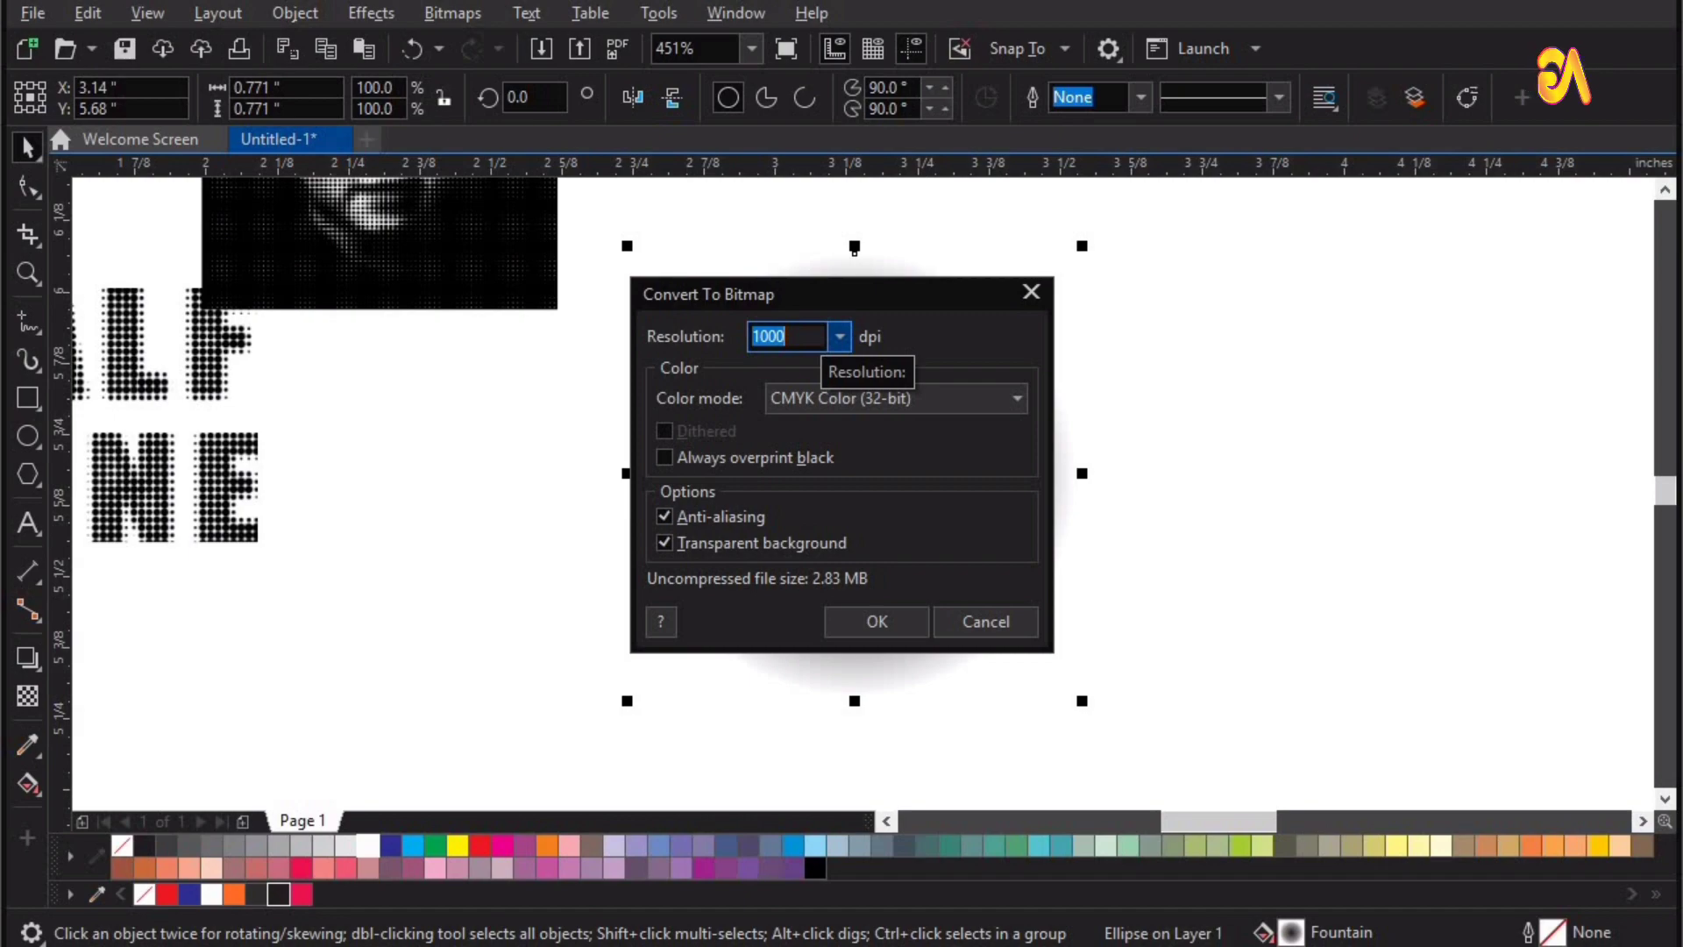
{"action": "type", "text": "600"}
{"action": "key", "text": "Return"}
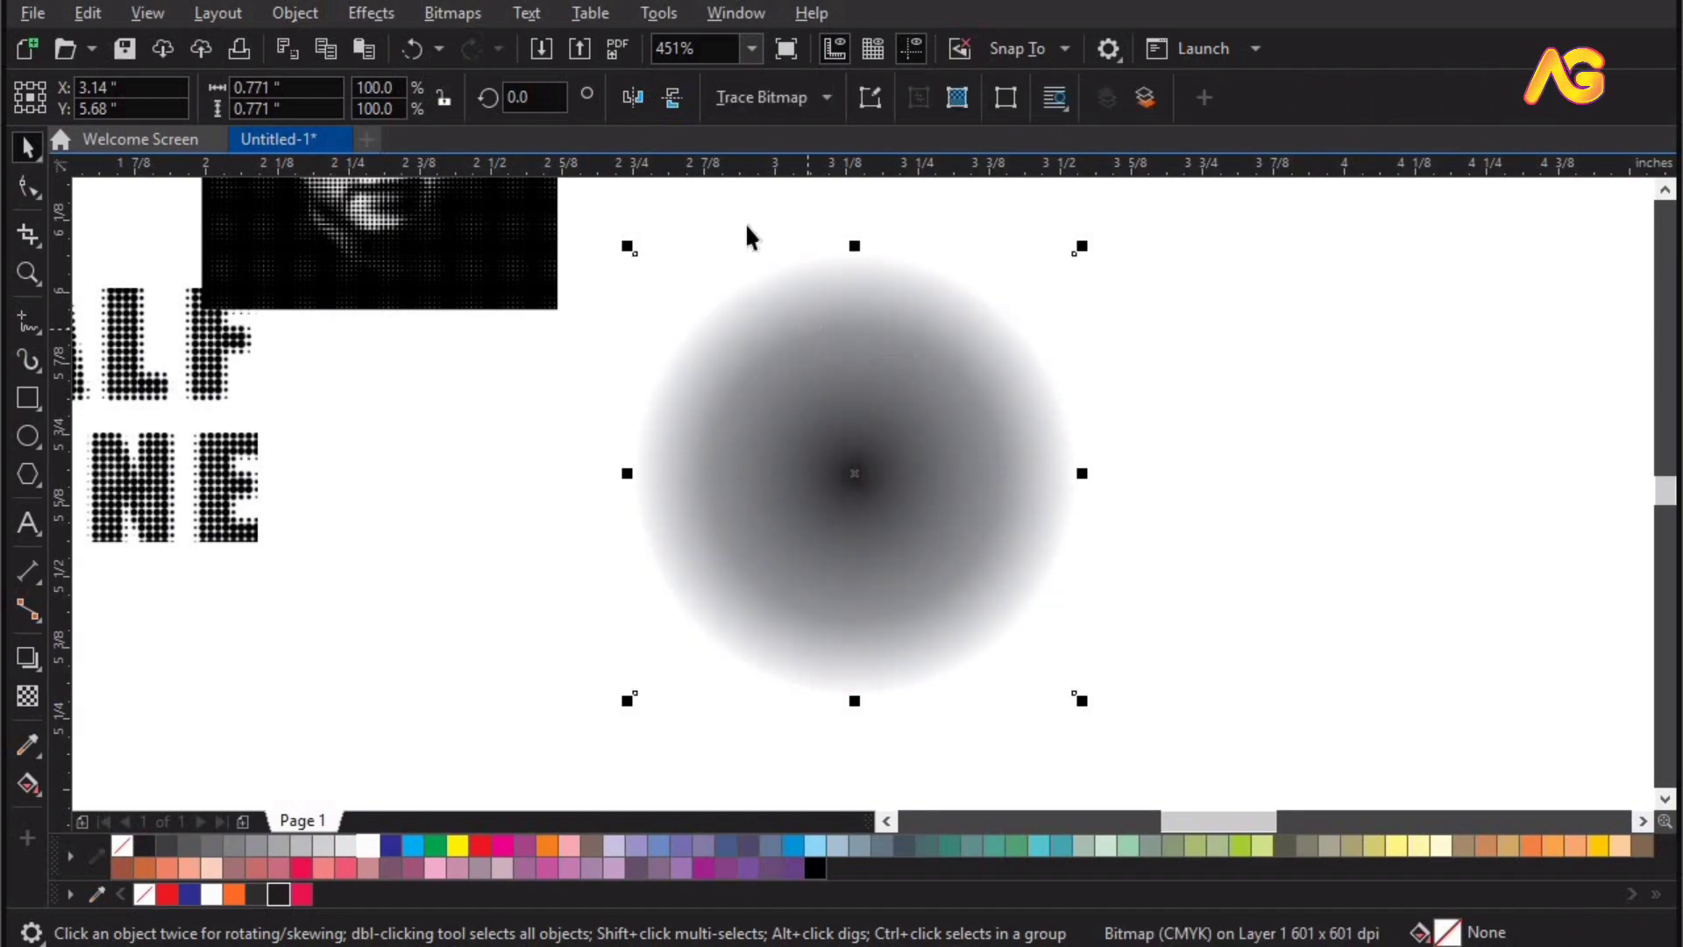
Step: Apply a Halftone effect to the circle bitmap with all colour angles at 0 and a maximum dot radius of 9
{"action": "left_click", "coordinate": [356, 14]}
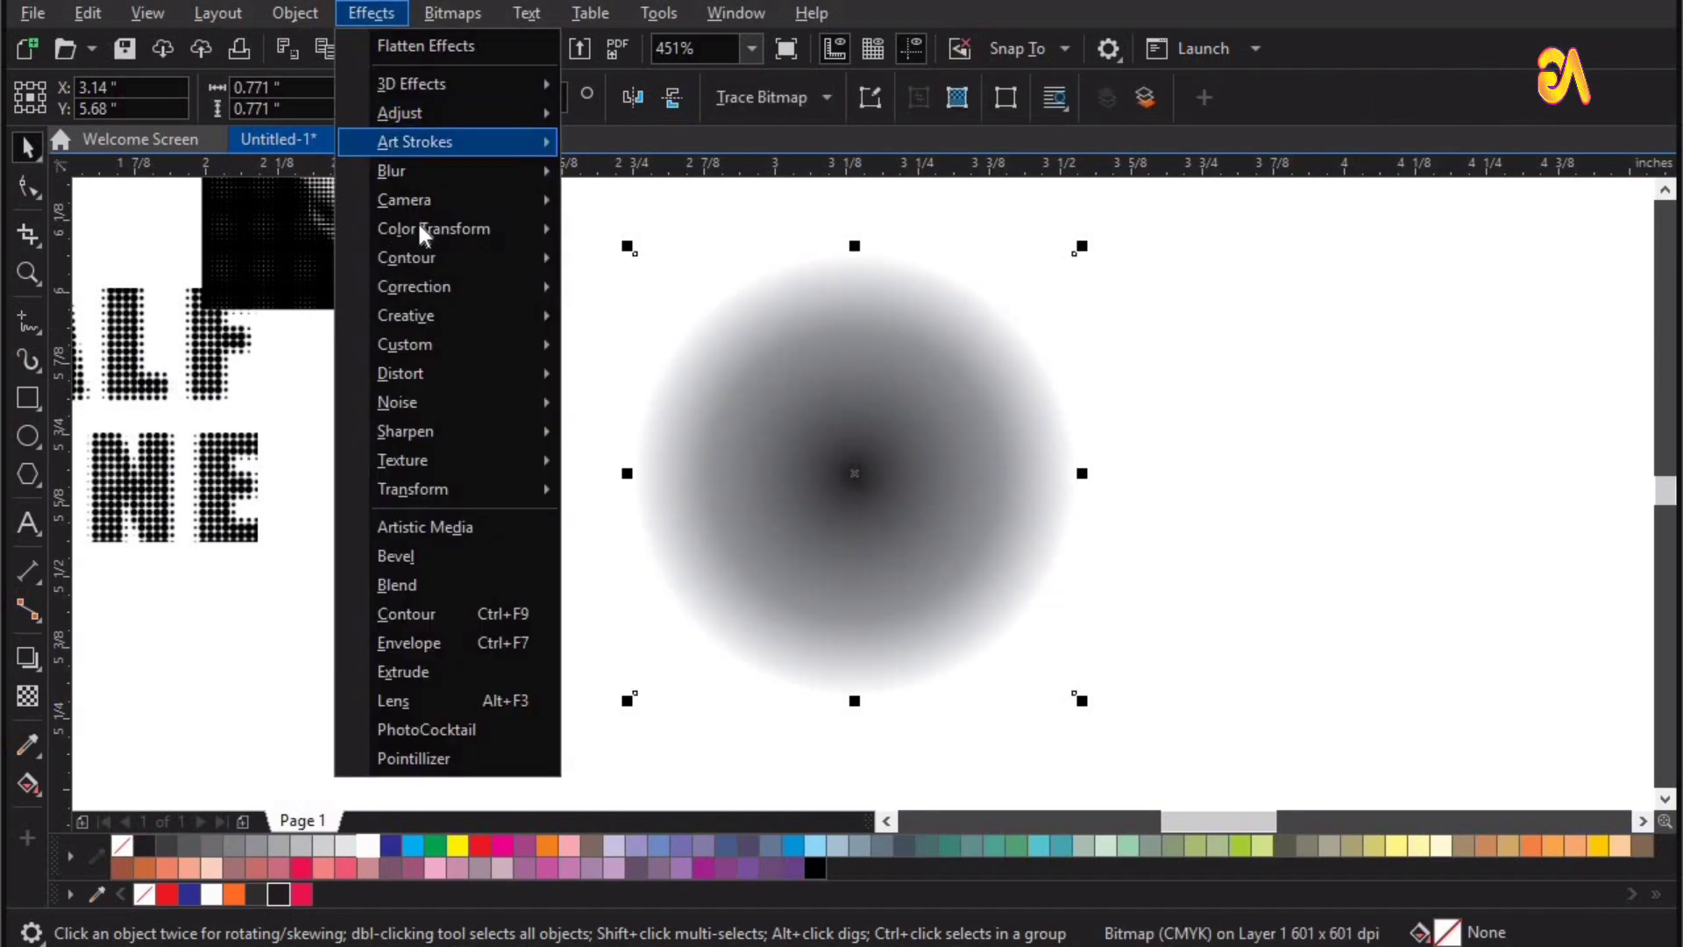
{"action": "mouse_move", "coordinate": [423, 229]}
{"action": "left_click", "coordinate": [659, 260]}
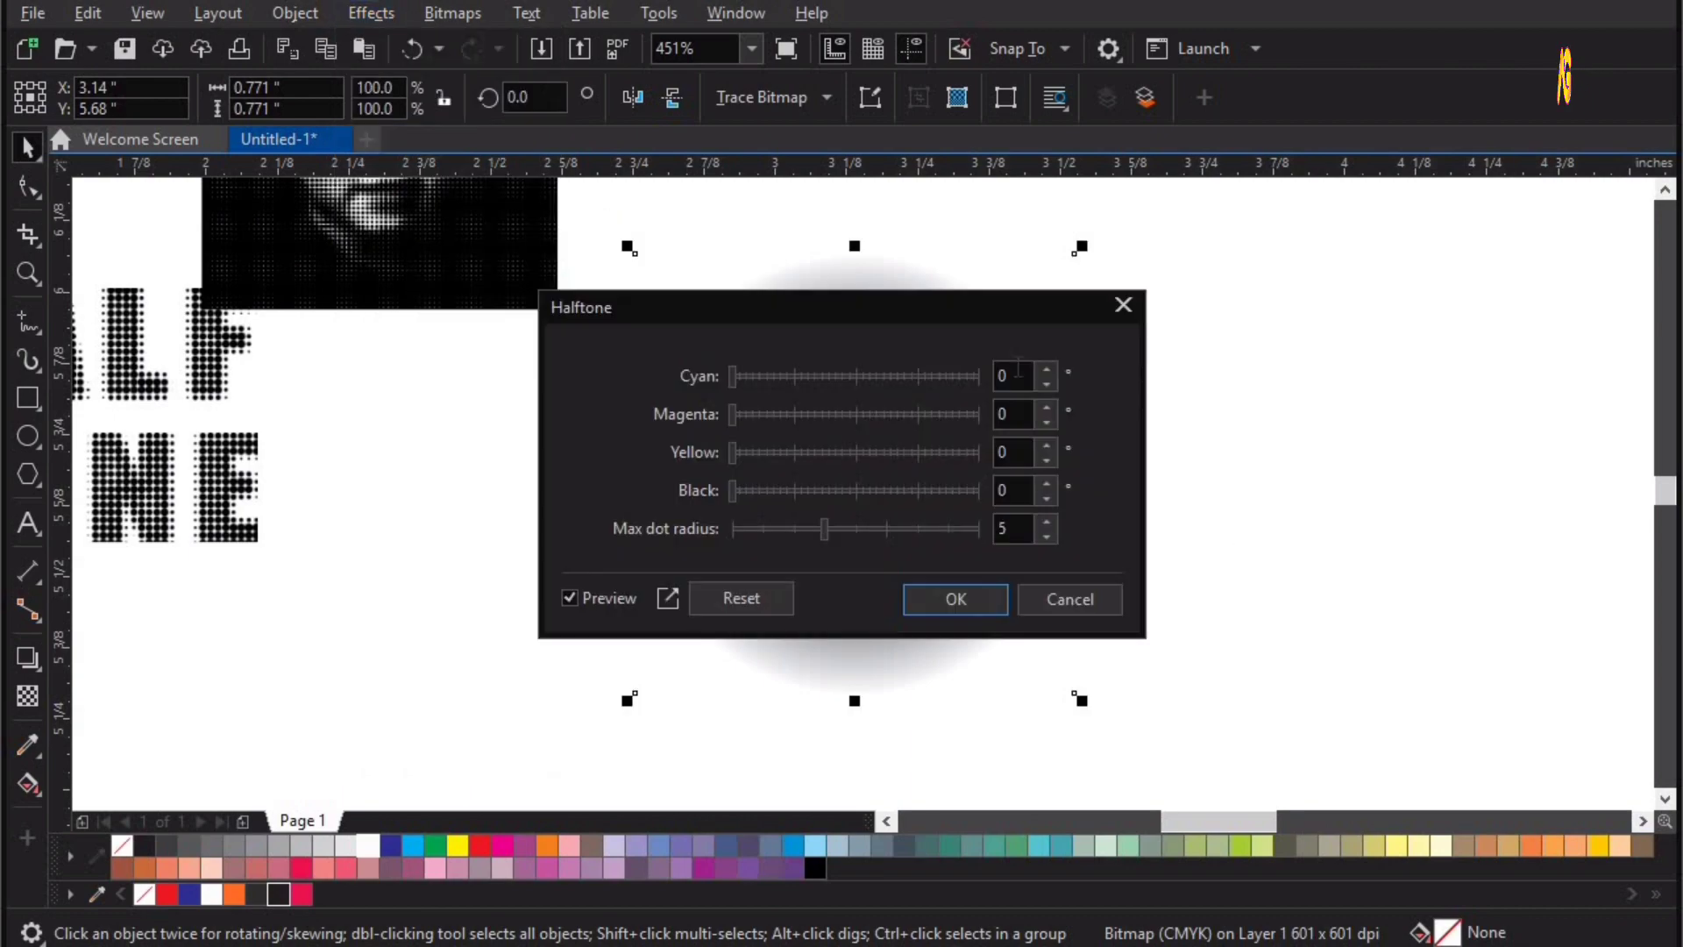
{"action": "left_click_drag", "start_coordinate": [845, 317], "coordinate": [1368, 152]}
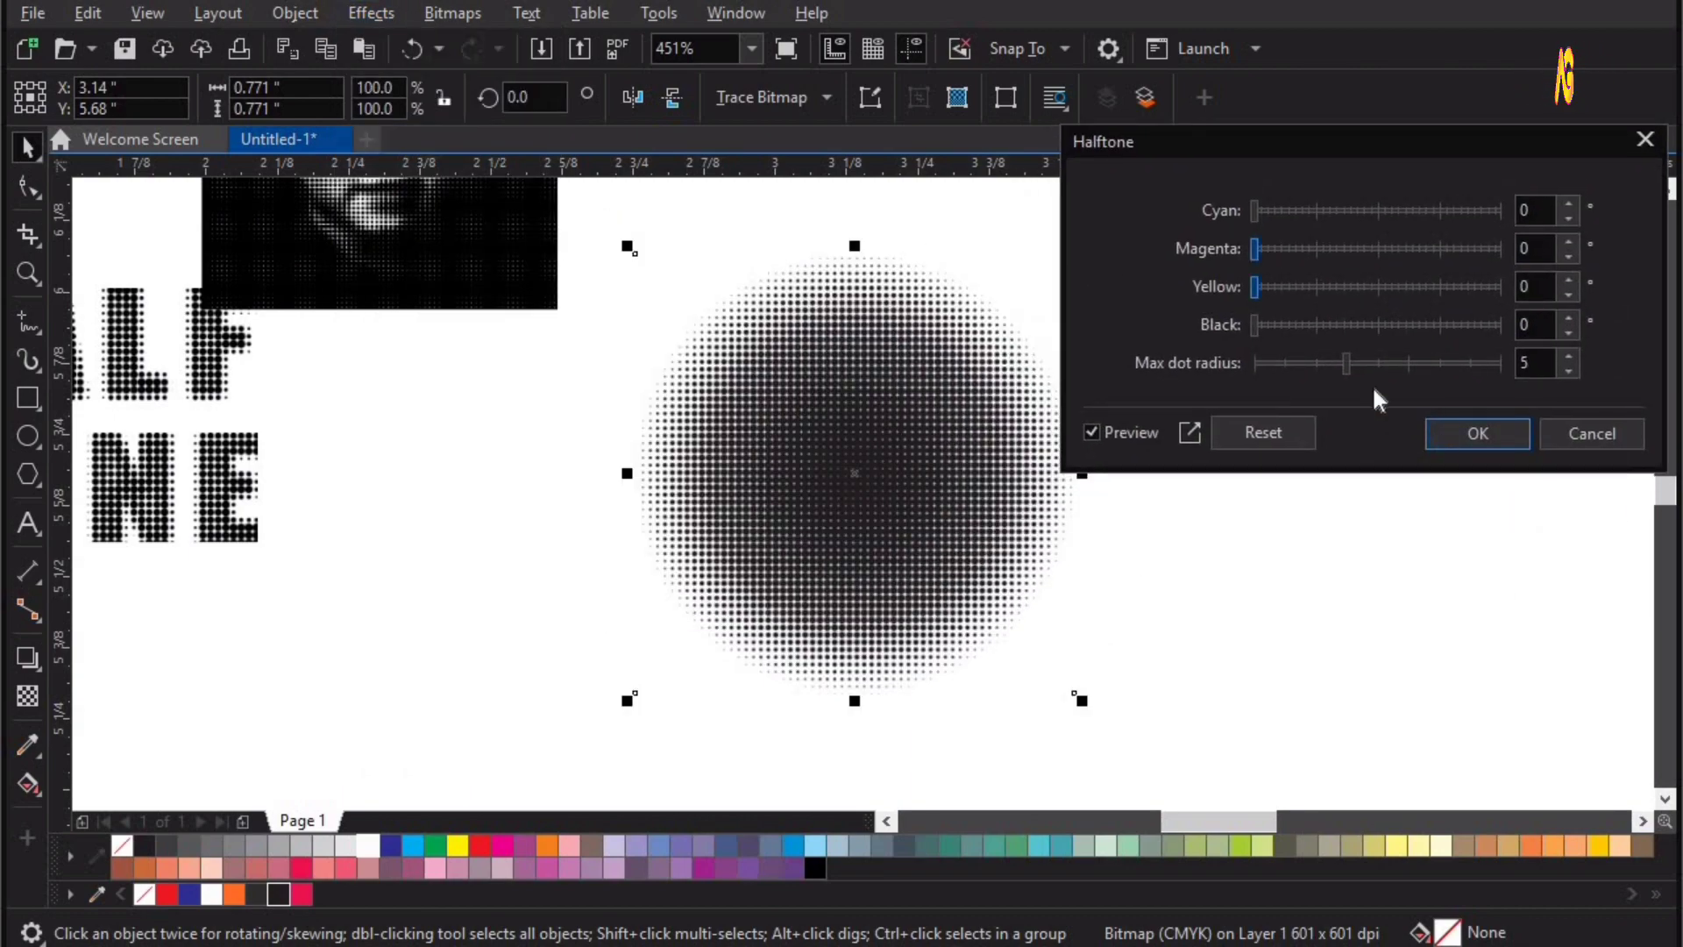
{"action": "left_click", "coordinate": [1425, 363]}
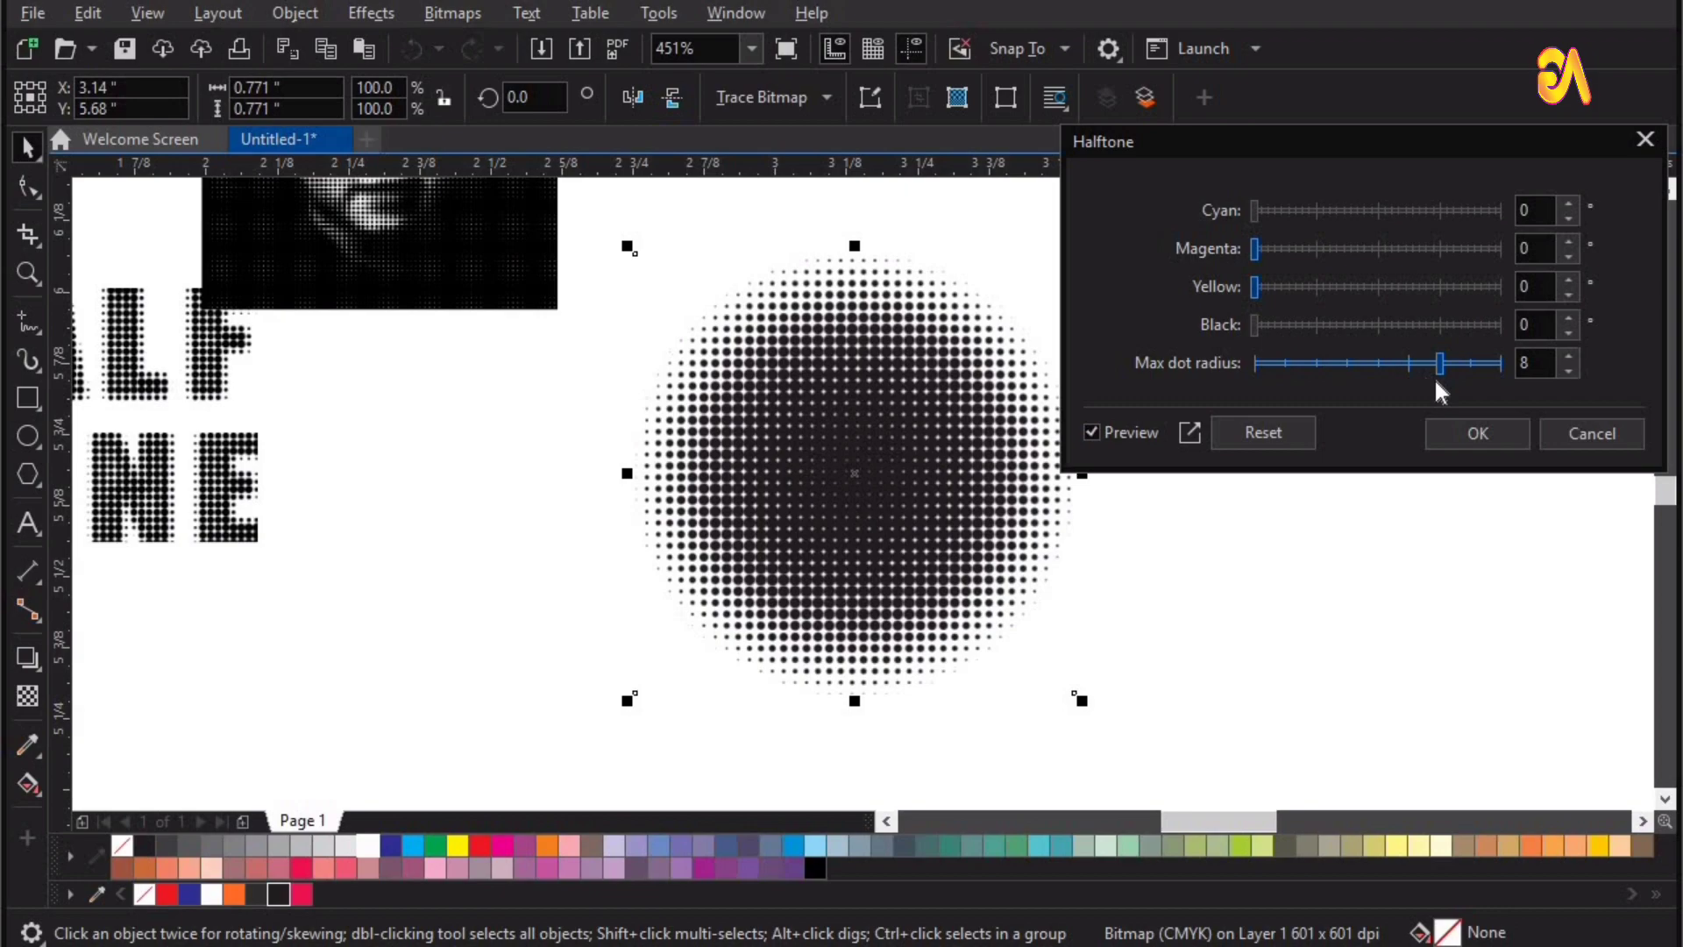
{"action": "left_click", "coordinate": [1467, 362]}
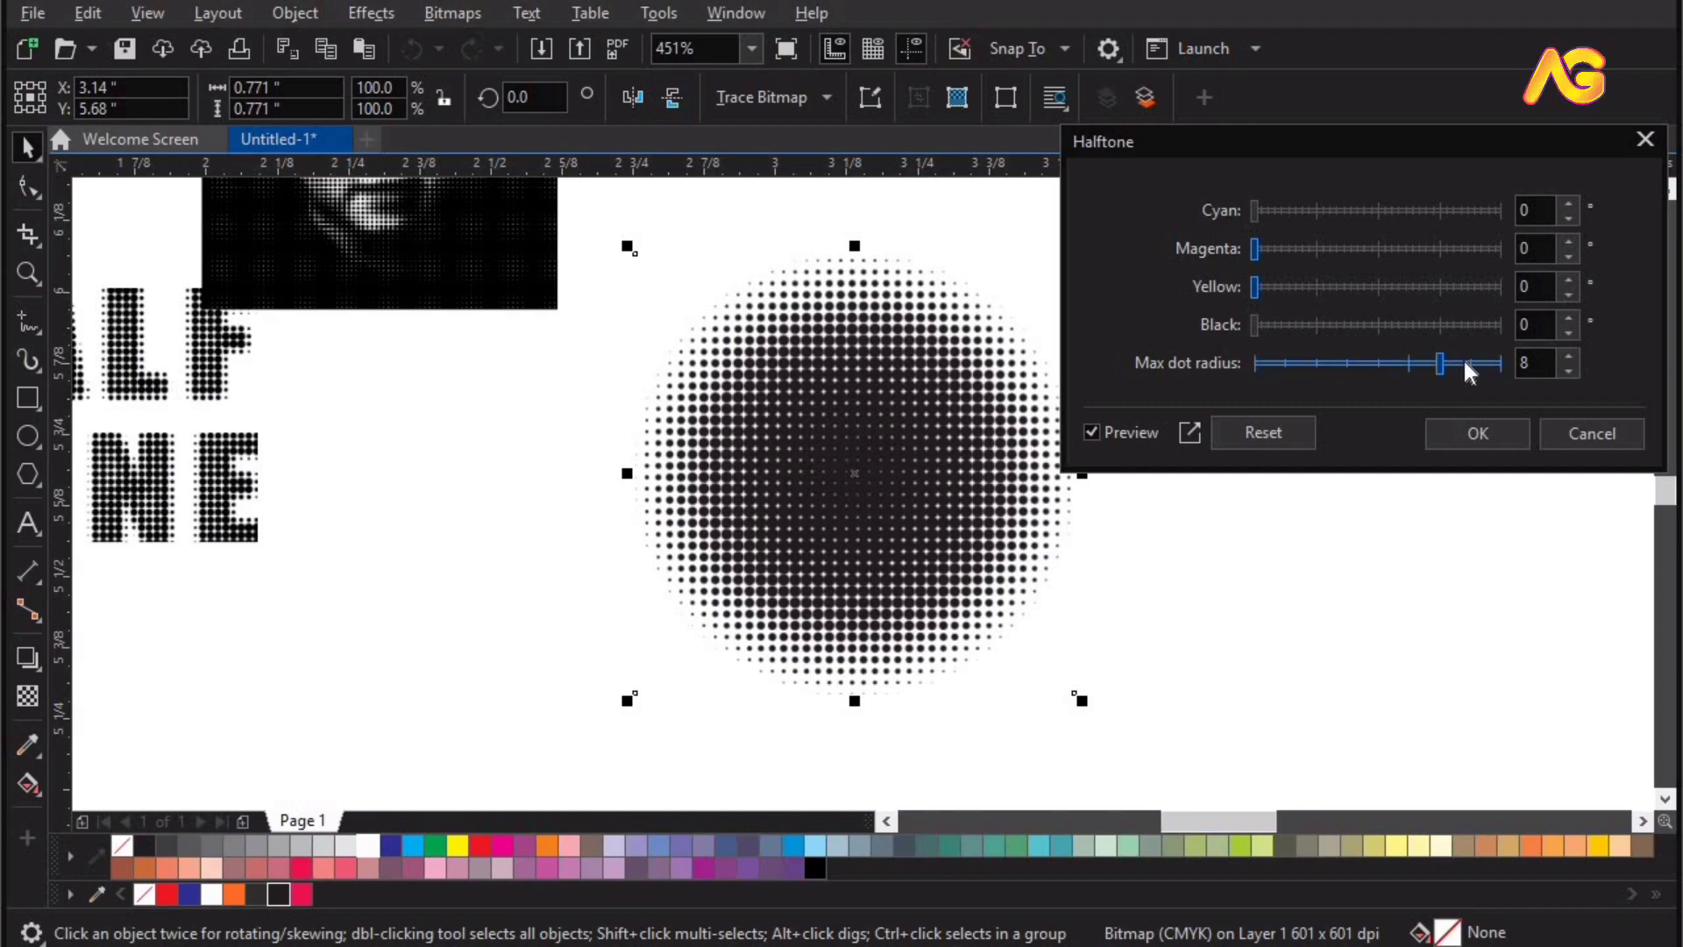
{"action": "left_click", "coordinate": [1473, 436]}
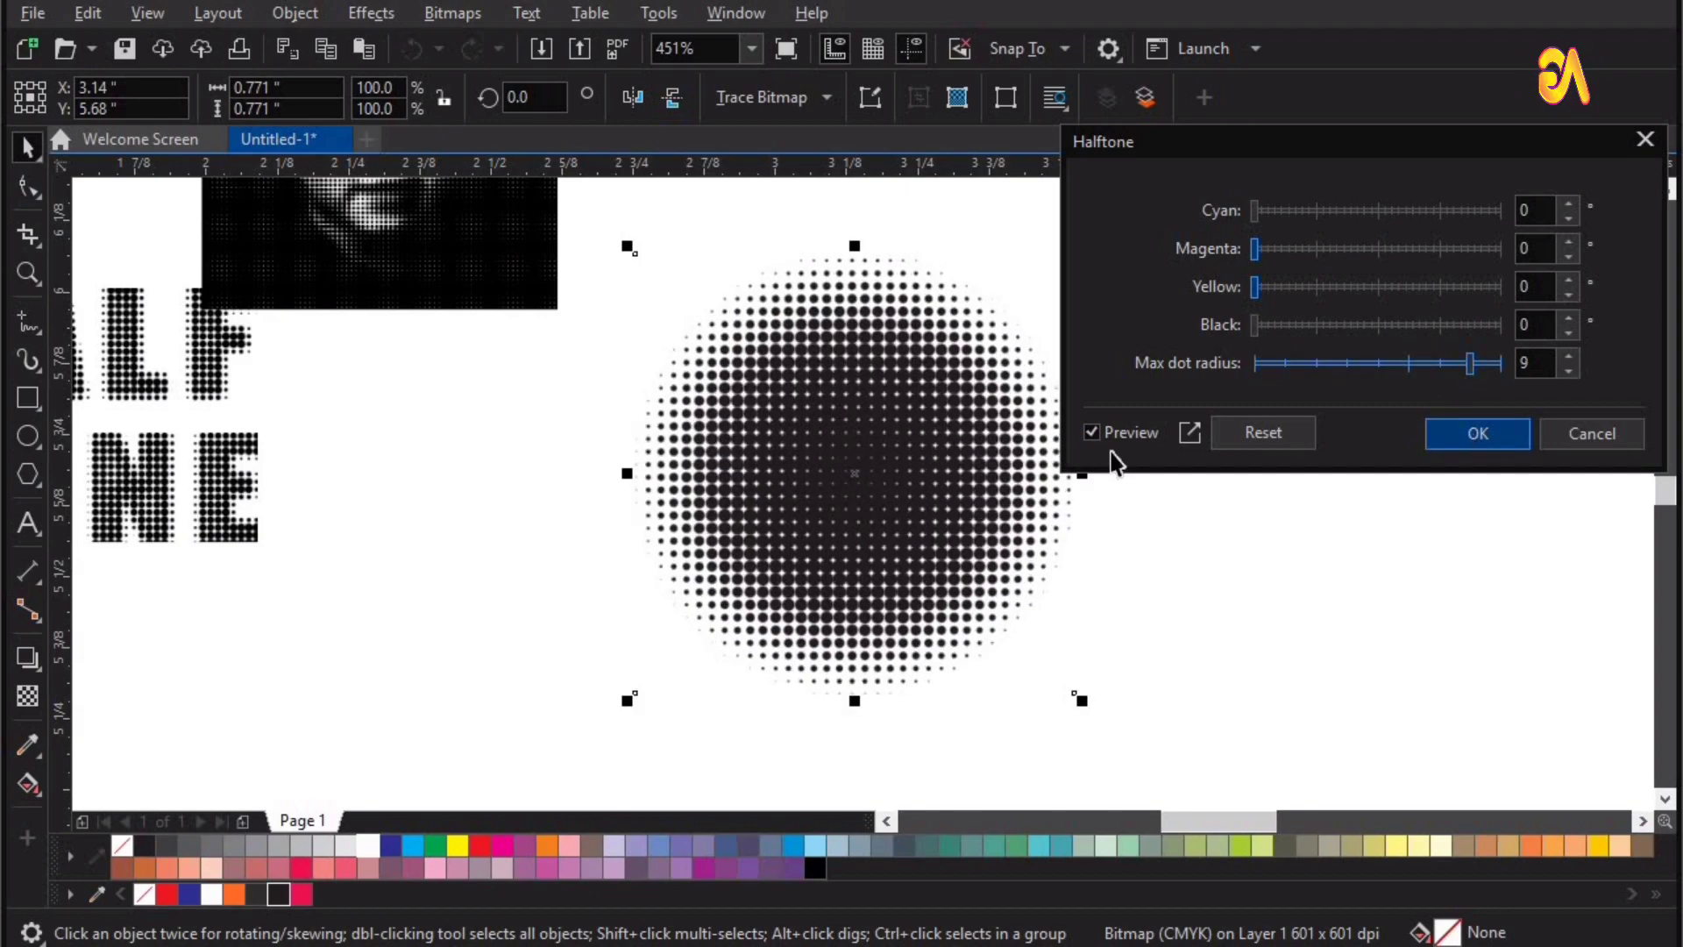
Step: Start a clockwise Swirl distortion on the halftone circle and set its additional degrees to 229
{"action": "left_click", "coordinate": [370, 15]}
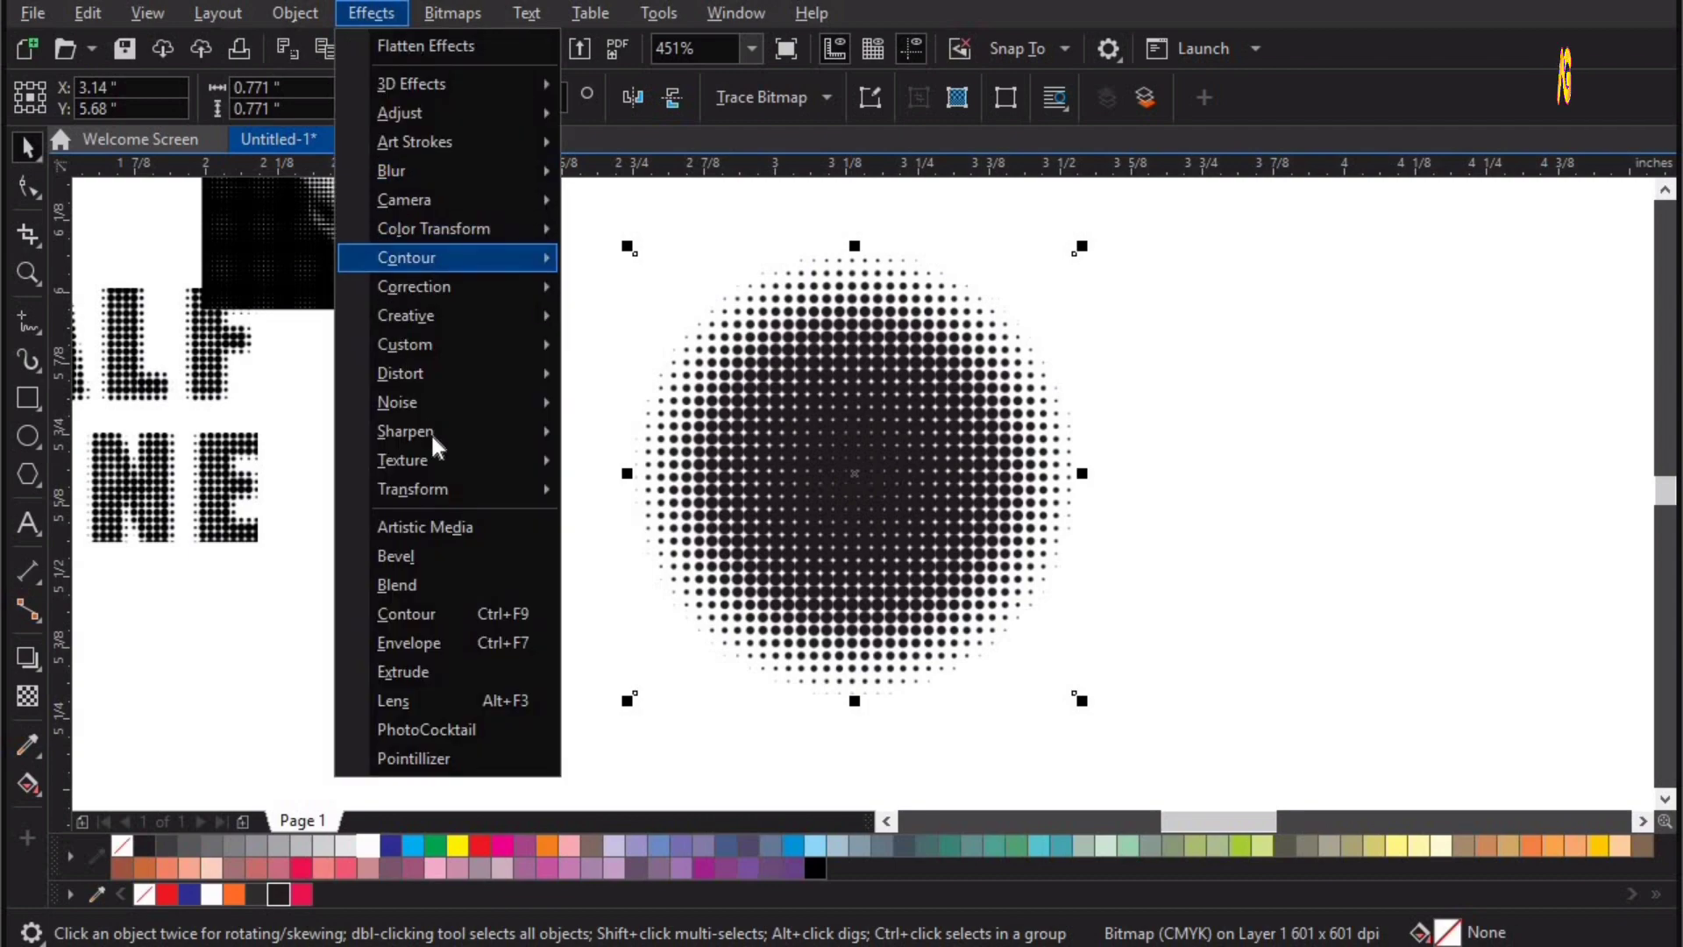
{"action": "mouse_move", "coordinate": [420, 376]}
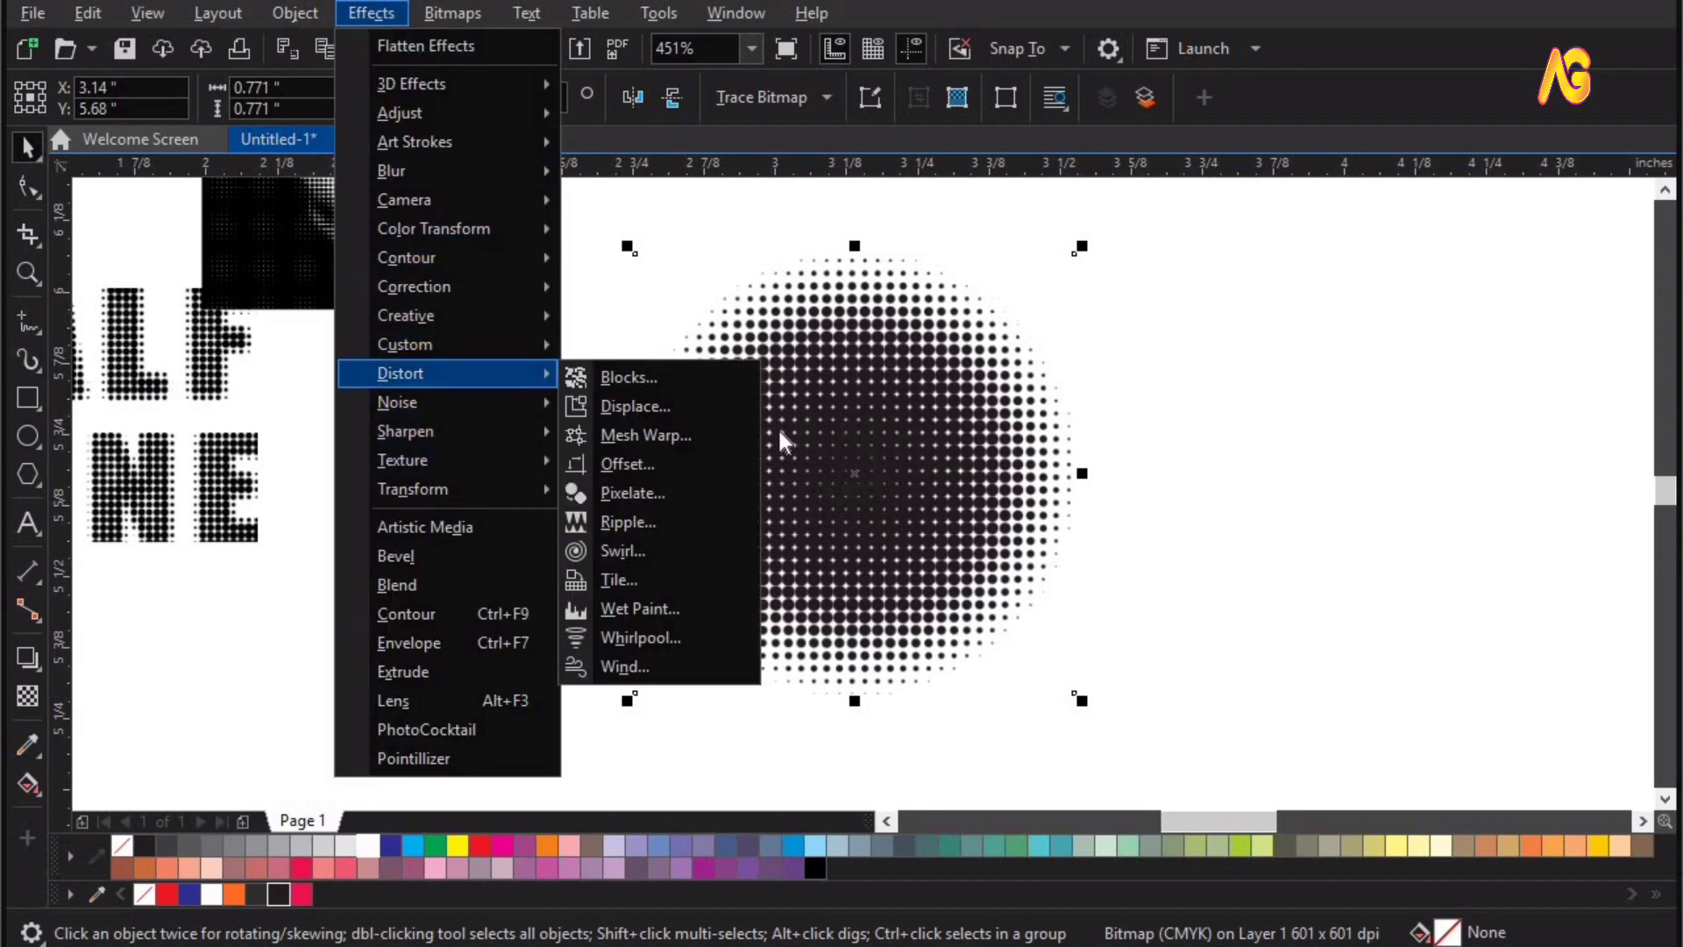
{"action": "left_click", "coordinate": [664, 554]}
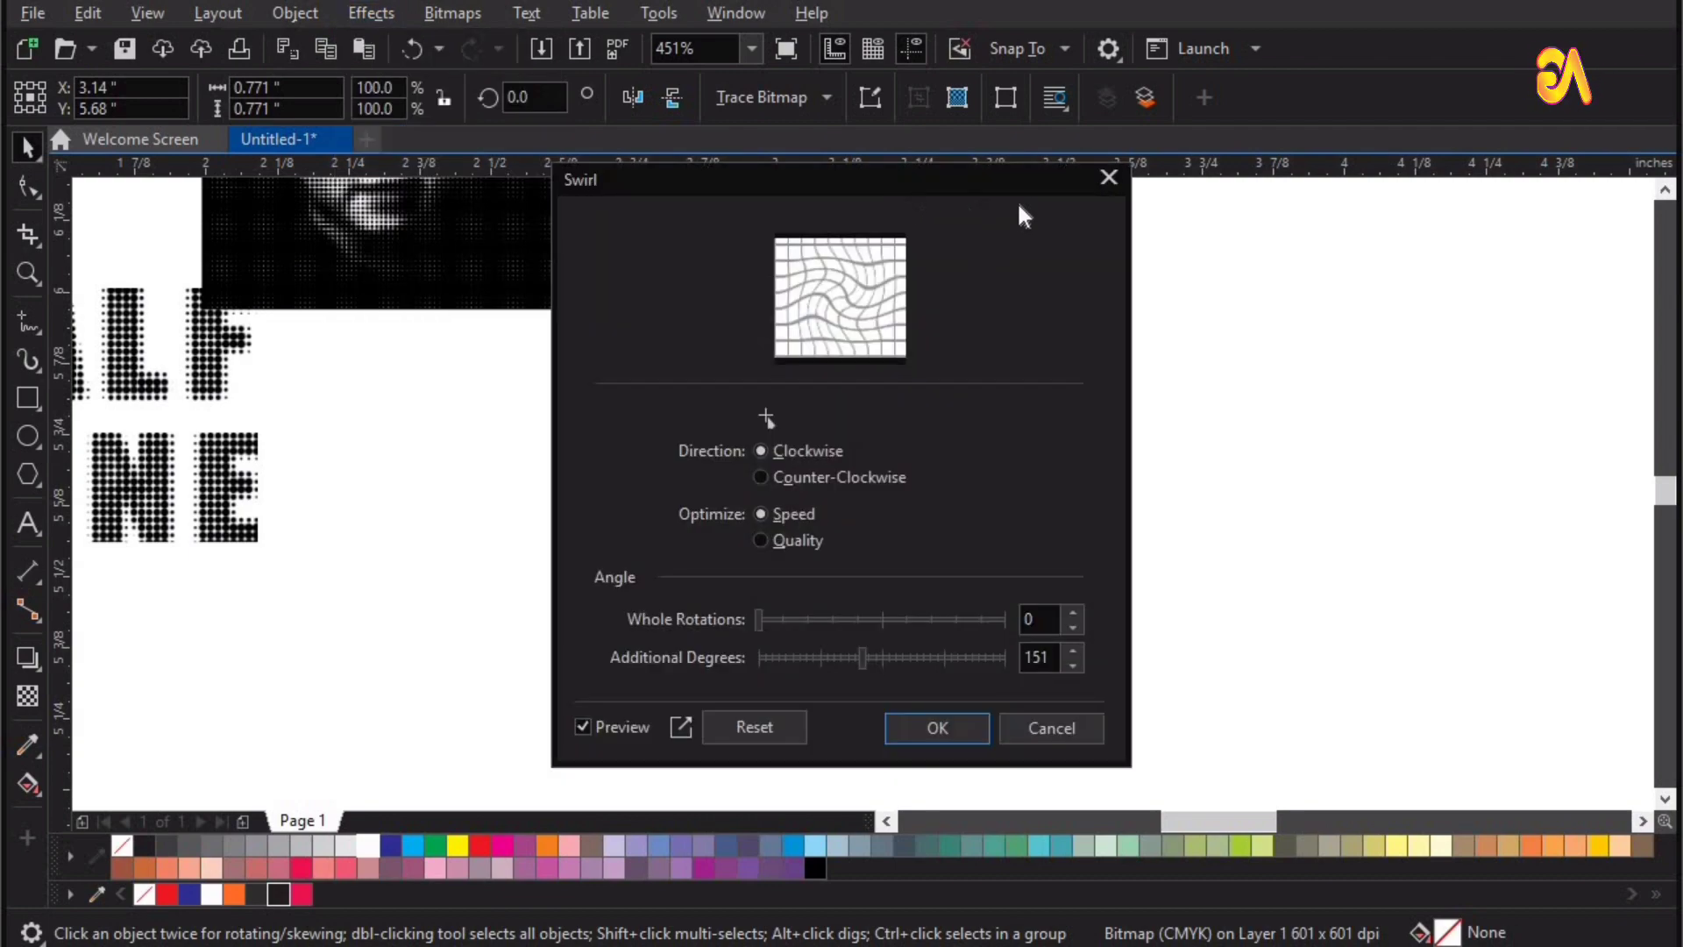
{"action": "left_click_drag", "start_coordinate": [1017, 189], "coordinate": [1580, 163]}
{"action": "left_click_drag", "start_coordinate": [910, 497], "coordinate": [752, 511]}
{"action": "left_click", "coordinate": [1458, 633]}
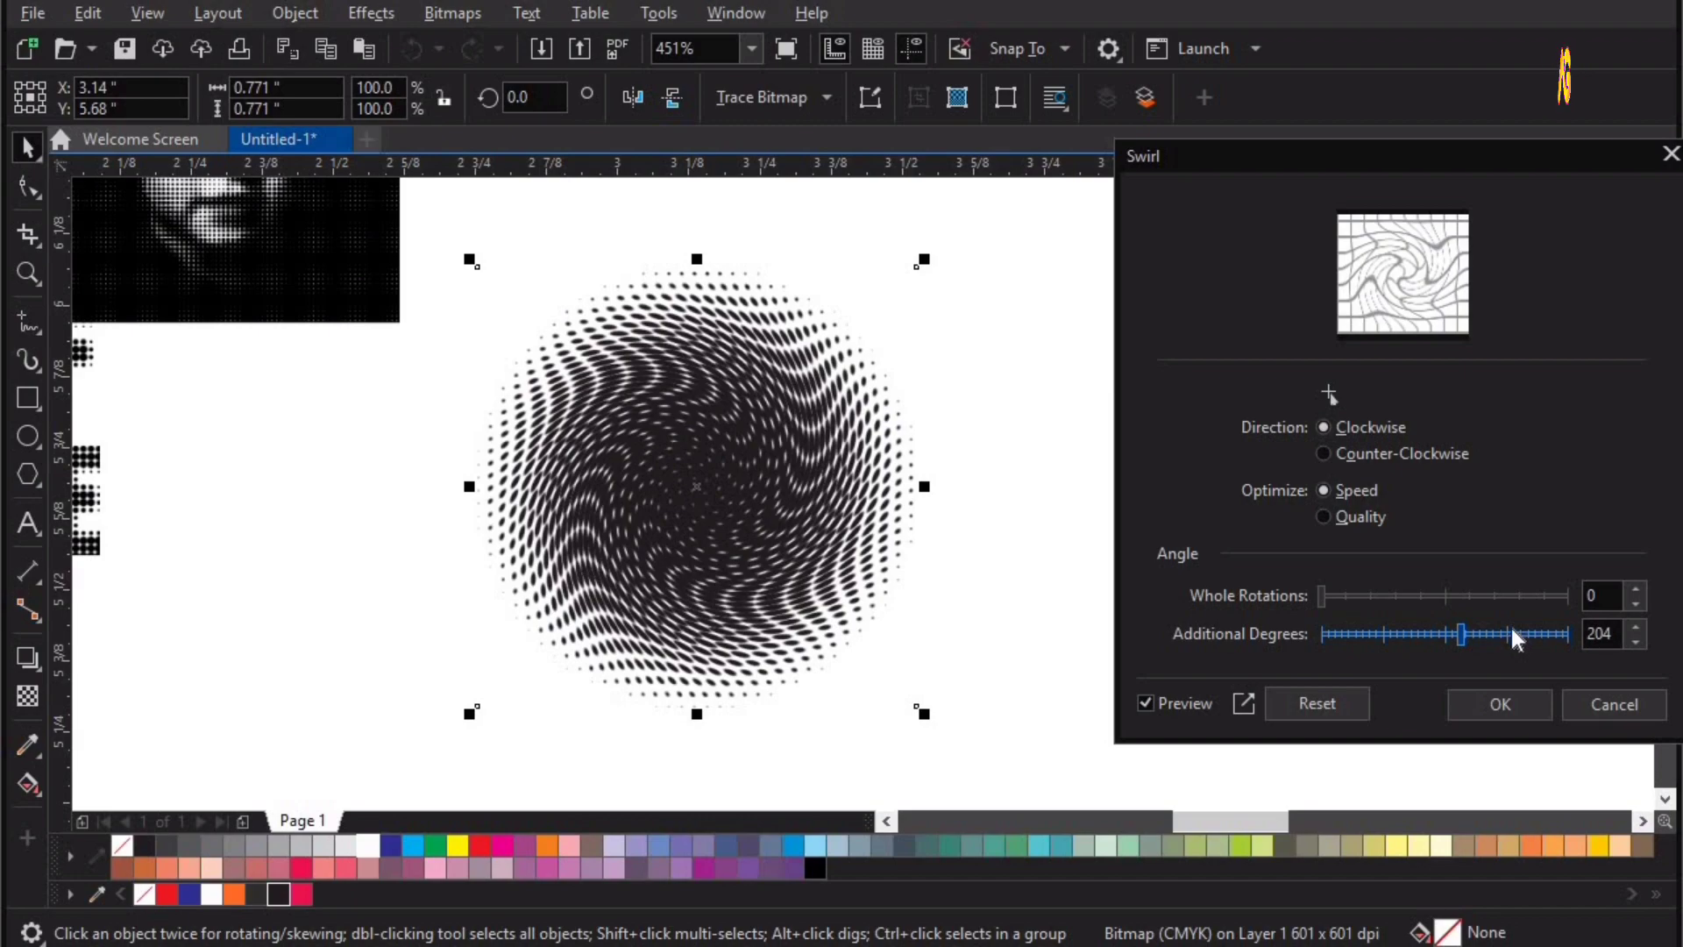
{"action": "left_click", "coordinate": [1512, 633]}
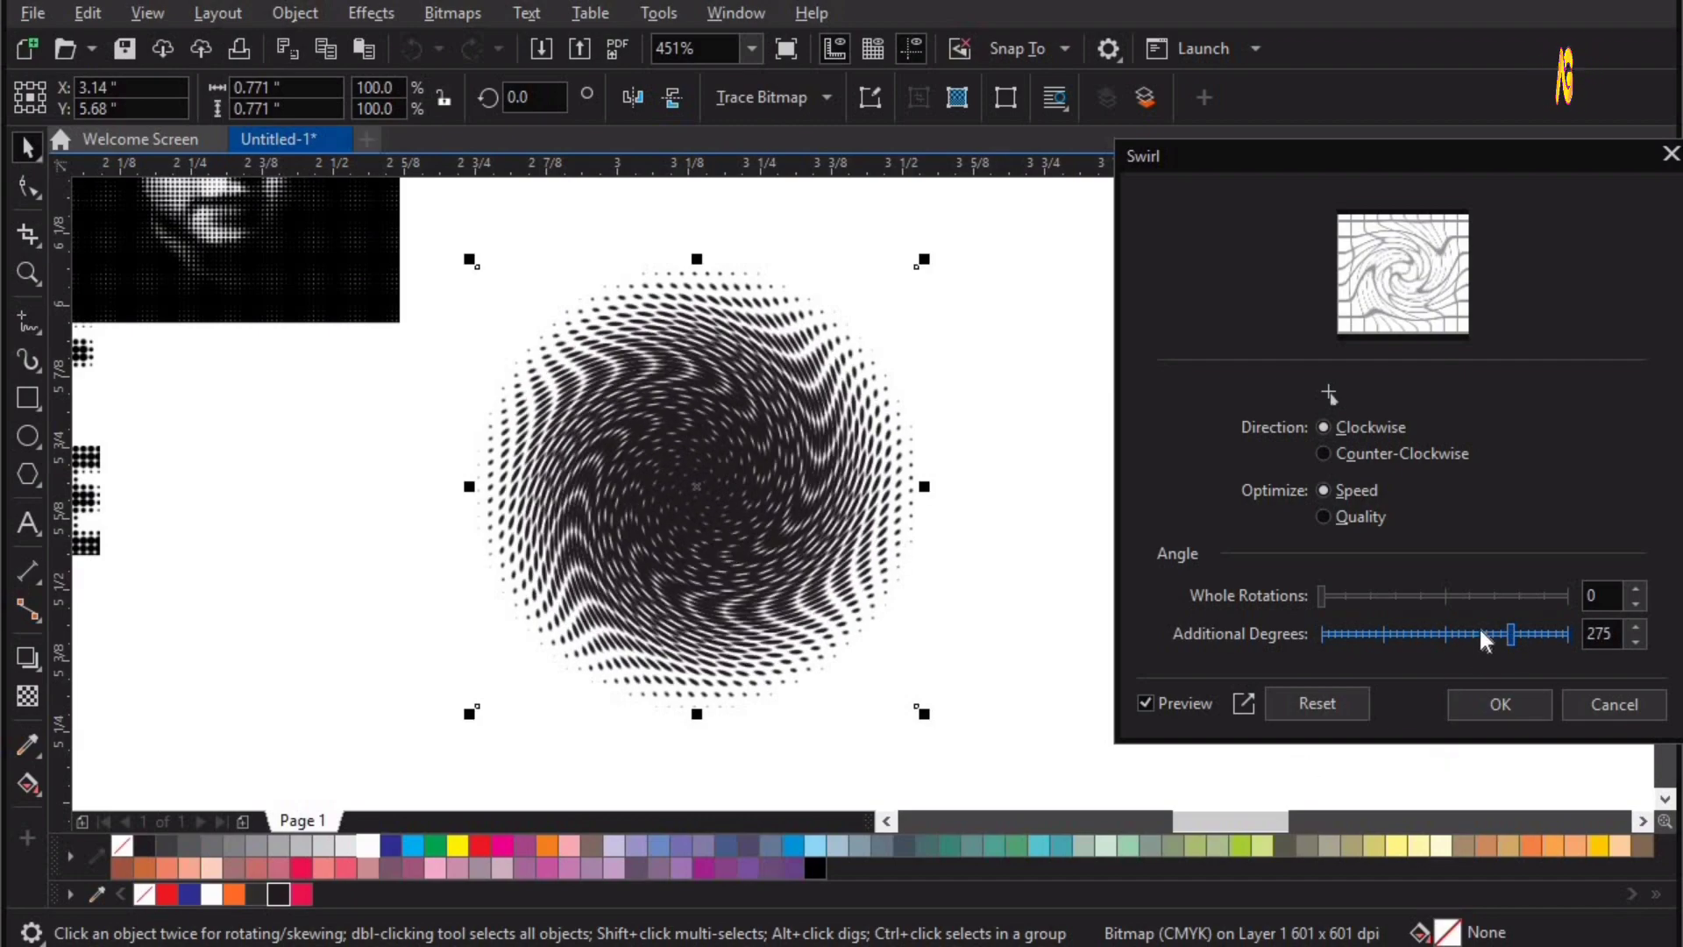
{"action": "left_click", "coordinate": [1480, 633]}
Step: Test the Swirl at other rotations and angles, and apply it clockwise with 0 whole rotations and 178 additional degrees
{"action": "left_click", "coordinate": [1365, 595]}
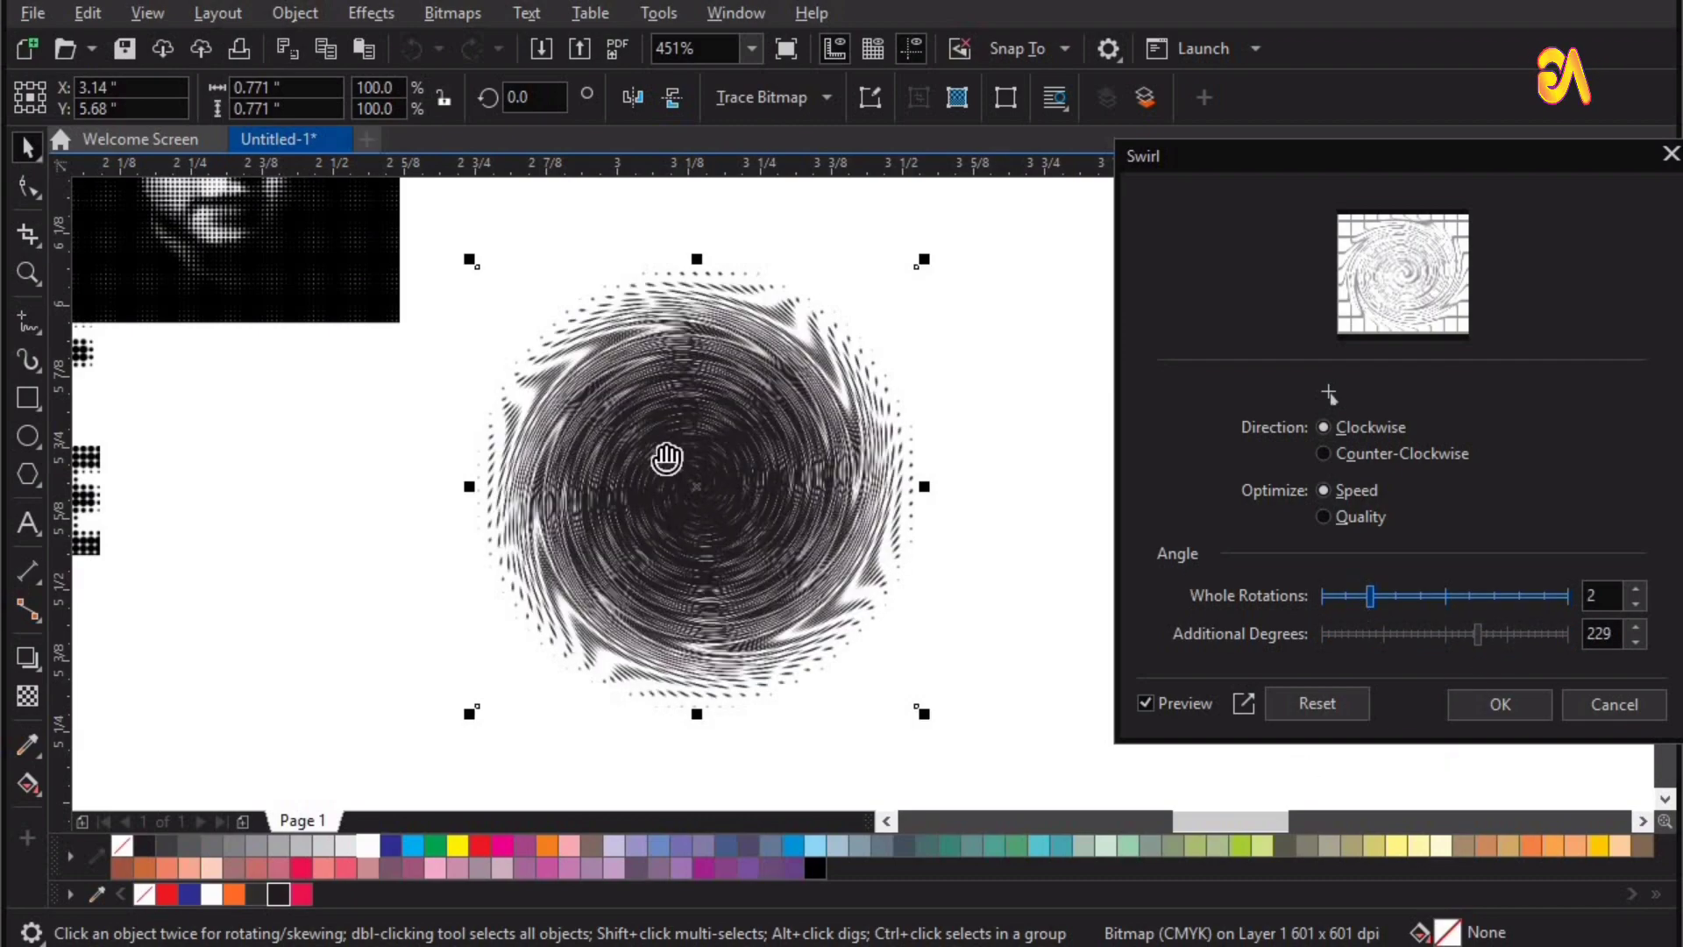
{"action": "left_click", "coordinate": [1322, 597]}
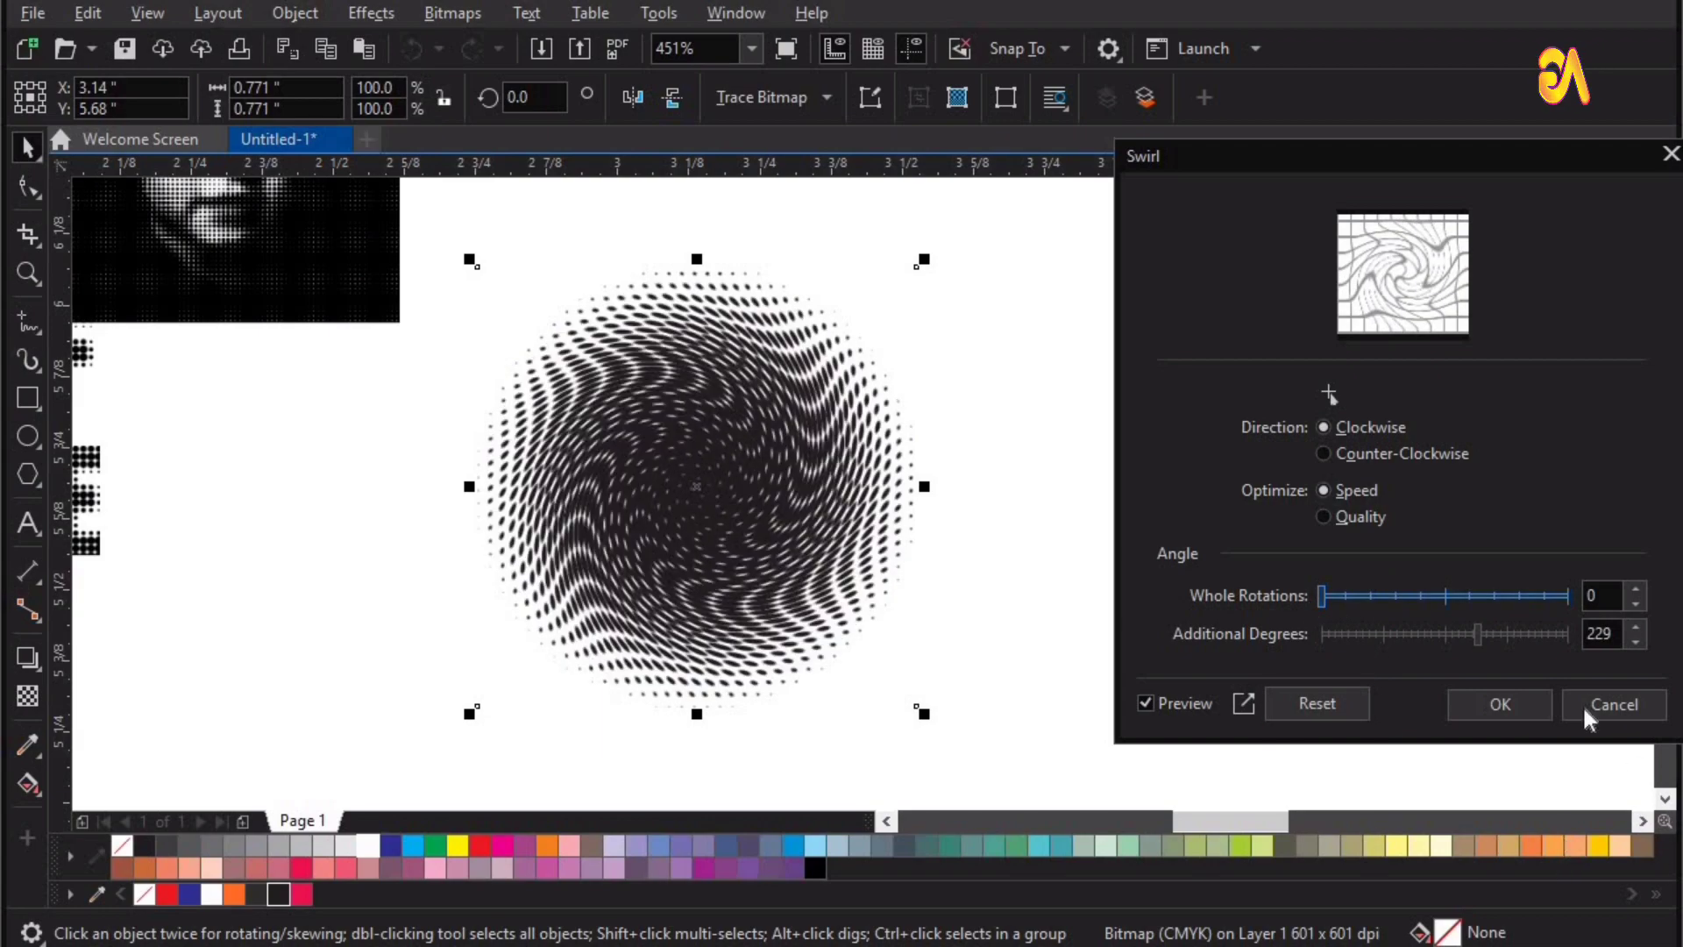
{"action": "left_click", "coordinate": [1451, 634]}
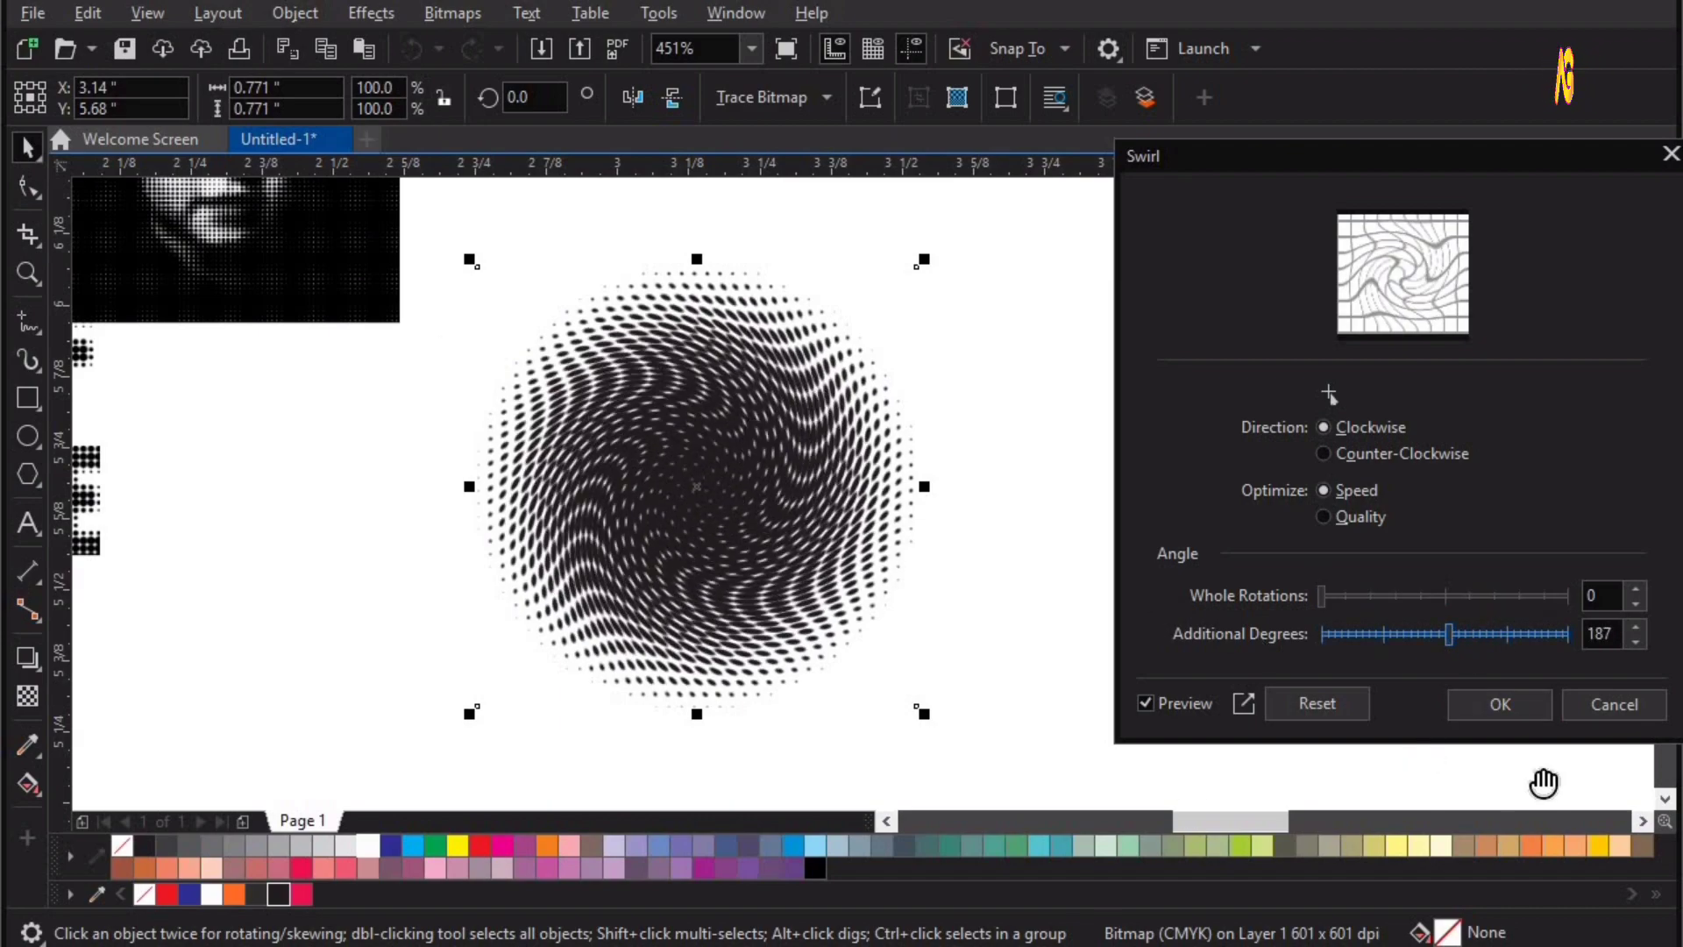
{"action": "left_click", "coordinate": [1559, 634]}
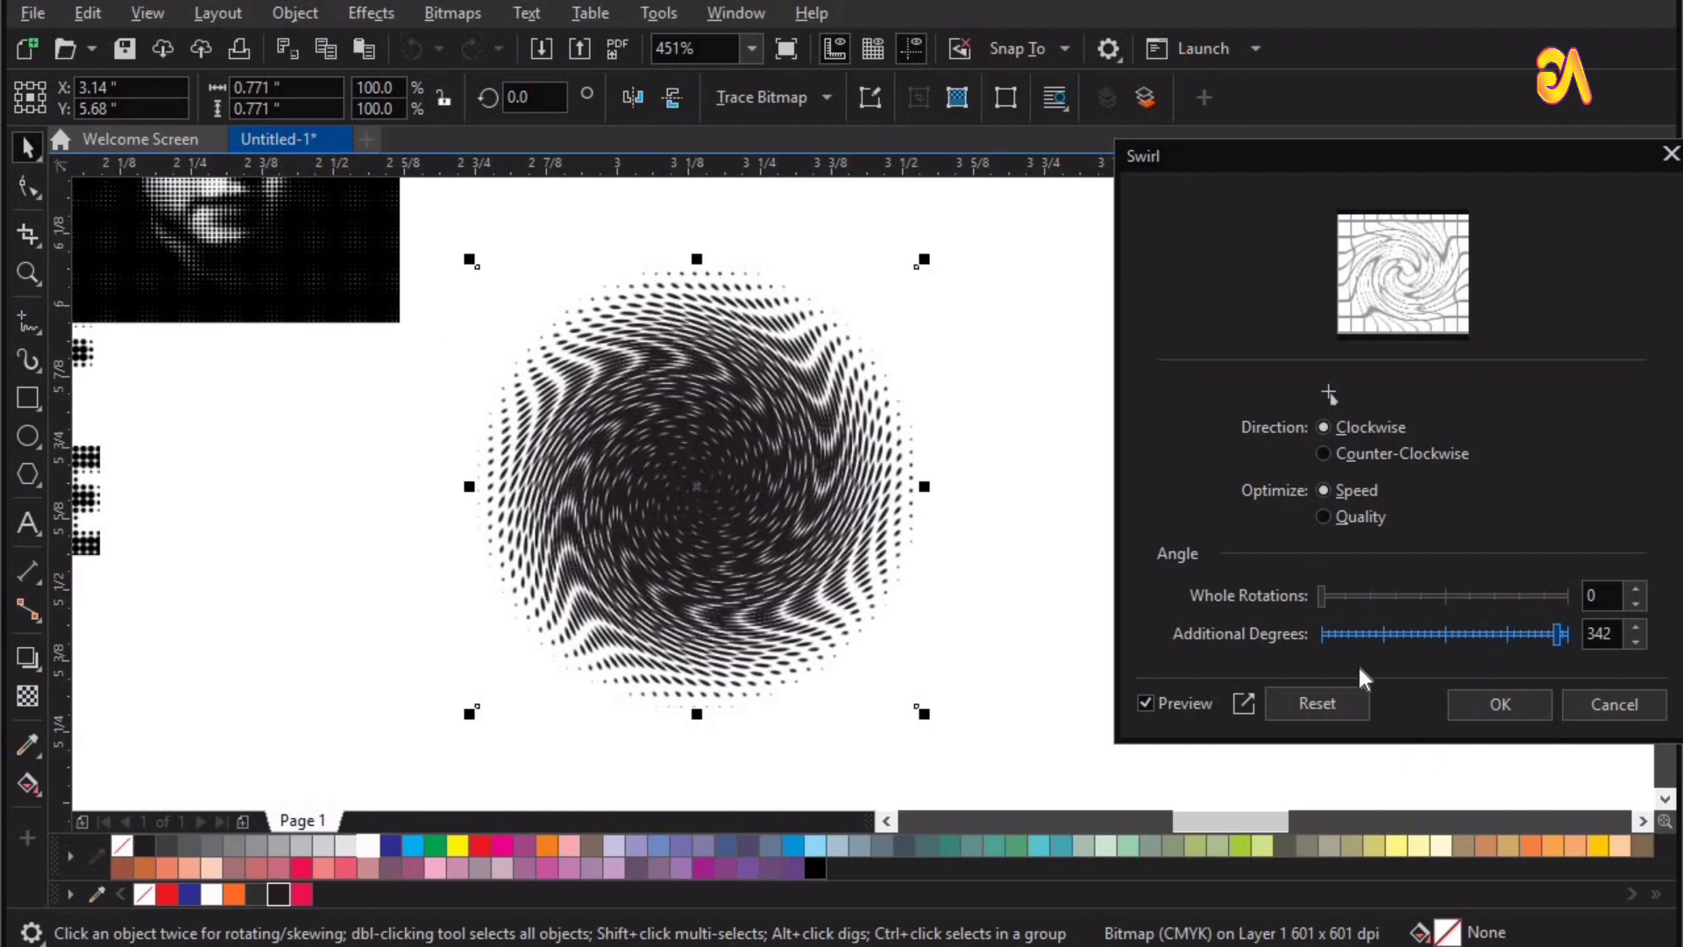
{"action": "left_click", "coordinate": [1463, 635]}
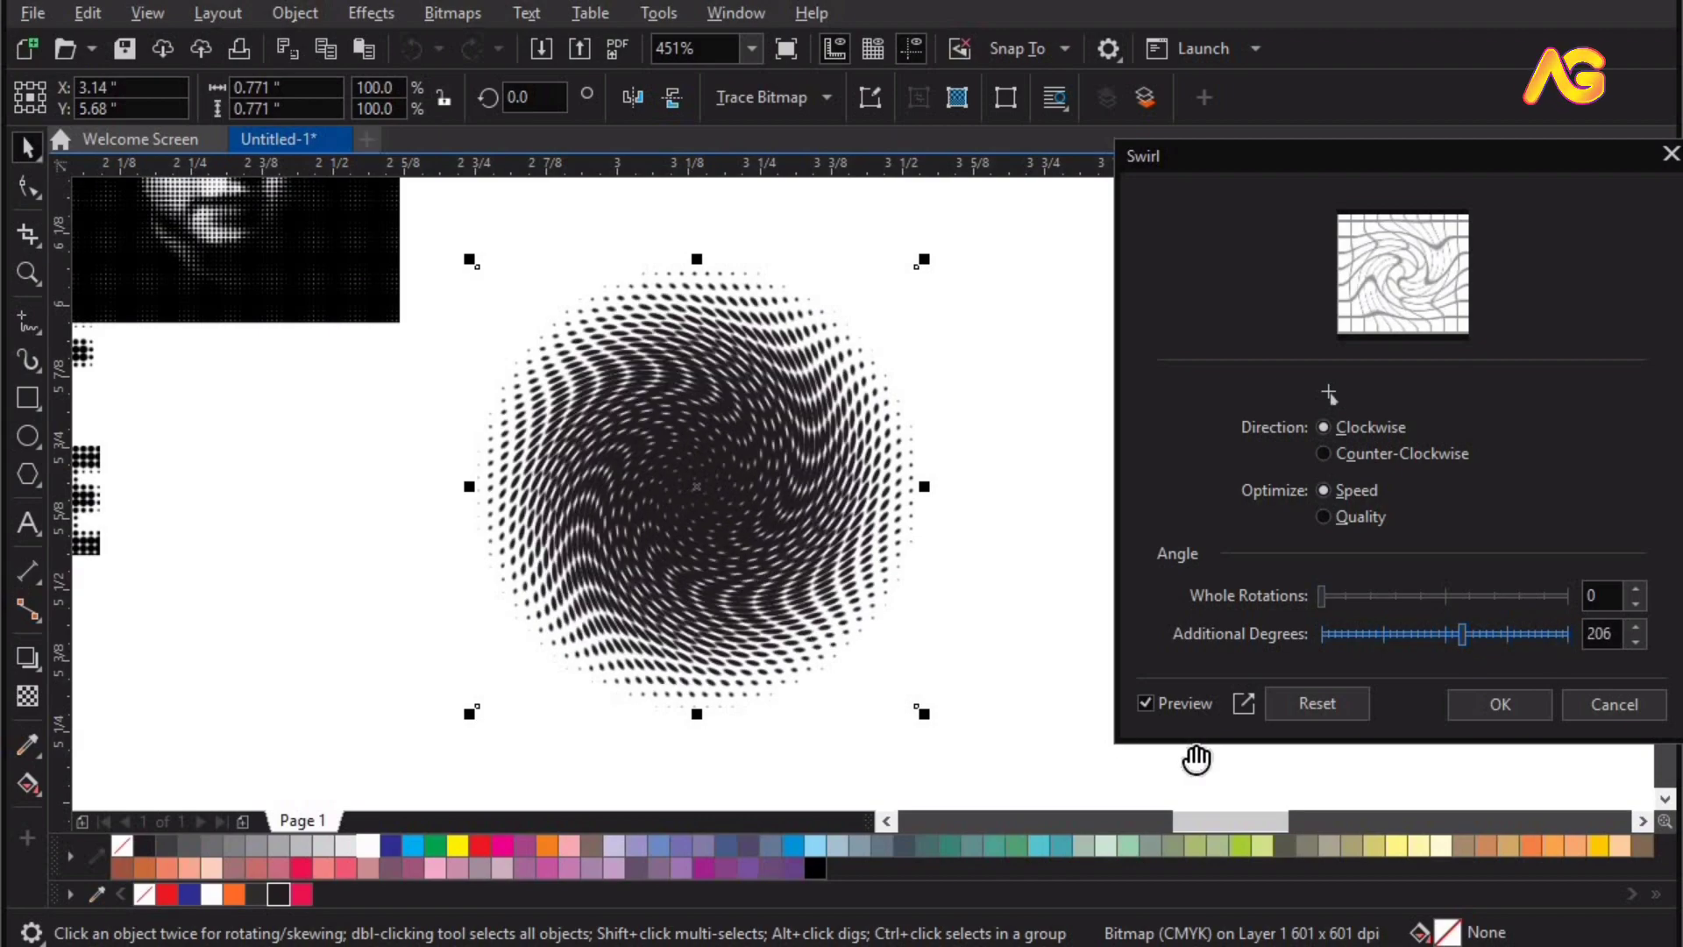
{"action": "left_click", "coordinate": [1445, 631]}
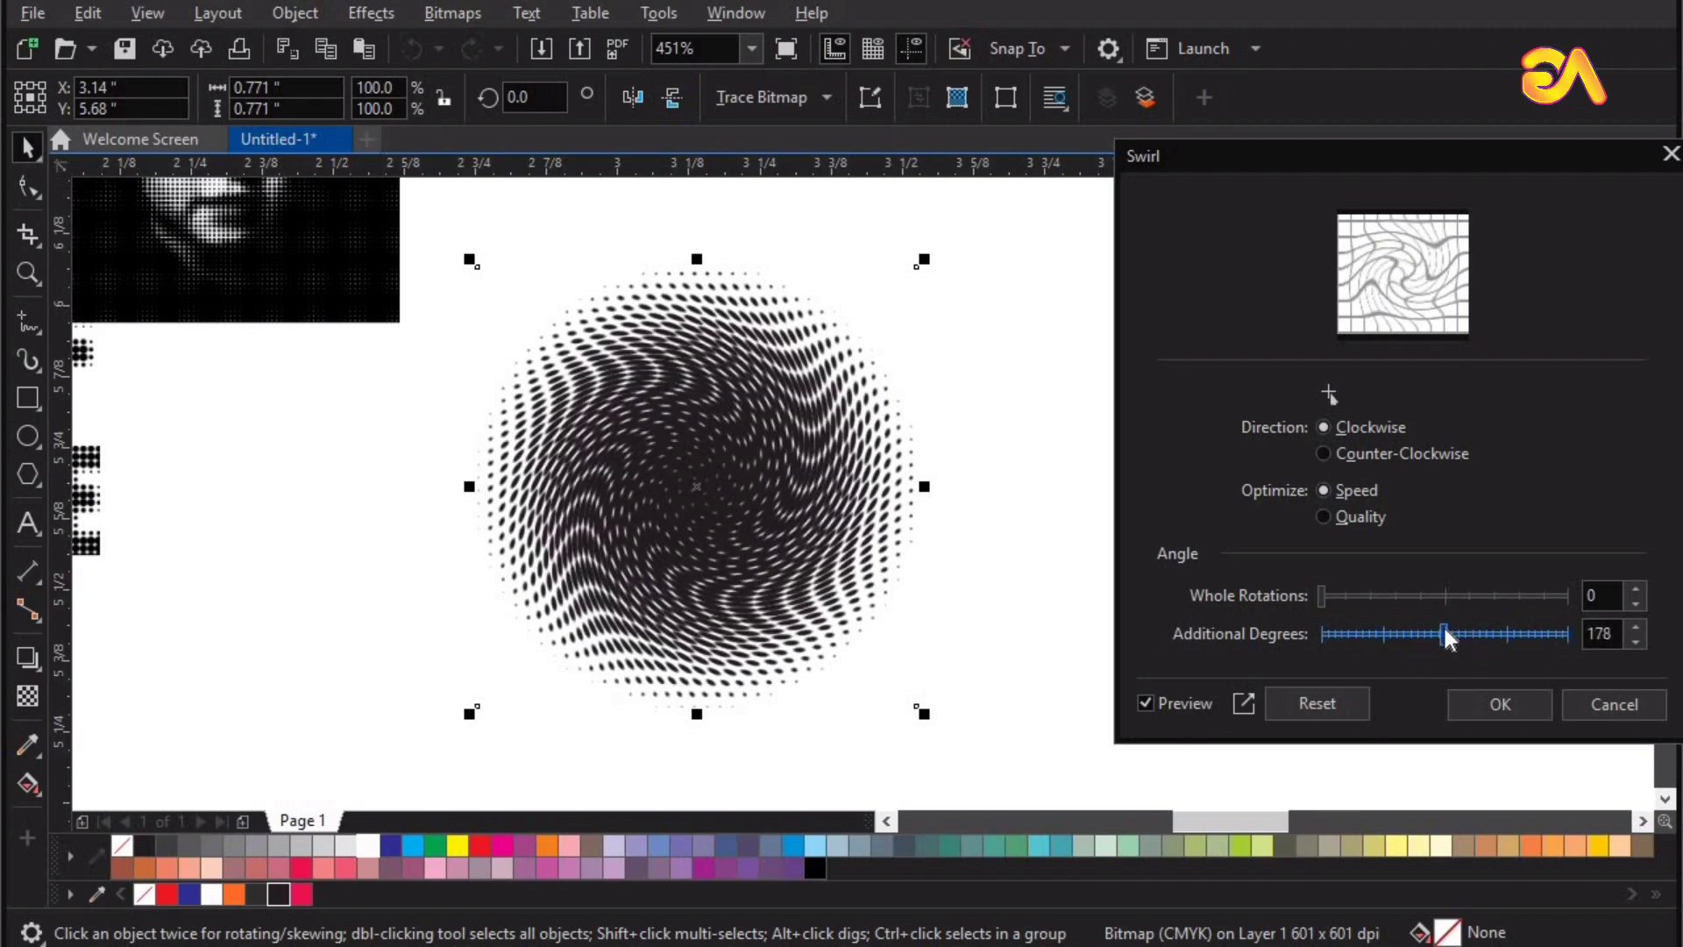
{"action": "left_click", "coordinate": [1513, 696]}
Step: Arrange the halftone pieces in a row with the swirled circle first, the HALF TONE text in the middle and the portrait last
{"action": "left_click_drag", "start_coordinate": [640, 500], "coordinate": [1204, 438]}
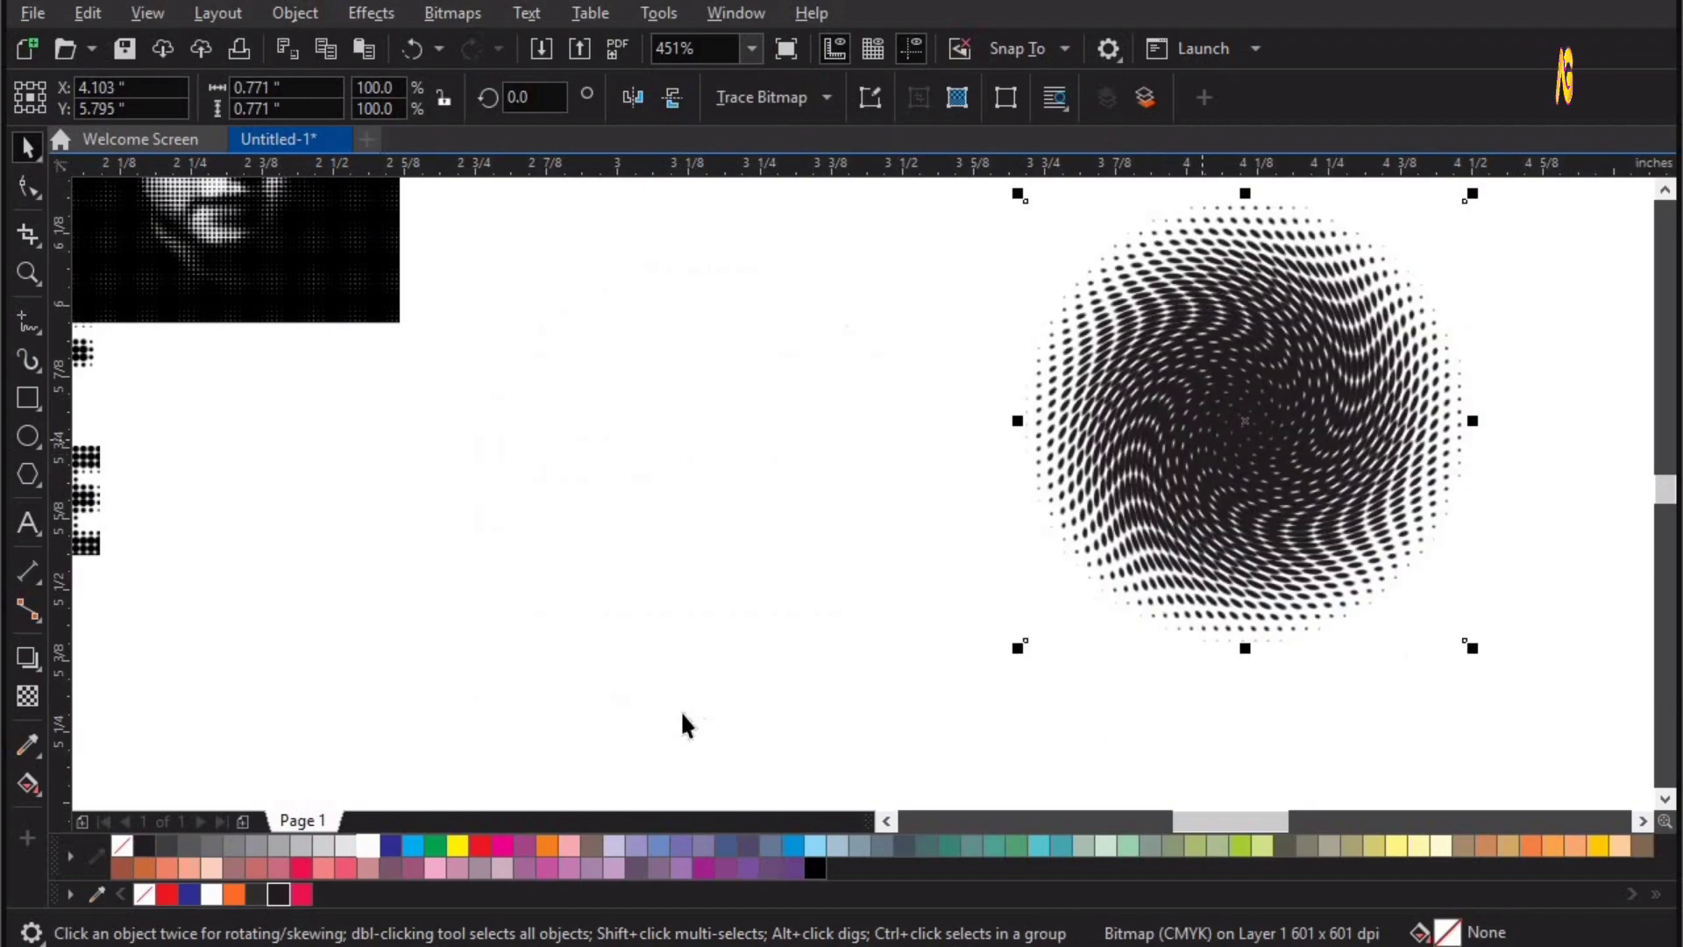
{"action": "key", "text": "F4"}
{"action": "left_click_drag", "start_coordinate": [459, 422], "coordinate": [998, 623]}
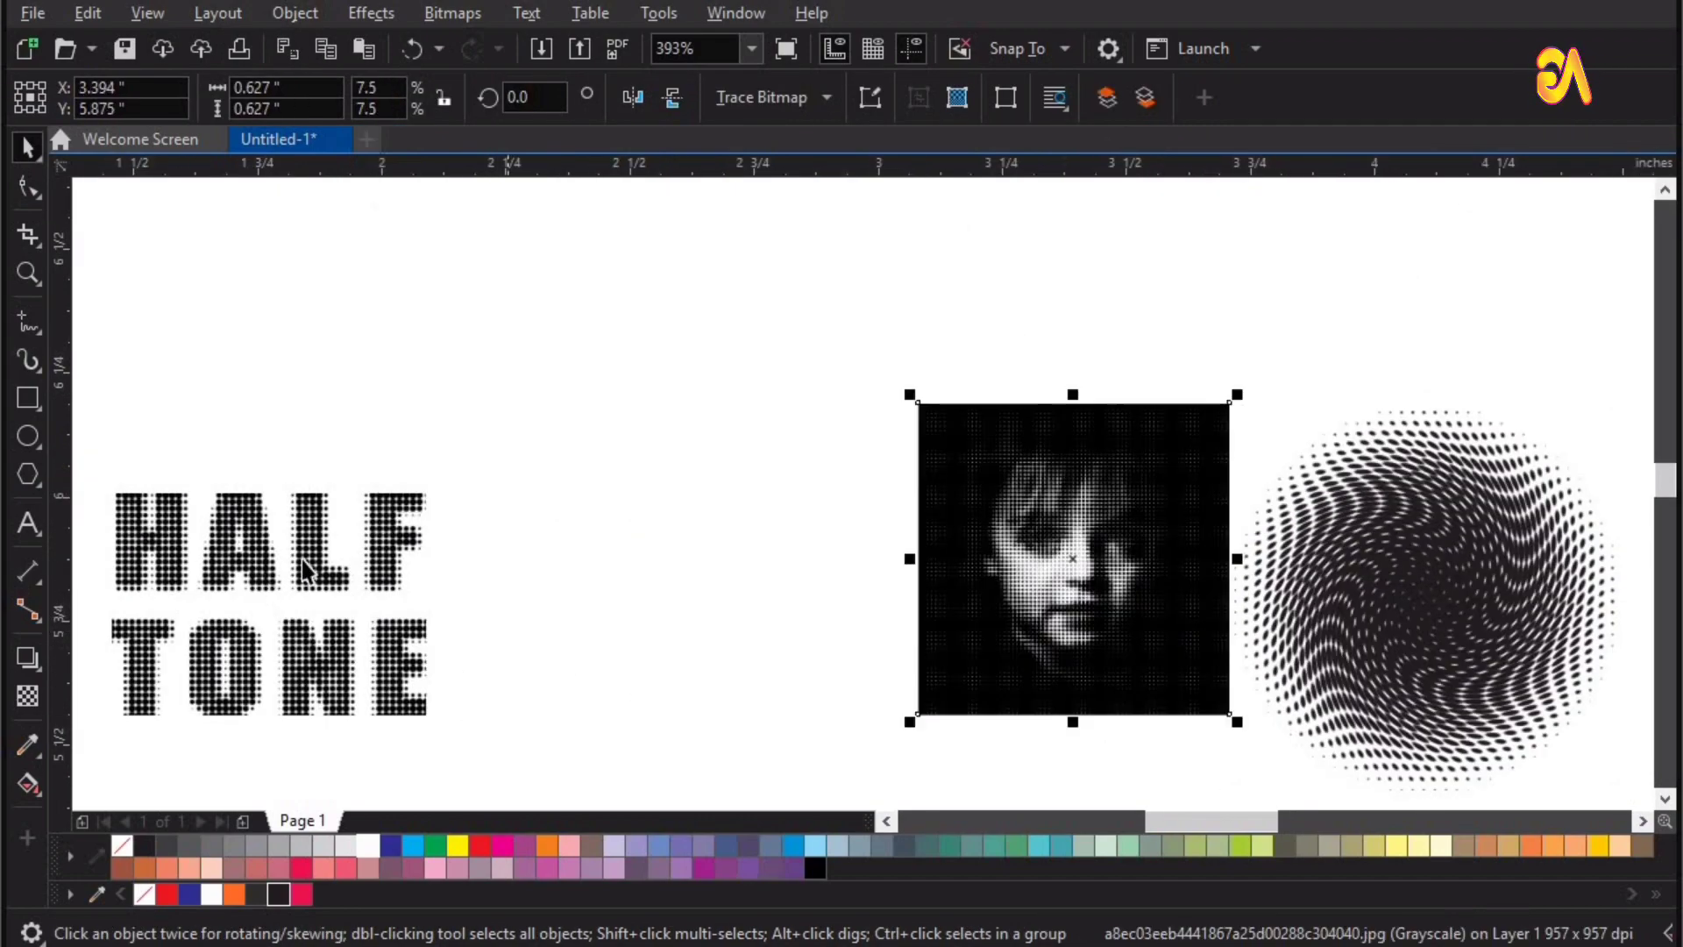
{"action": "left_click_drag", "start_coordinate": [303, 563], "coordinate": [736, 509]}
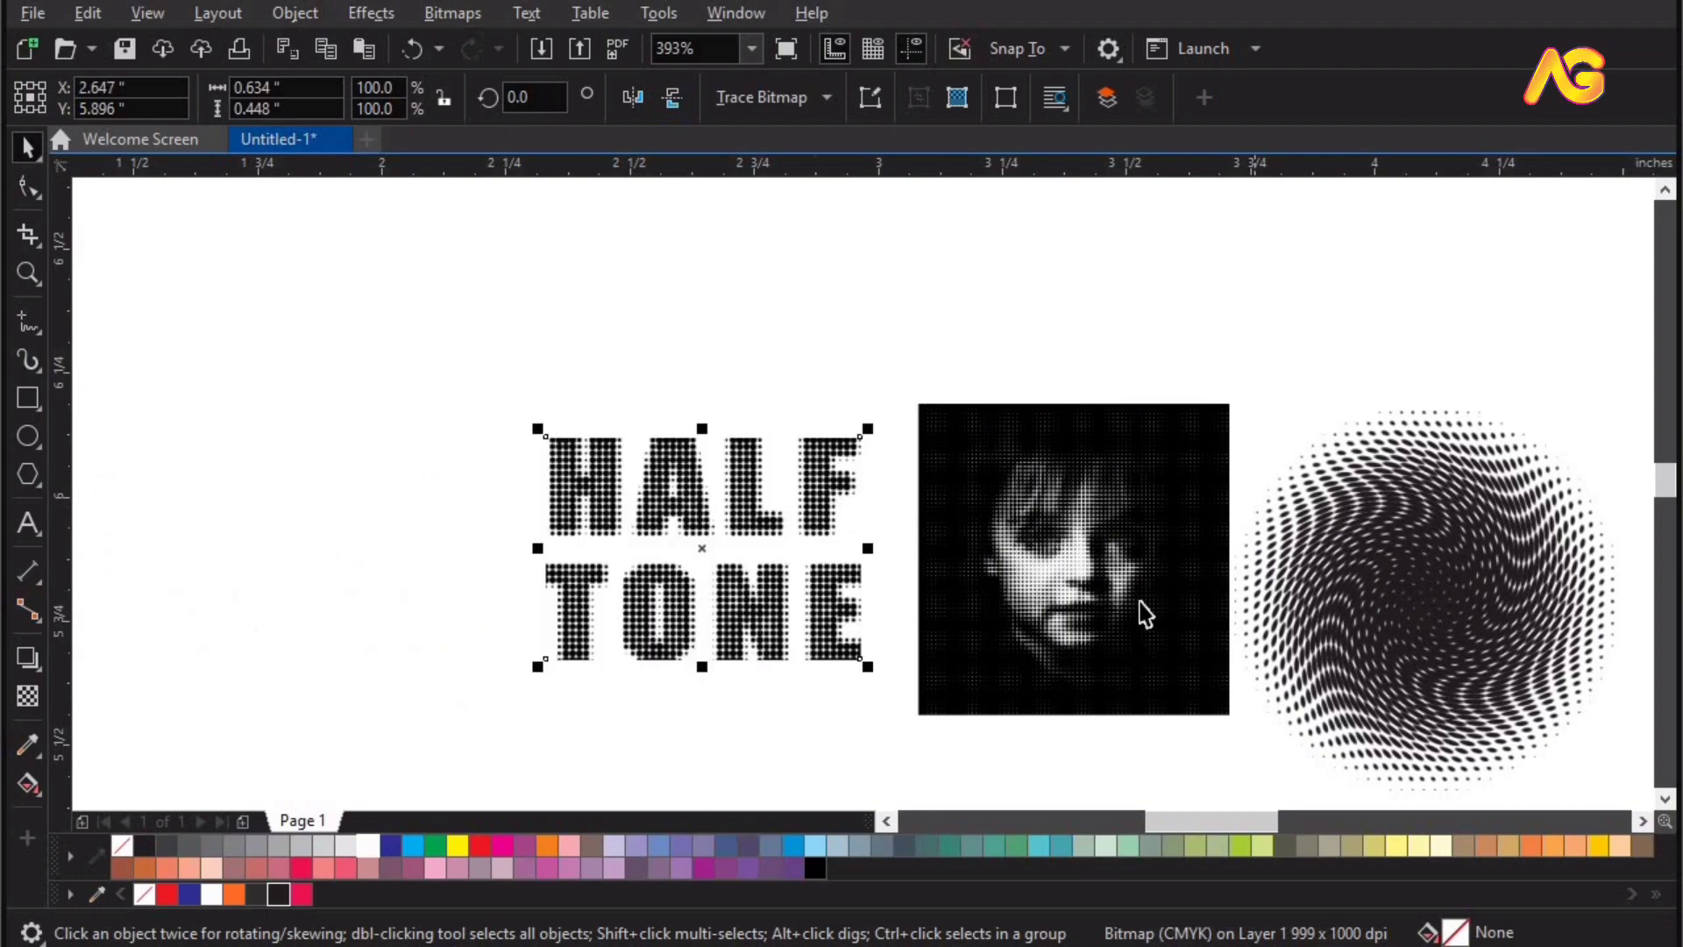
{"action": "left_click_drag", "start_coordinate": [1465, 620], "coordinate": [353, 677]}
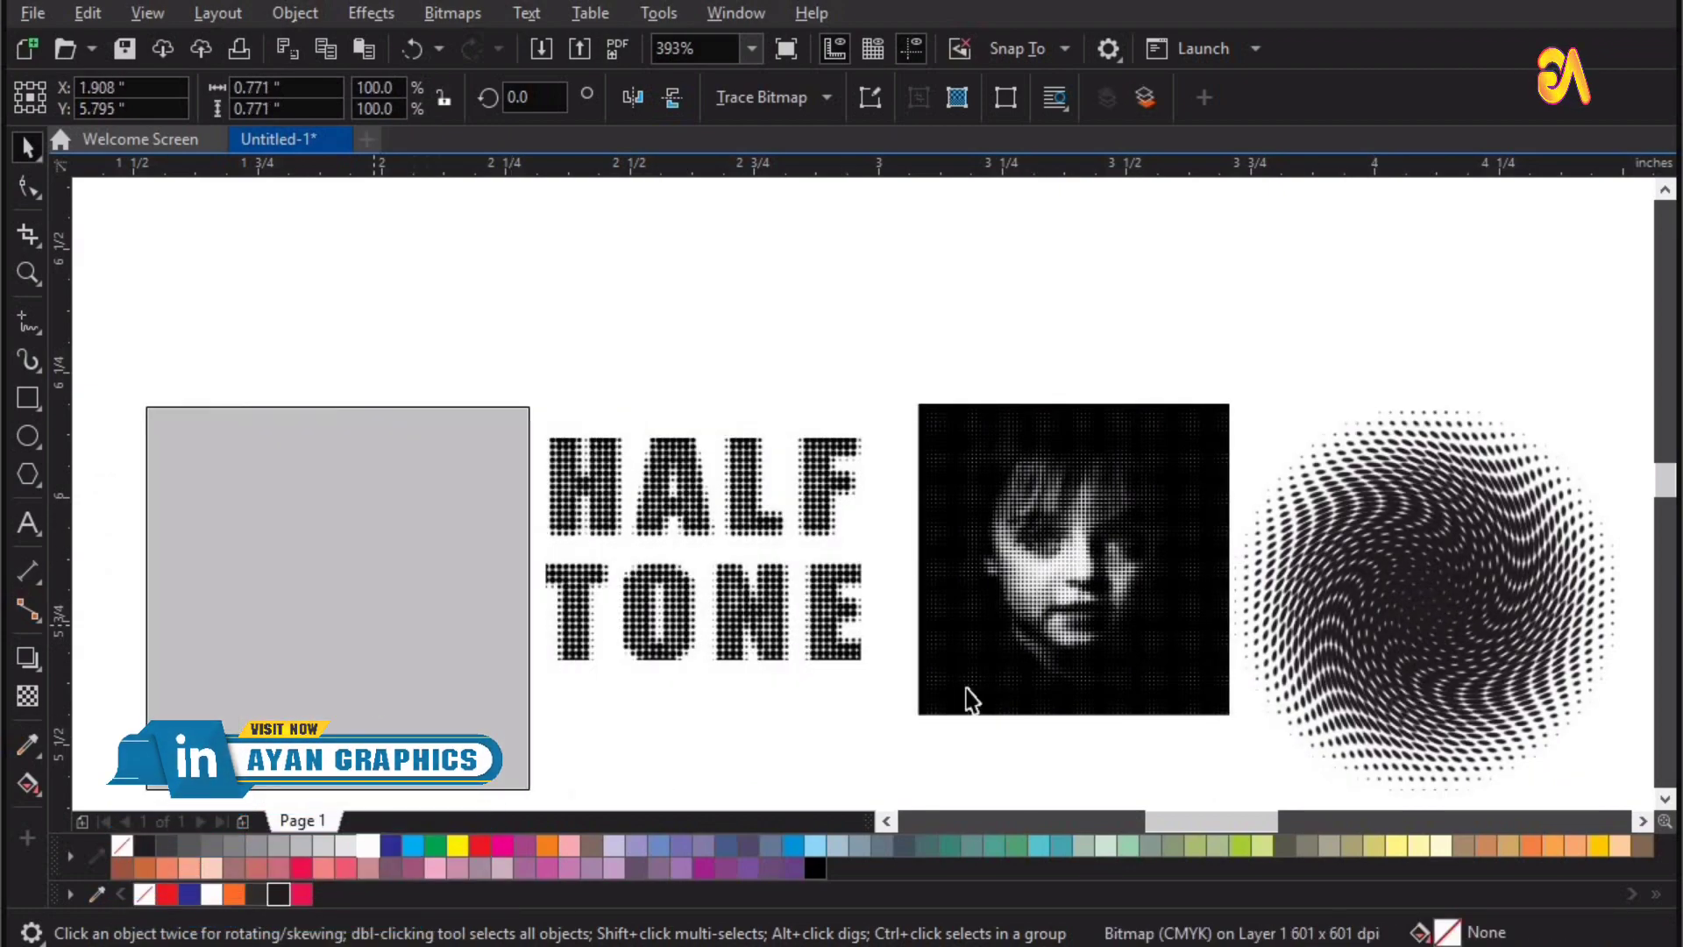
{"action": "left_click", "coordinate": [1050, 580], "text": "shift"}
{"action": "left_click", "coordinate": [924, 313]}
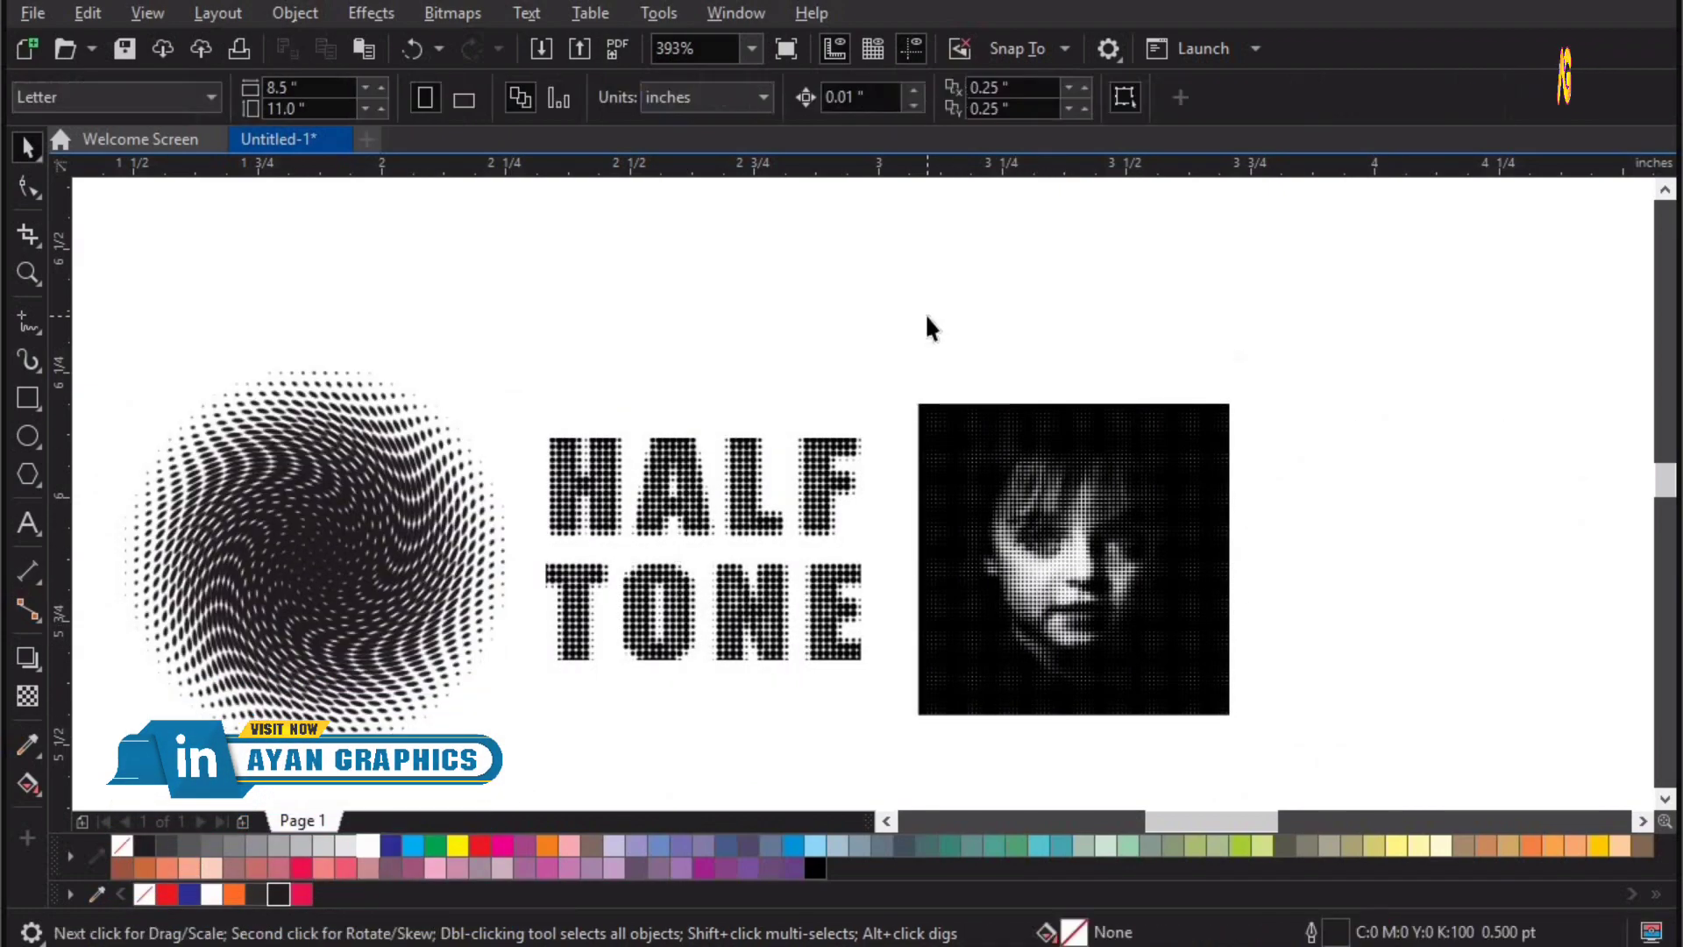
{"action": "scroll", "coordinate": [924, 313], "scroll_direction": "up", "scroll_amount": 2}
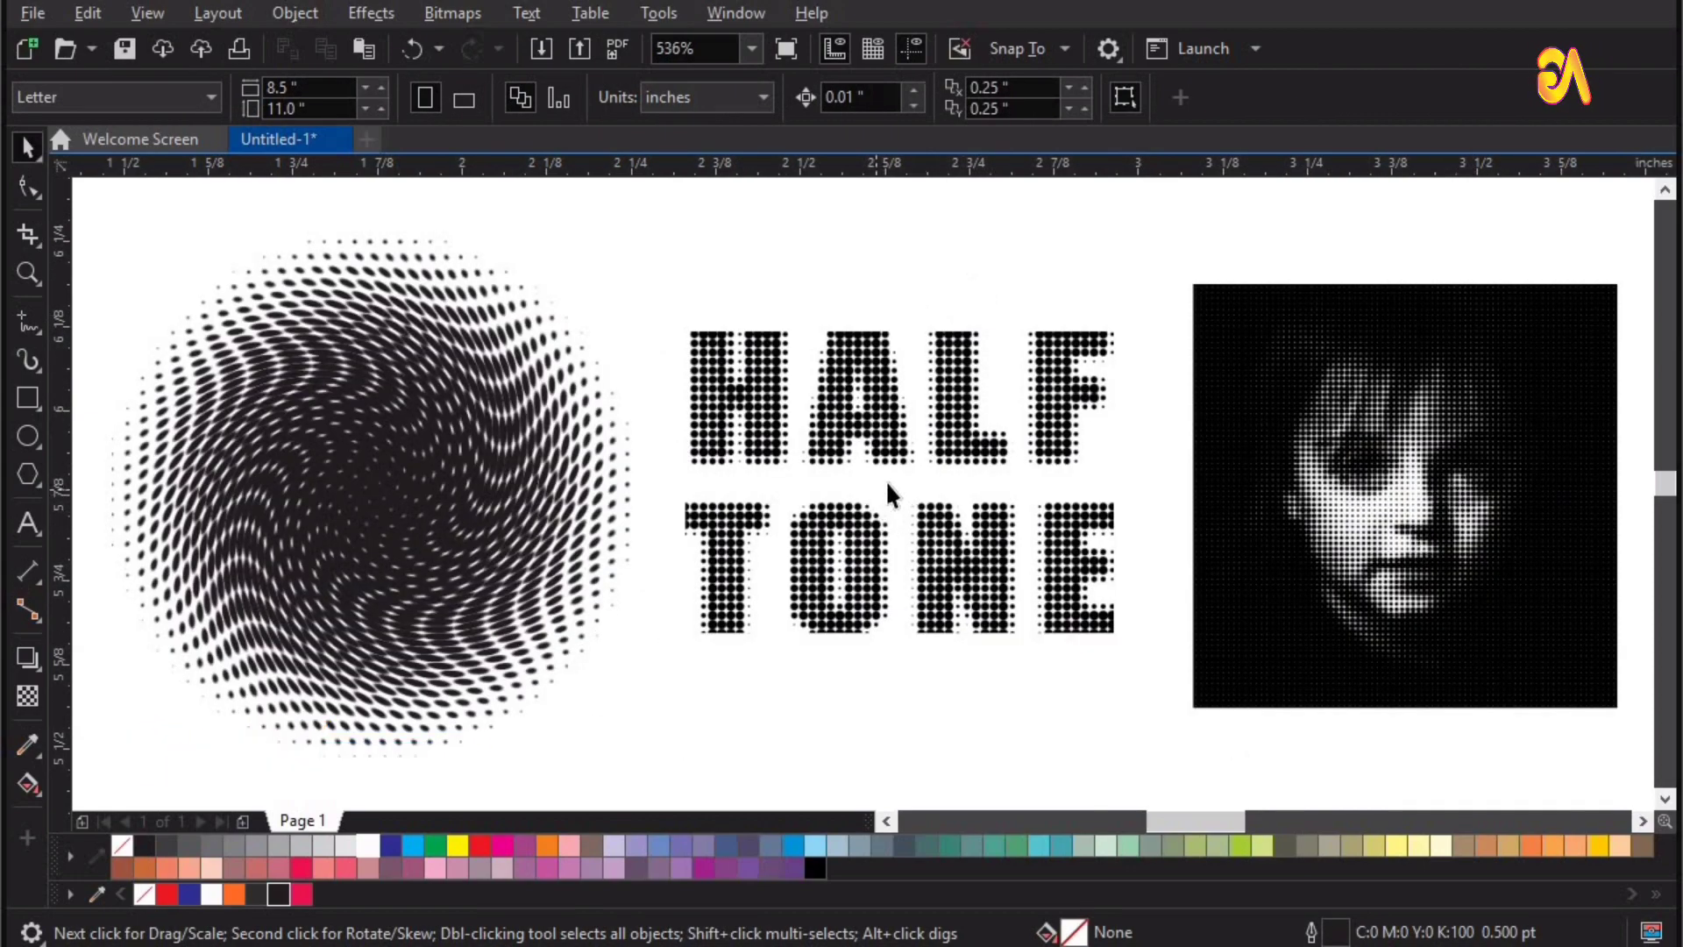
Step: Desaturate the red photo of the hooded woman
{"action": "scroll", "coordinate": [890, 495], "scroll_direction": "down", "scroll_amount": 5}
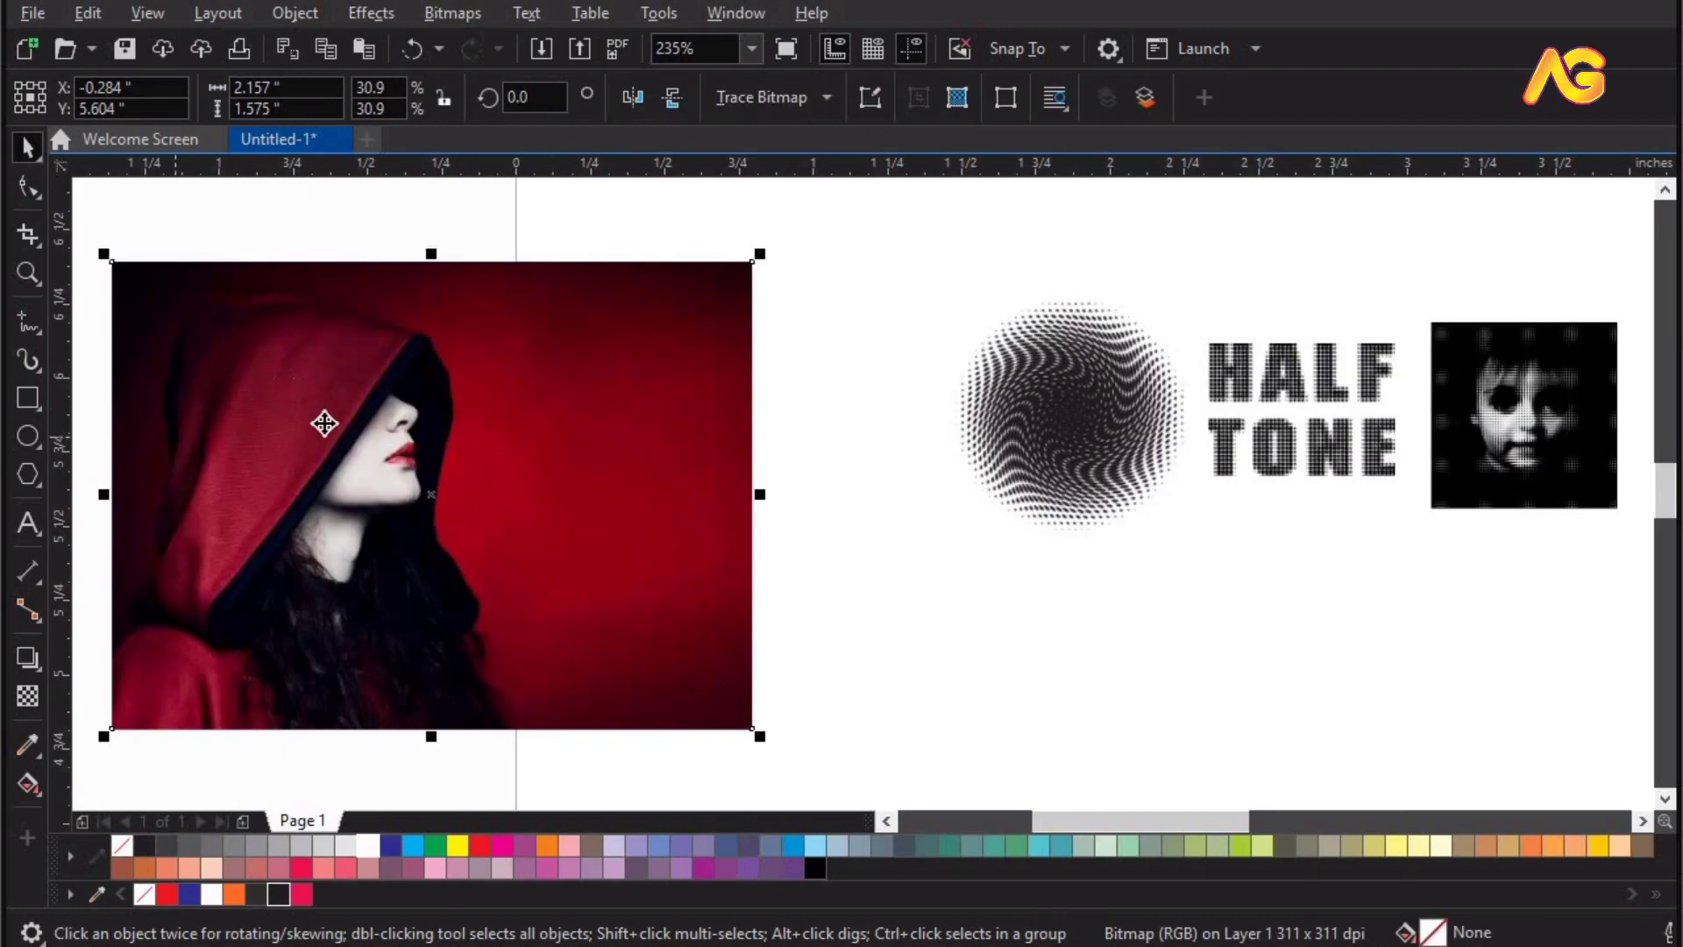
{"action": "left_click", "coordinate": [375, 11]}
{"action": "mouse_move", "coordinate": [396, 109]}
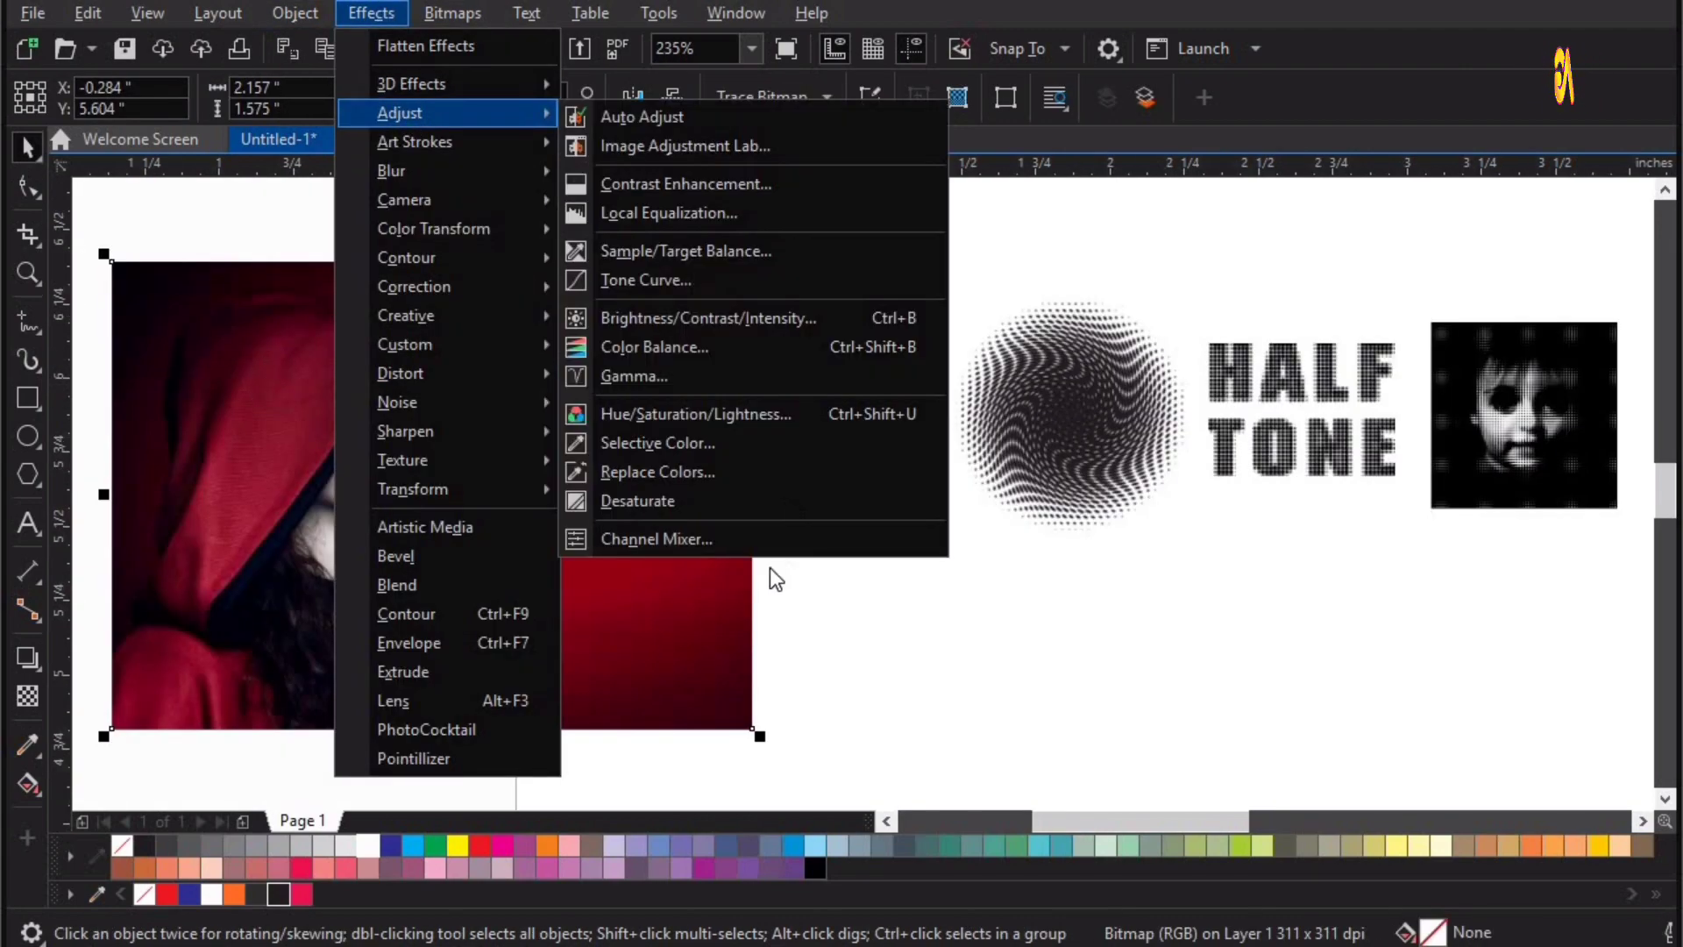
{"action": "left_click", "coordinate": [651, 502]}
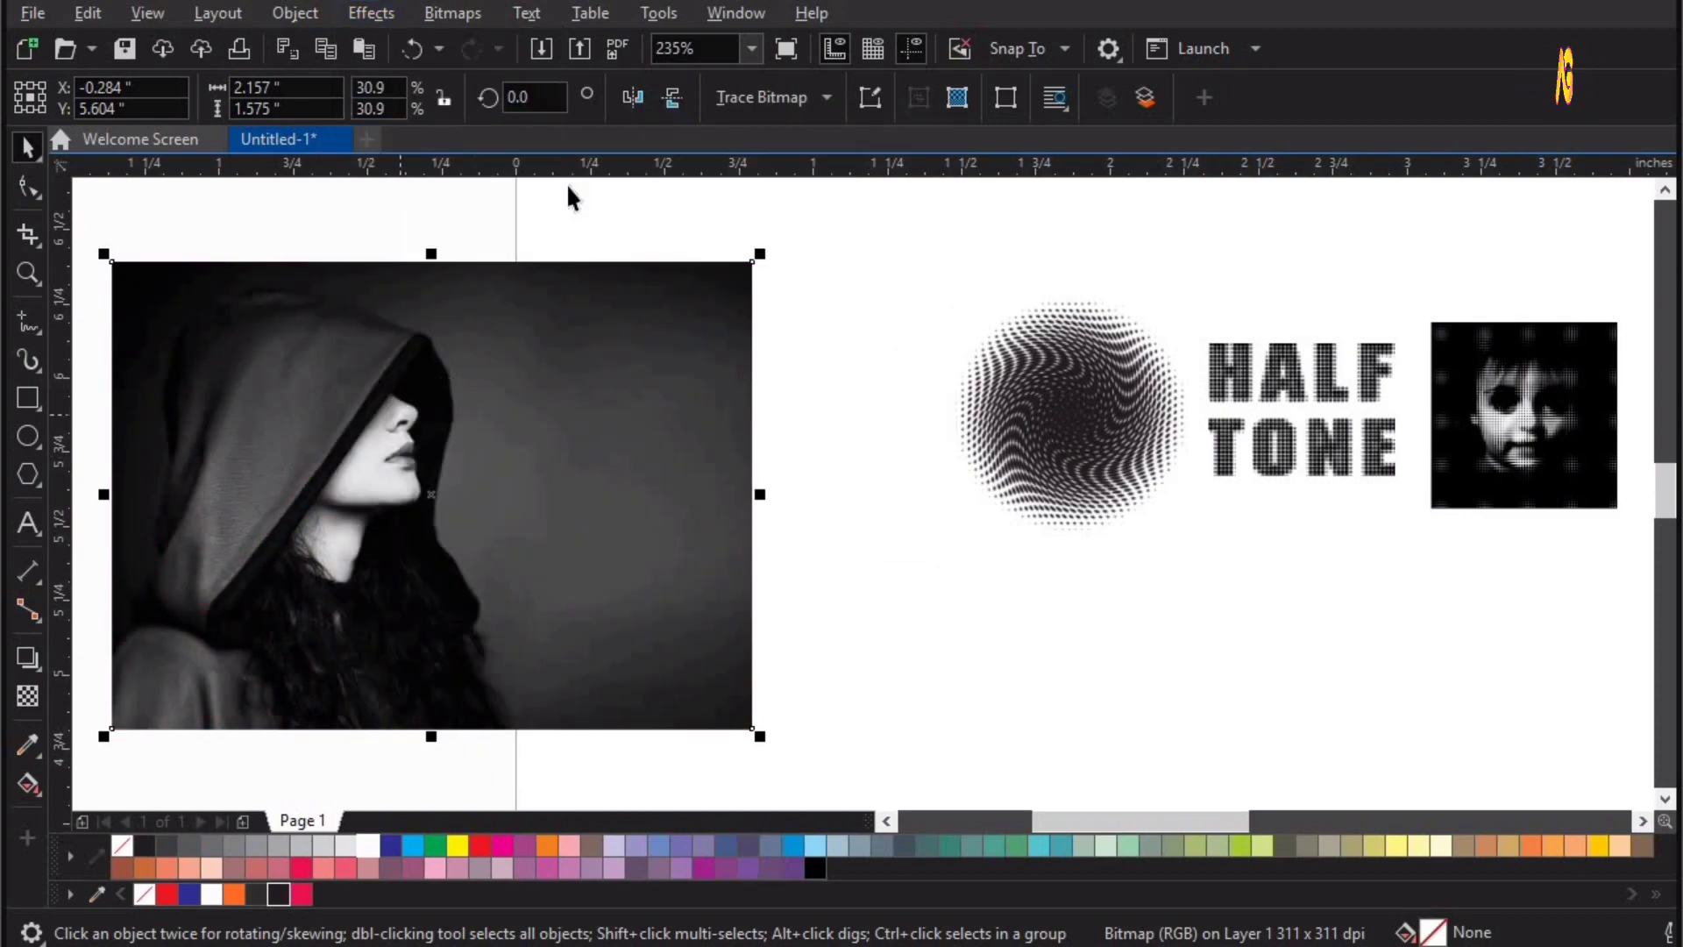
Step: Start a Halftone effect on the hooded woman's photo and set the maximum dot radius to 4
{"action": "left_click", "coordinate": [372, 14]}
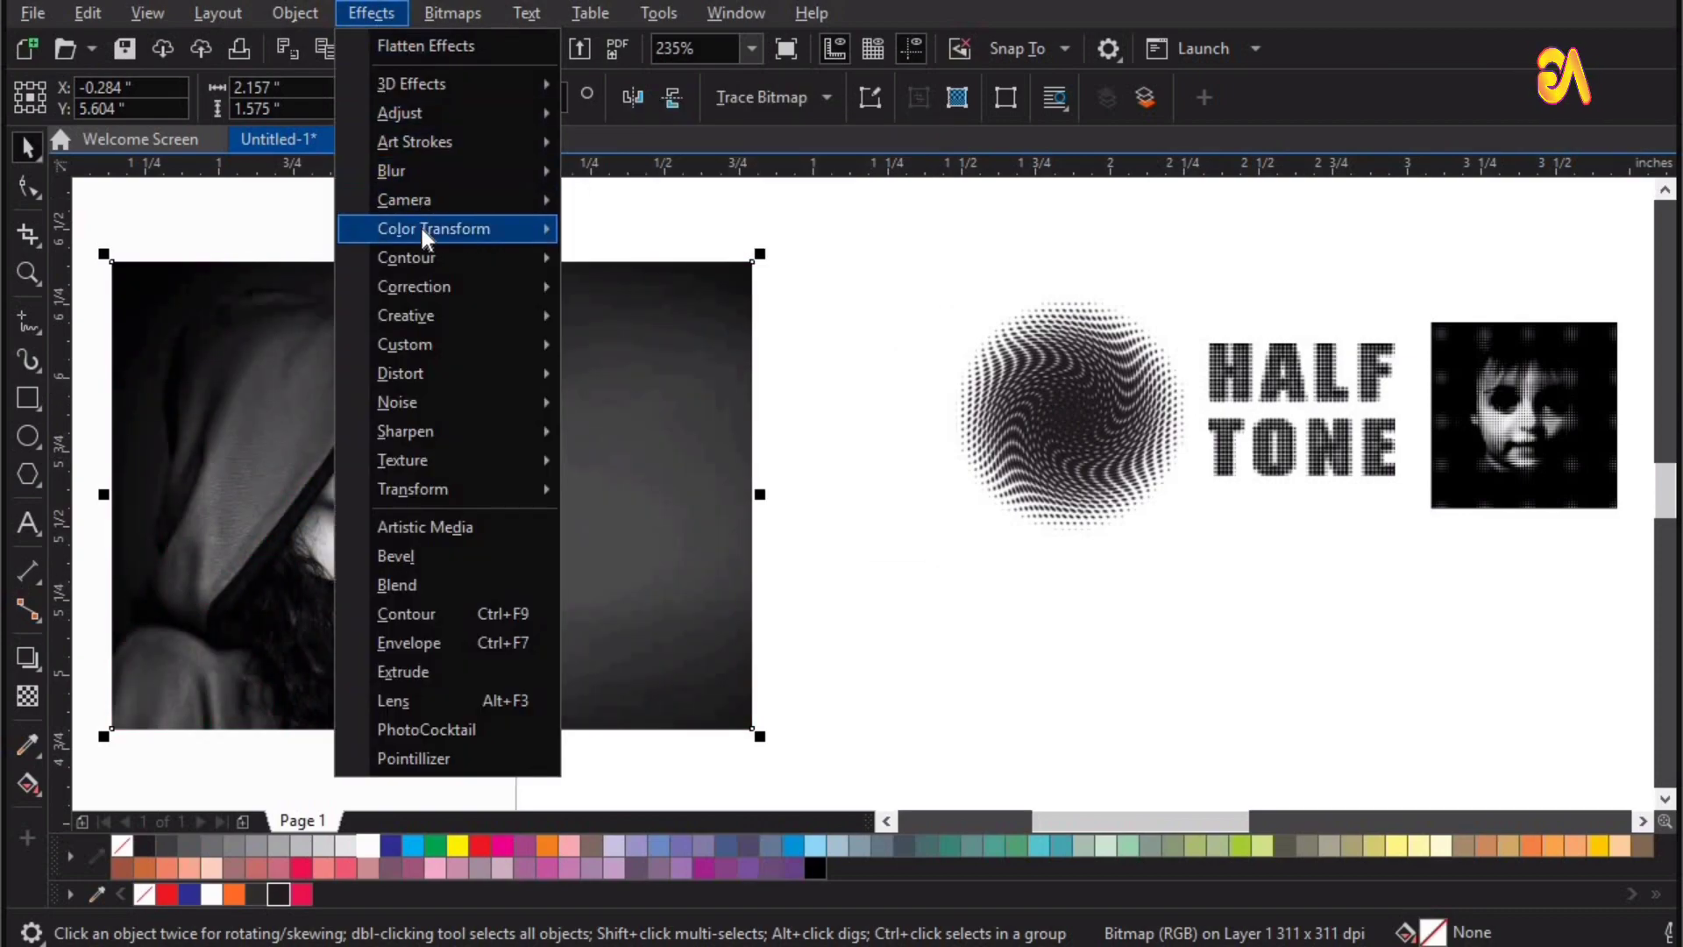
{"action": "mouse_move", "coordinate": [419, 226]}
{"action": "left_click", "coordinate": [654, 265]}
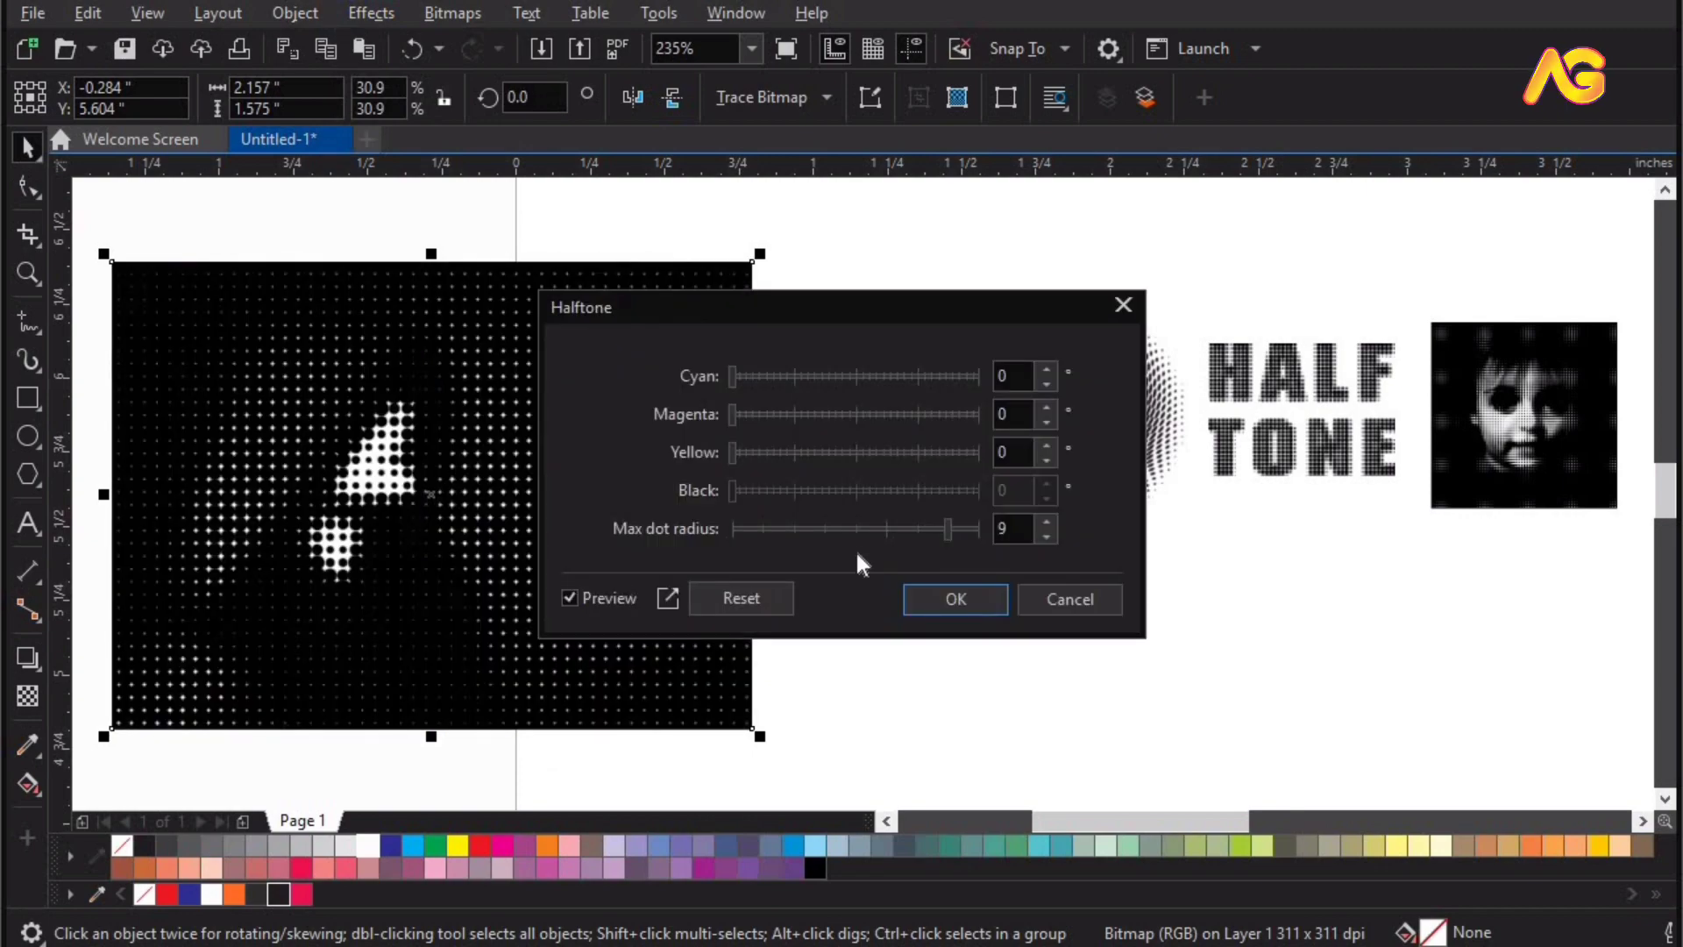
{"action": "left_click", "coordinate": [840, 525]}
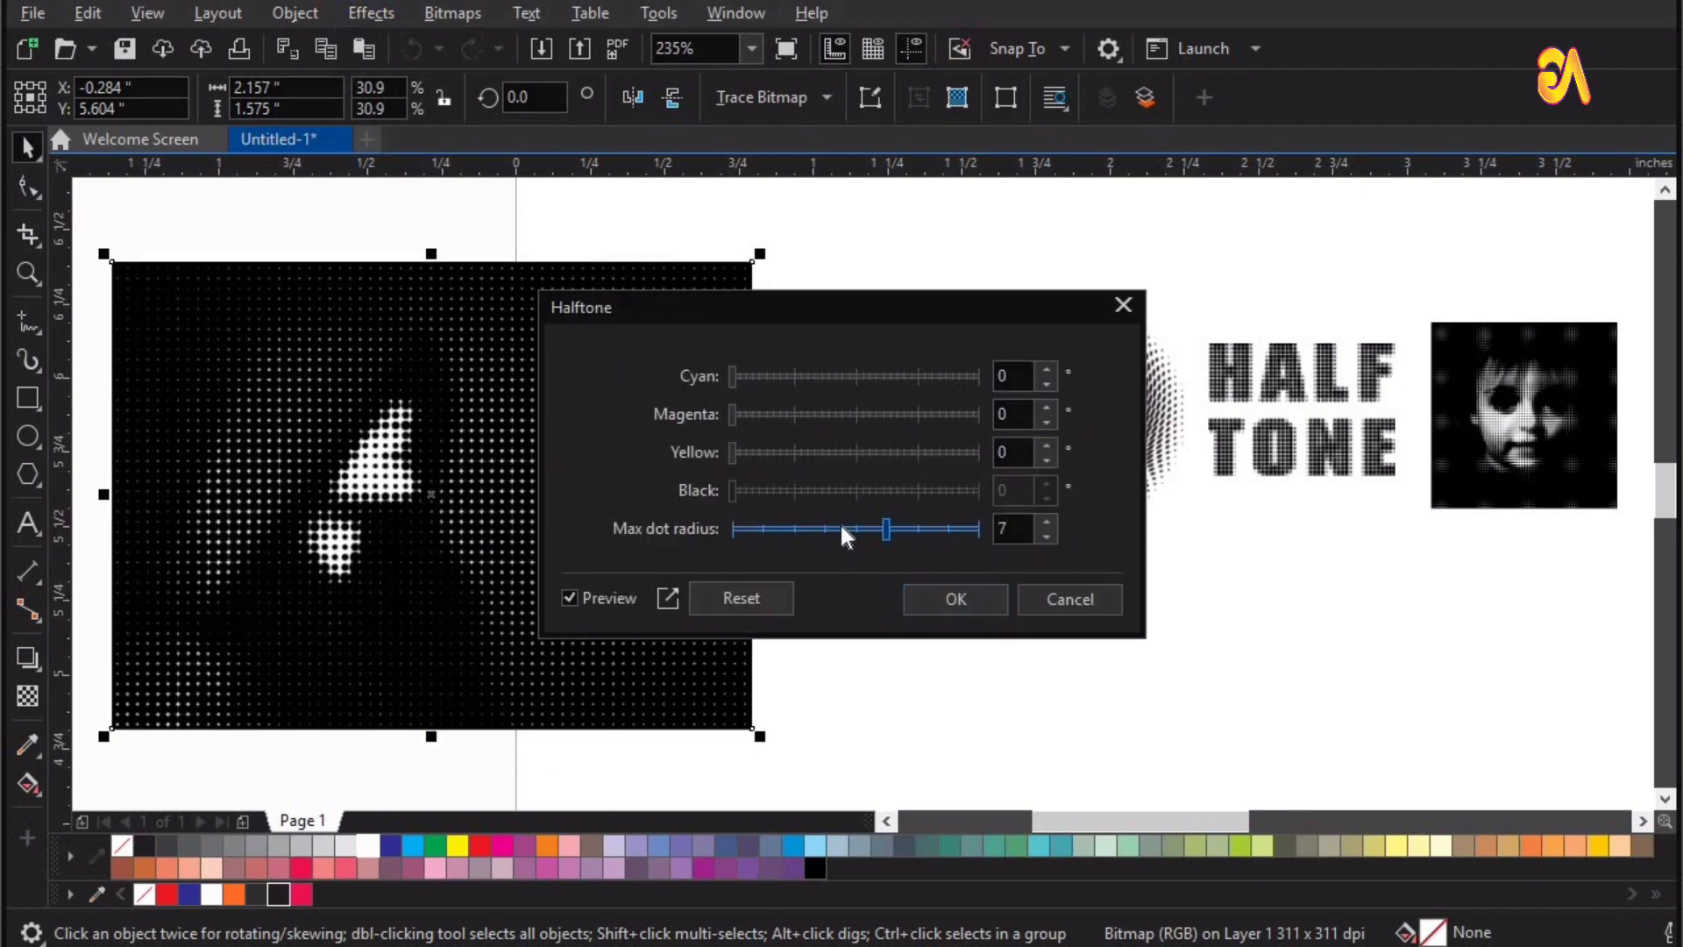
{"action": "left_click", "coordinate": [816, 529]}
{"action": "left_click", "coordinate": [801, 524]}
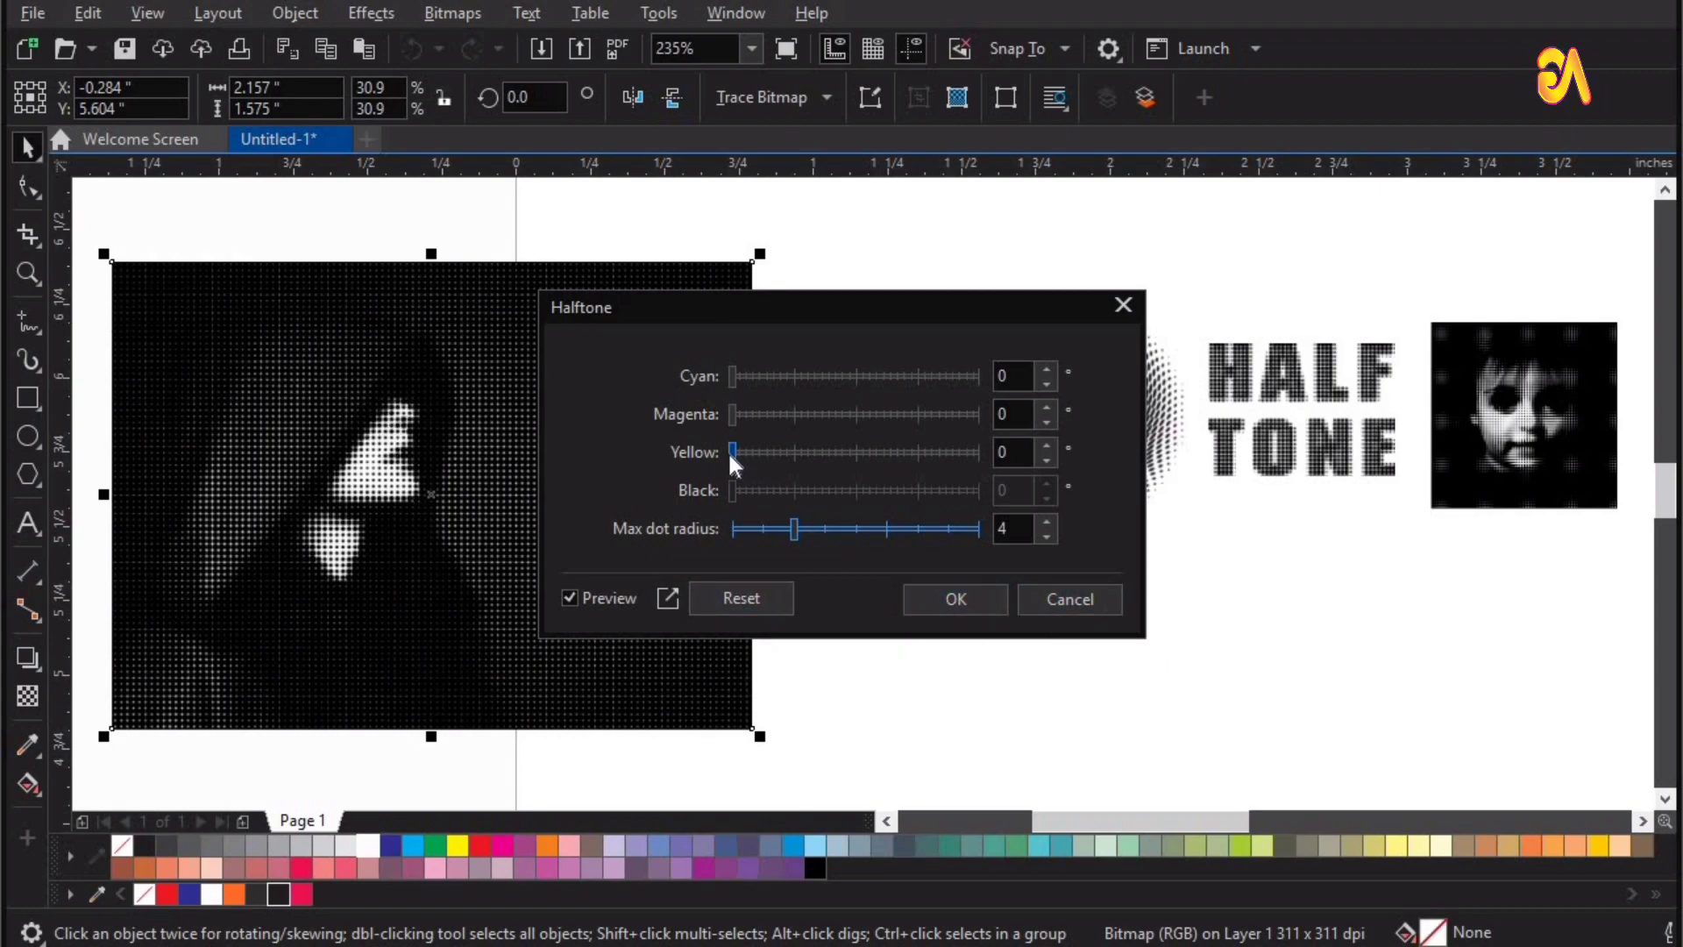
Step: Try halftone angles of 197° for yellow and 348° for magenta, reset both to 0 and apply the effect
{"action": "left_click_drag", "start_coordinate": [801, 455], "coordinate": [868, 453]}
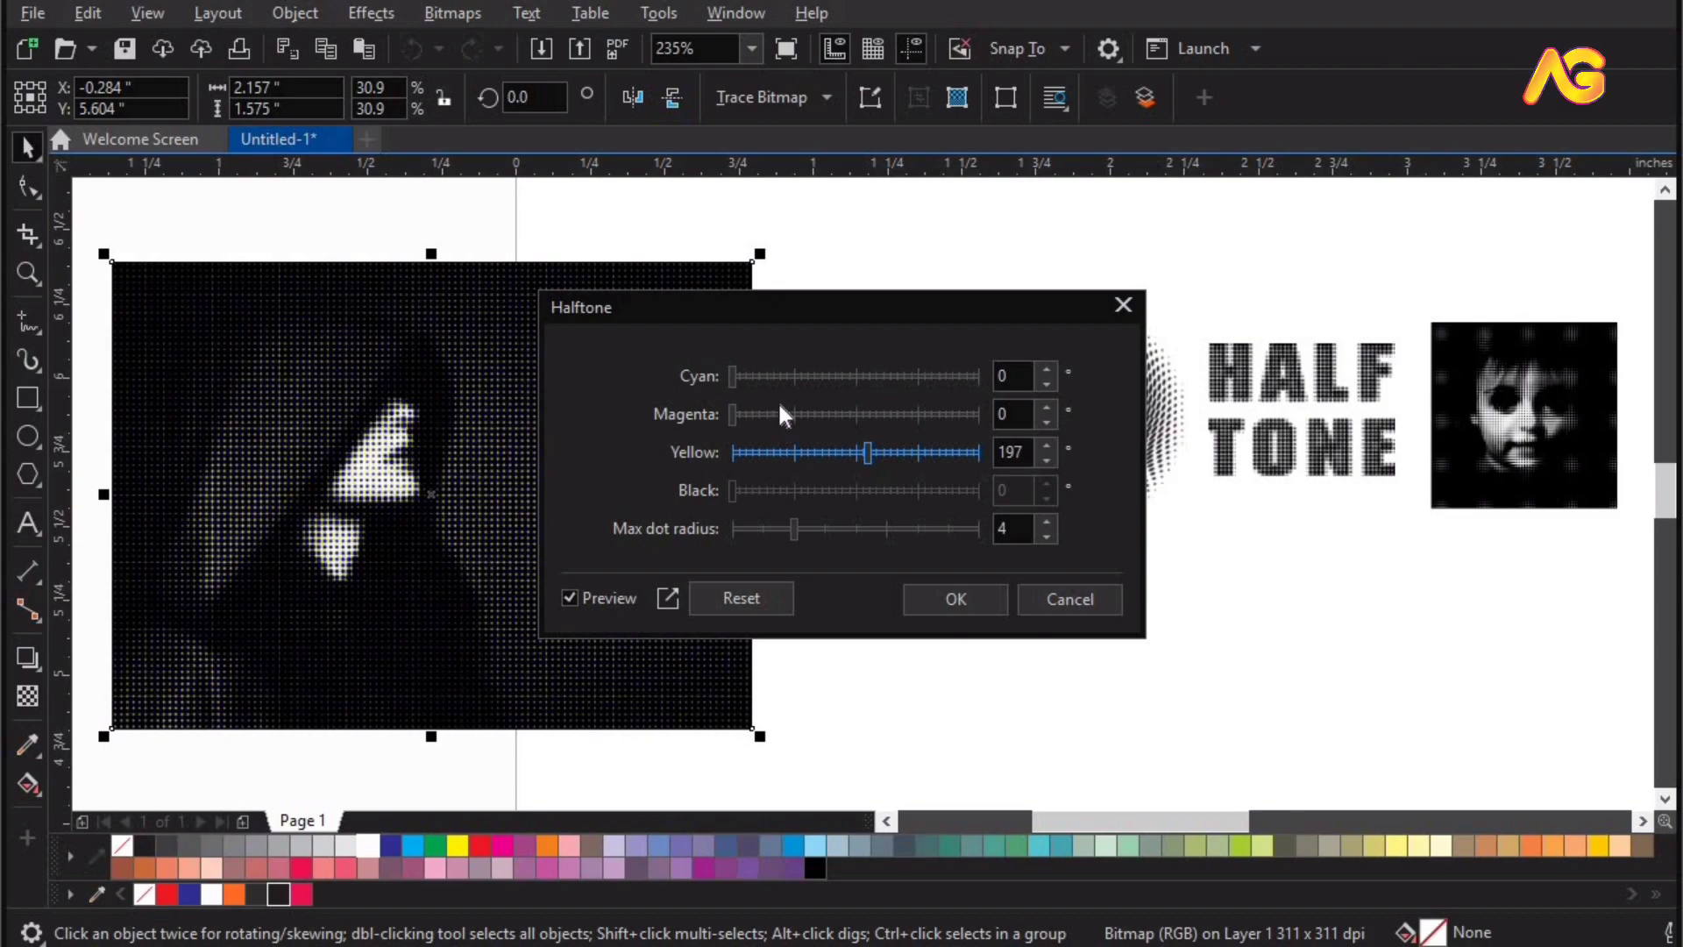
{"action": "left_click_drag", "start_coordinate": [733, 414], "coordinate": [973, 412]}
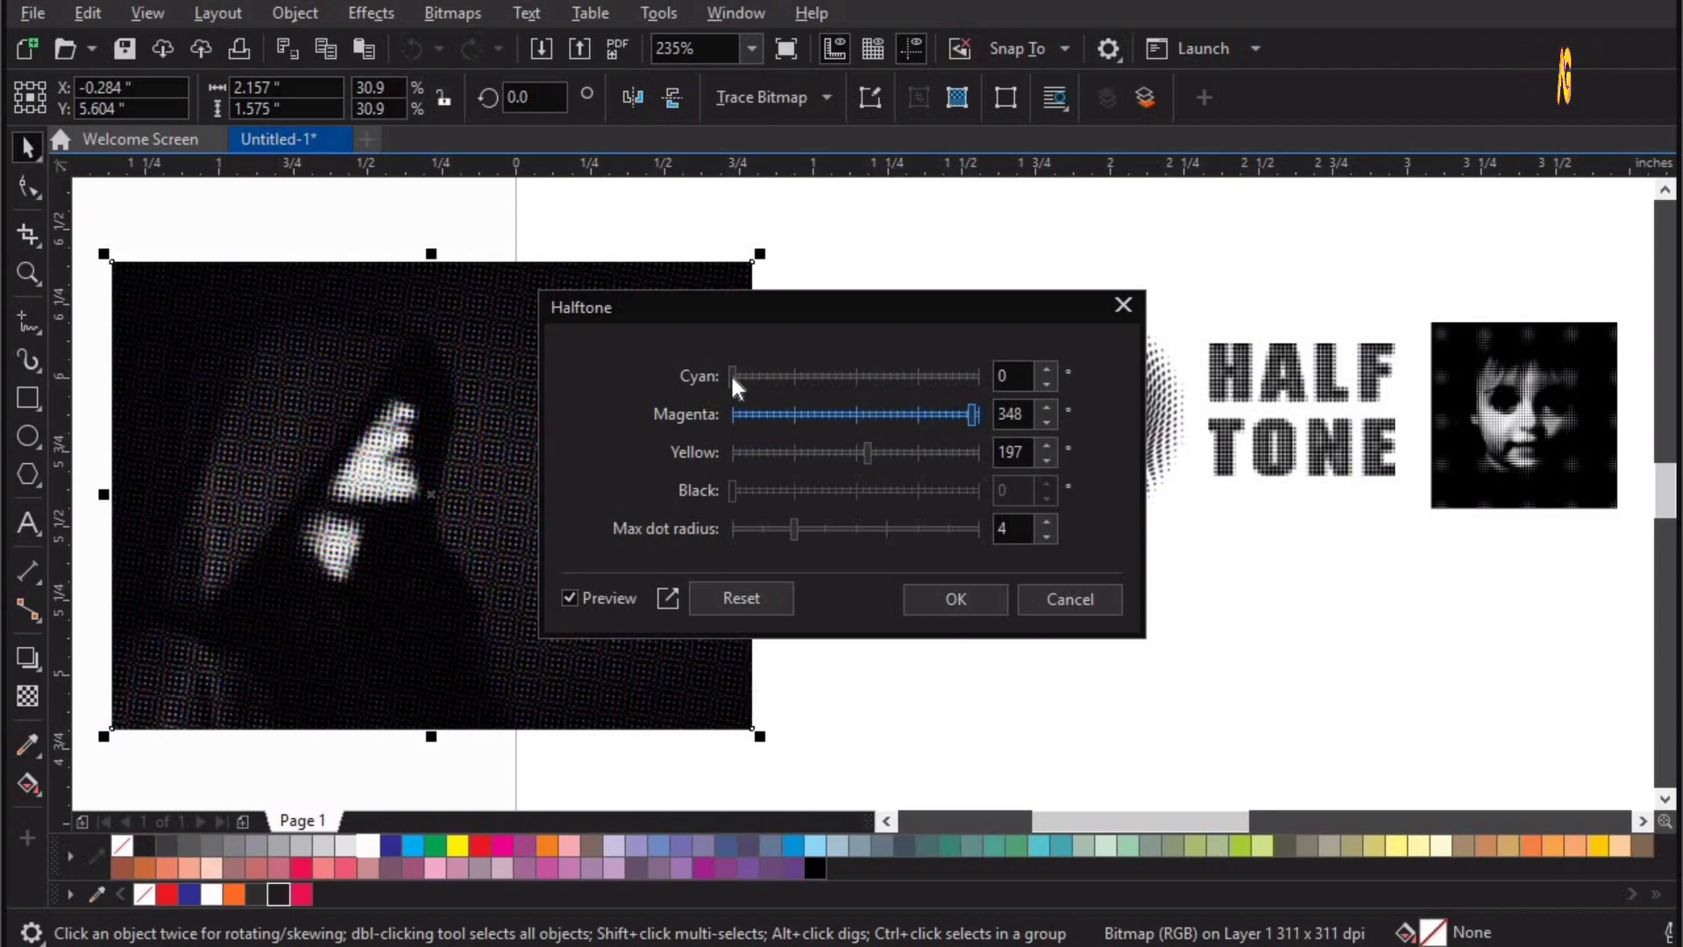
{"action": "mouse_move", "coordinate": [733, 377]}
{"action": "left_mouse_down"}
{"action": "mouse_move", "coordinate": [808, 369]}
{"action": "mouse_move", "coordinate": [887, 418]}
{"action": "mouse_move", "coordinate": [714, 375]}
{"action": "left_mouse_up"}
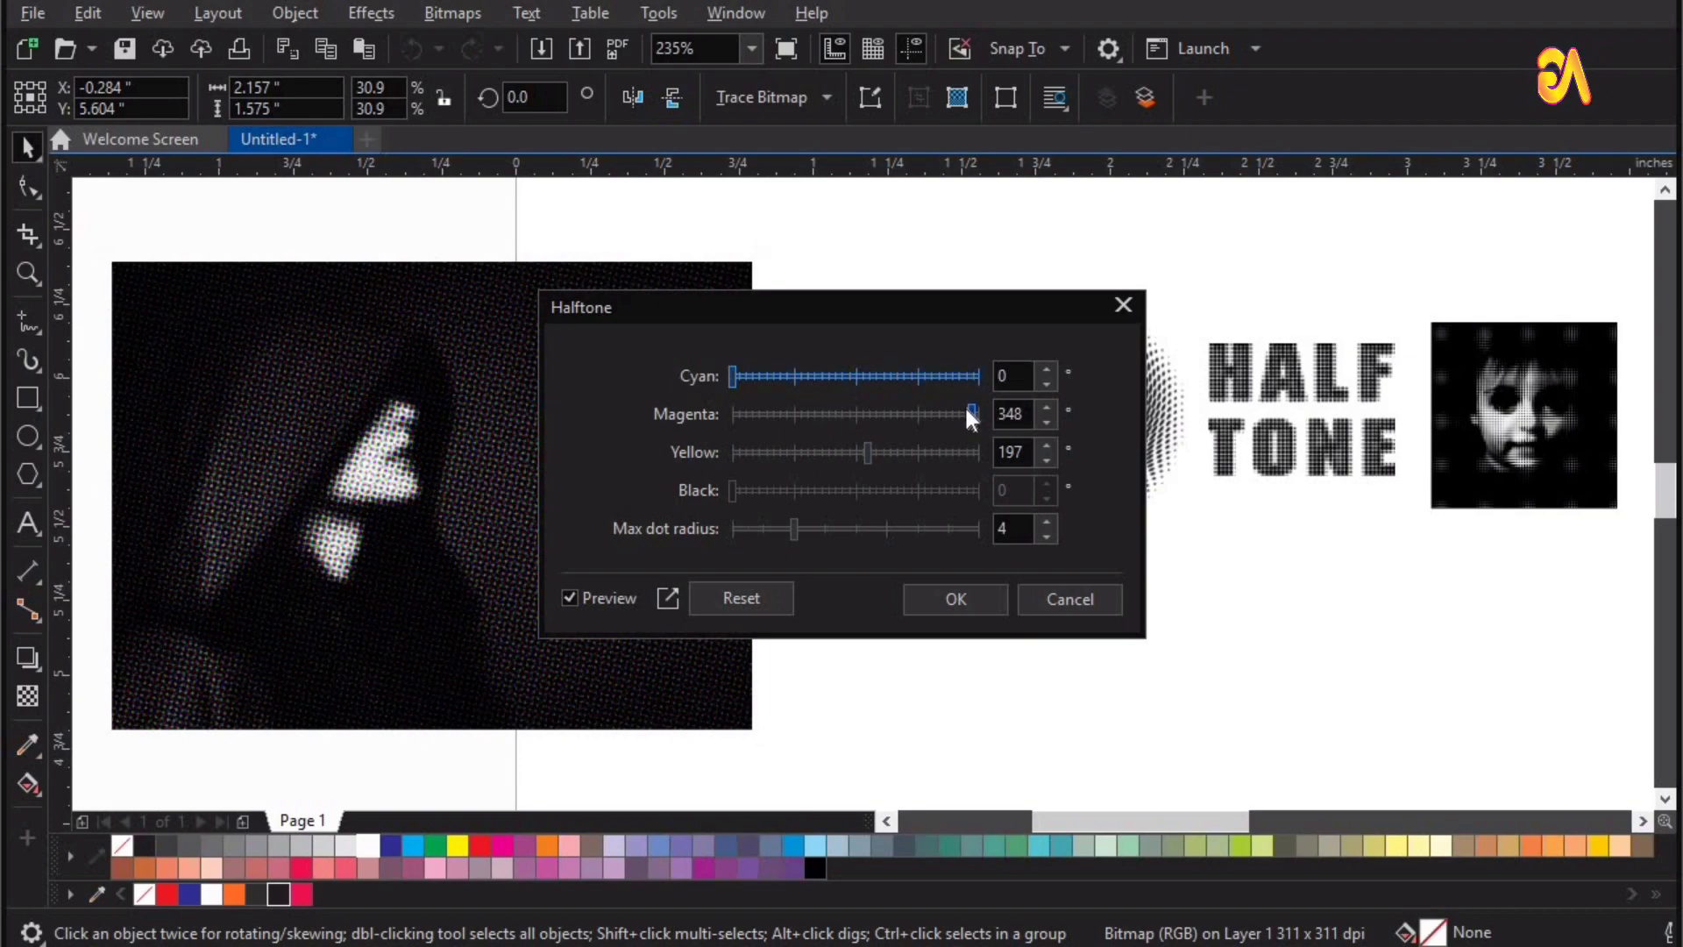
{"action": "left_click_drag", "start_coordinate": [959, 408], "coordinate": [696, 422]}
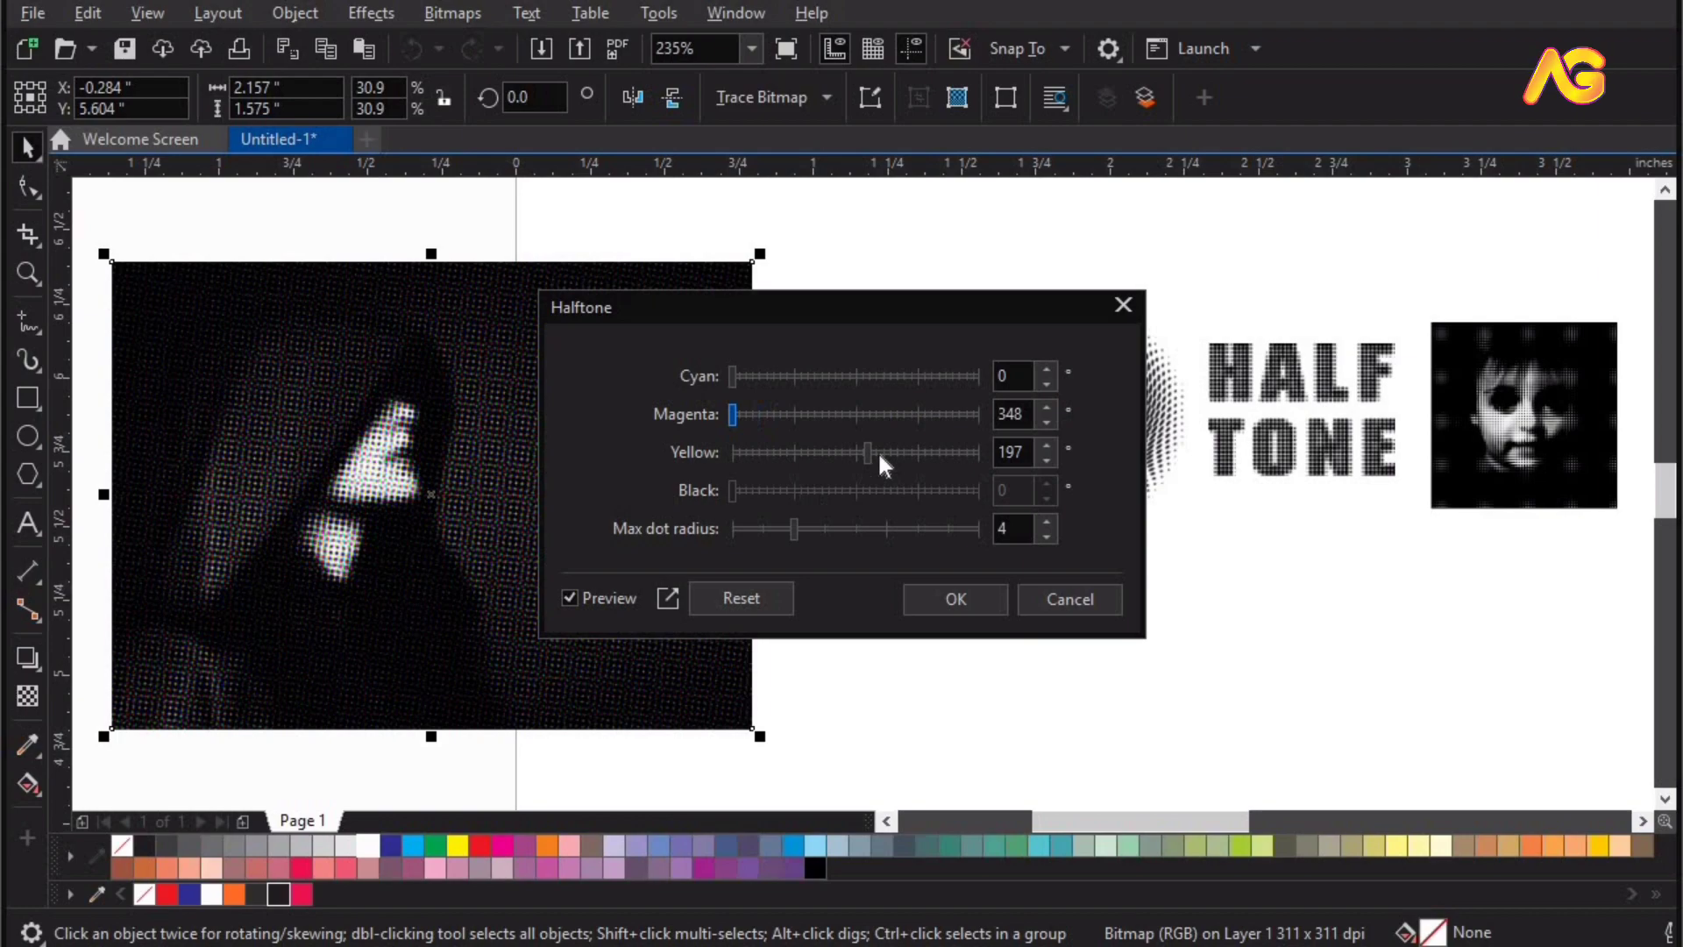
{"action": "left_click_drag", "start_coordinate": [820, 458], "coordinate": [725, 455]}
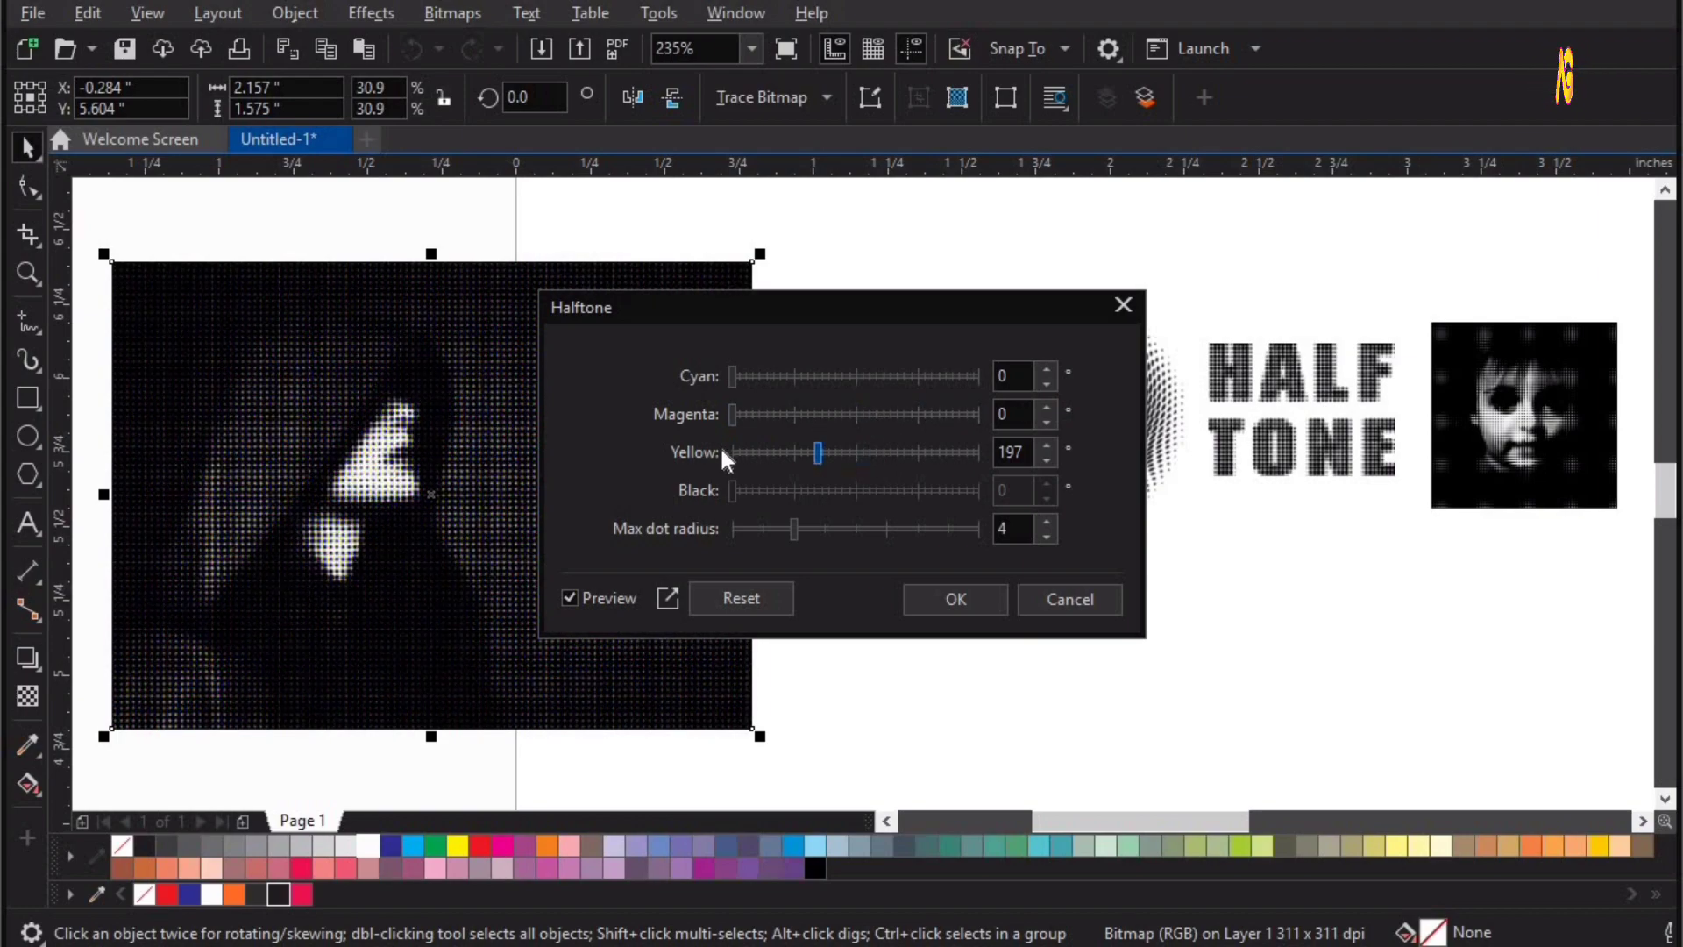
{"action": "left_click", "coordinate": [940, 600]}
{"action": "left_click", "coordinate": [1051, 624]}
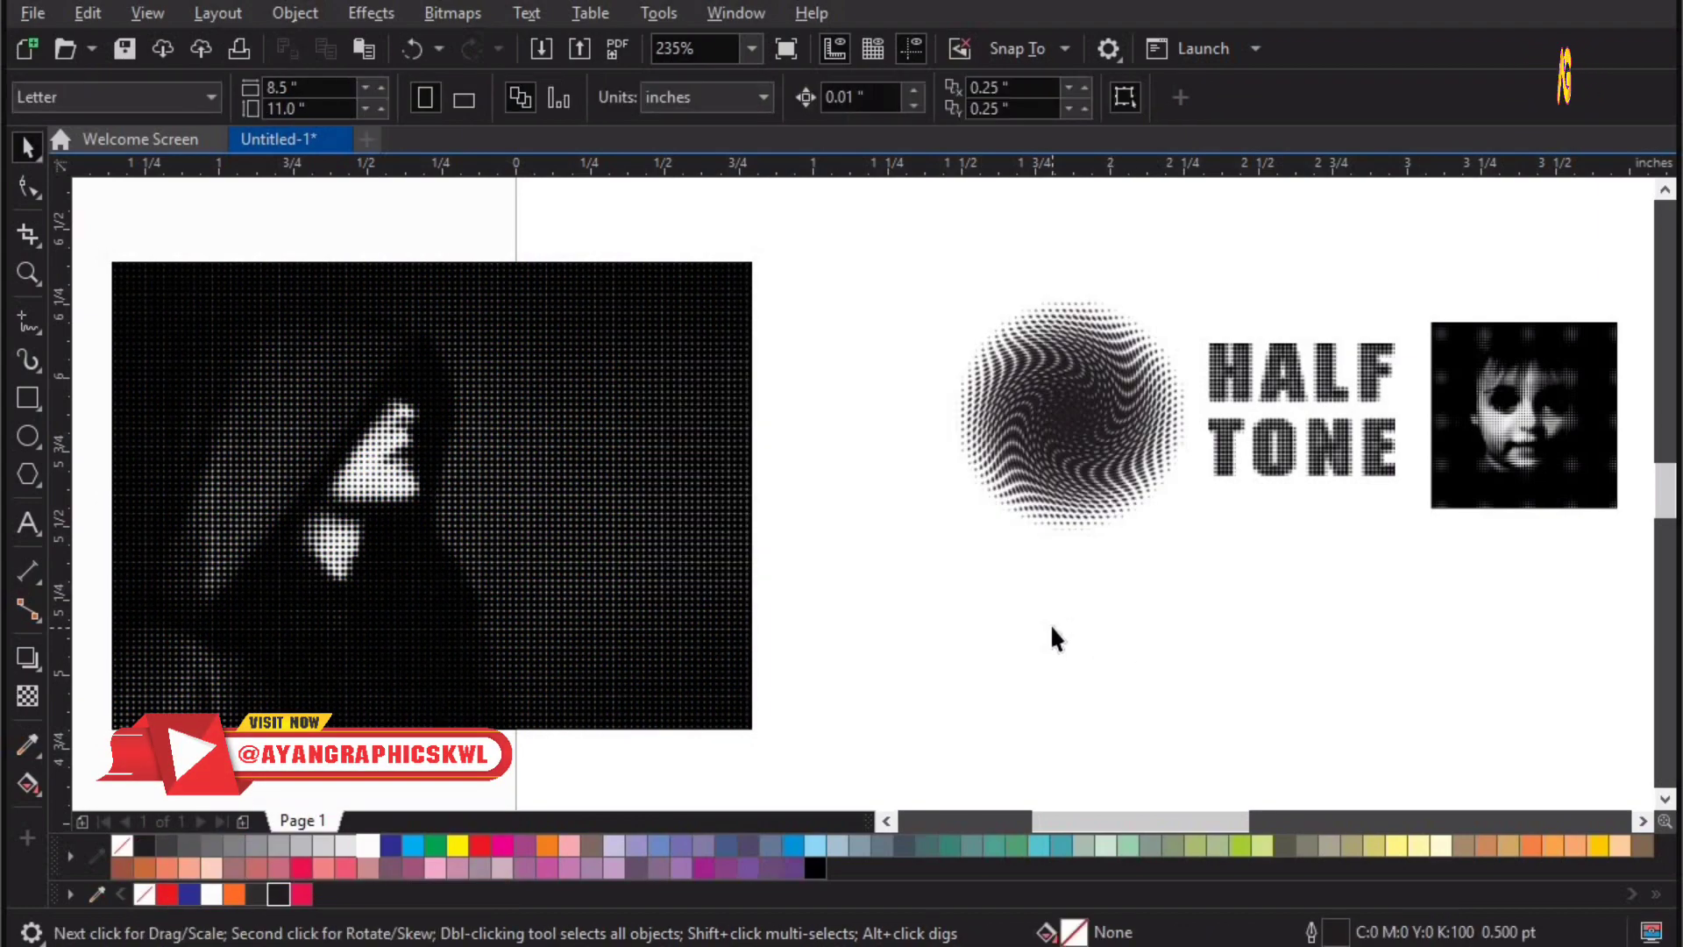
Step: Scale the hooded woman's halftone photo down to about 1.16 by 0.85 inches and place it beside the swirled circle
{"action": "left_click_drag", "start_coordinate": [661, 497], "coordinate": [864, 496]}
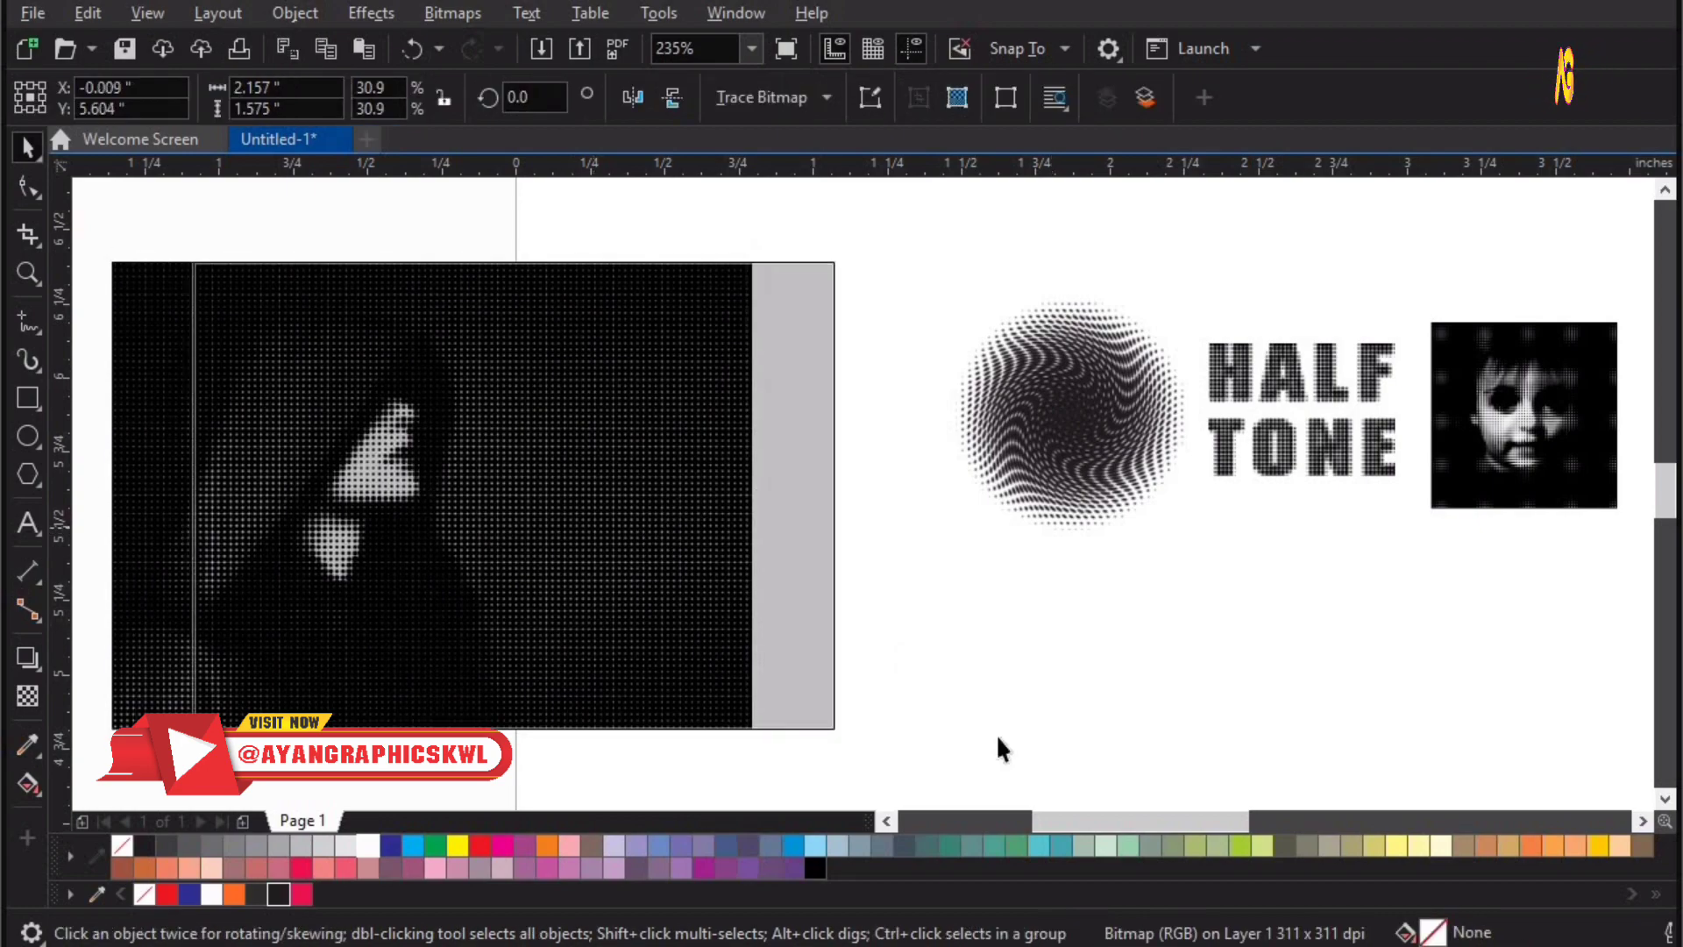
{"action": "left_click_drag", "start_coordinate": [962, 741], "coordinate": [843, 481]}
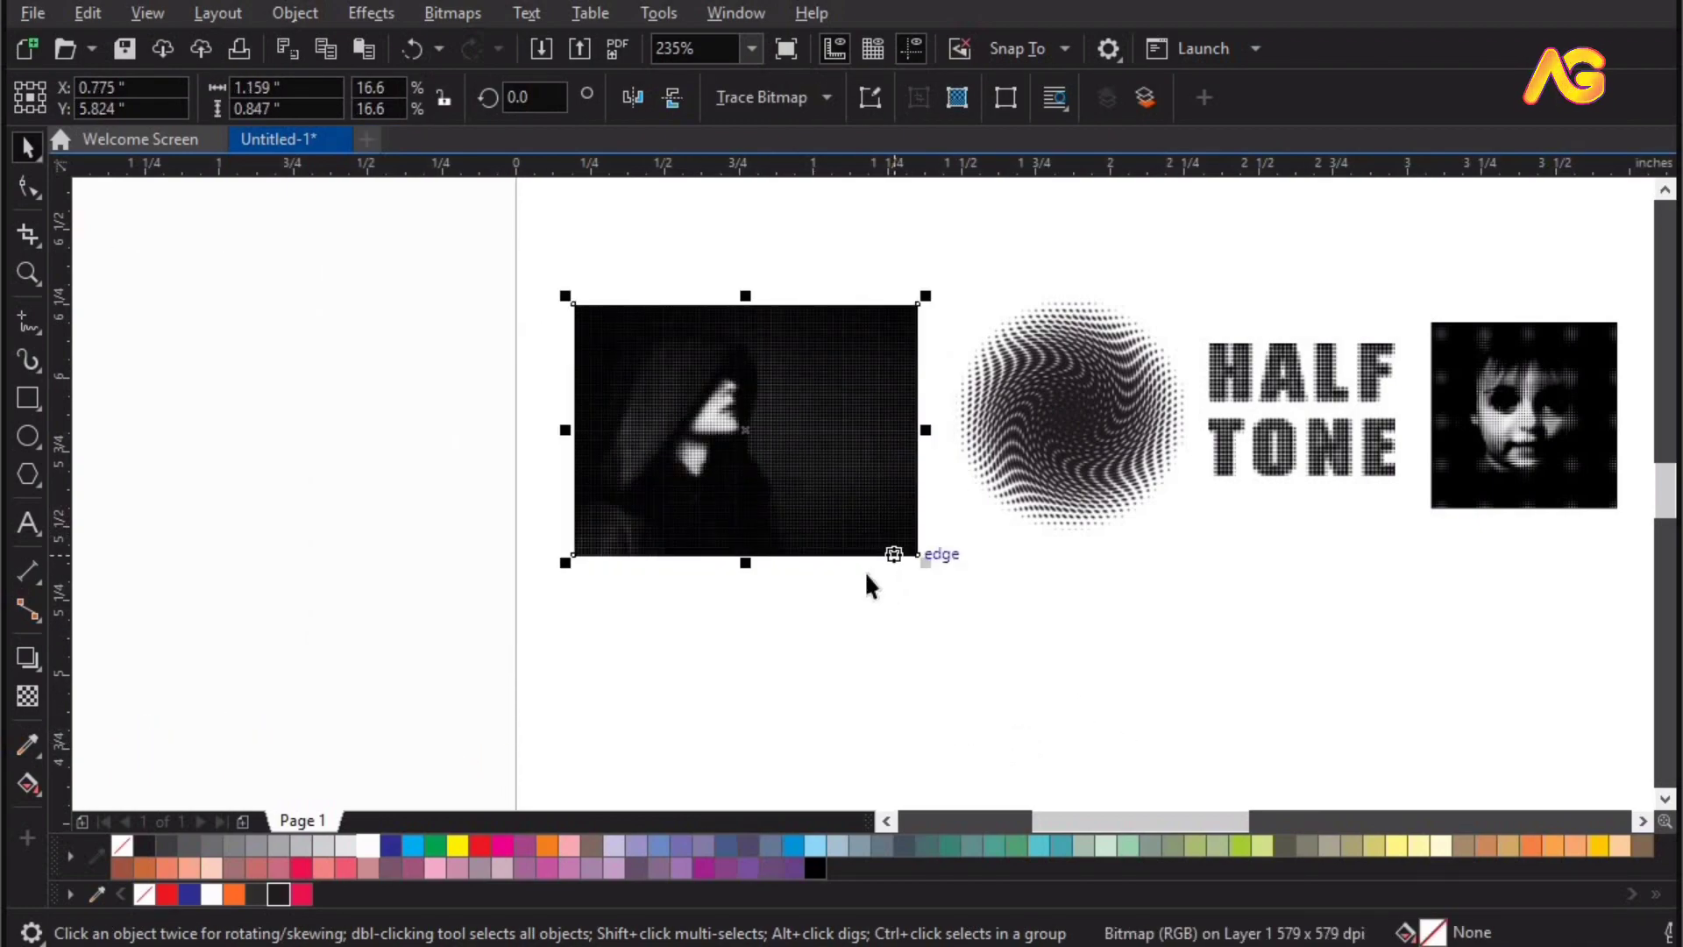
{"action": "scroll", "coordinate": [864, 570], "scroll_direction": "up", "scroll_amount": 2}
{"action": "left_click", "coordinate": [863, 710]}
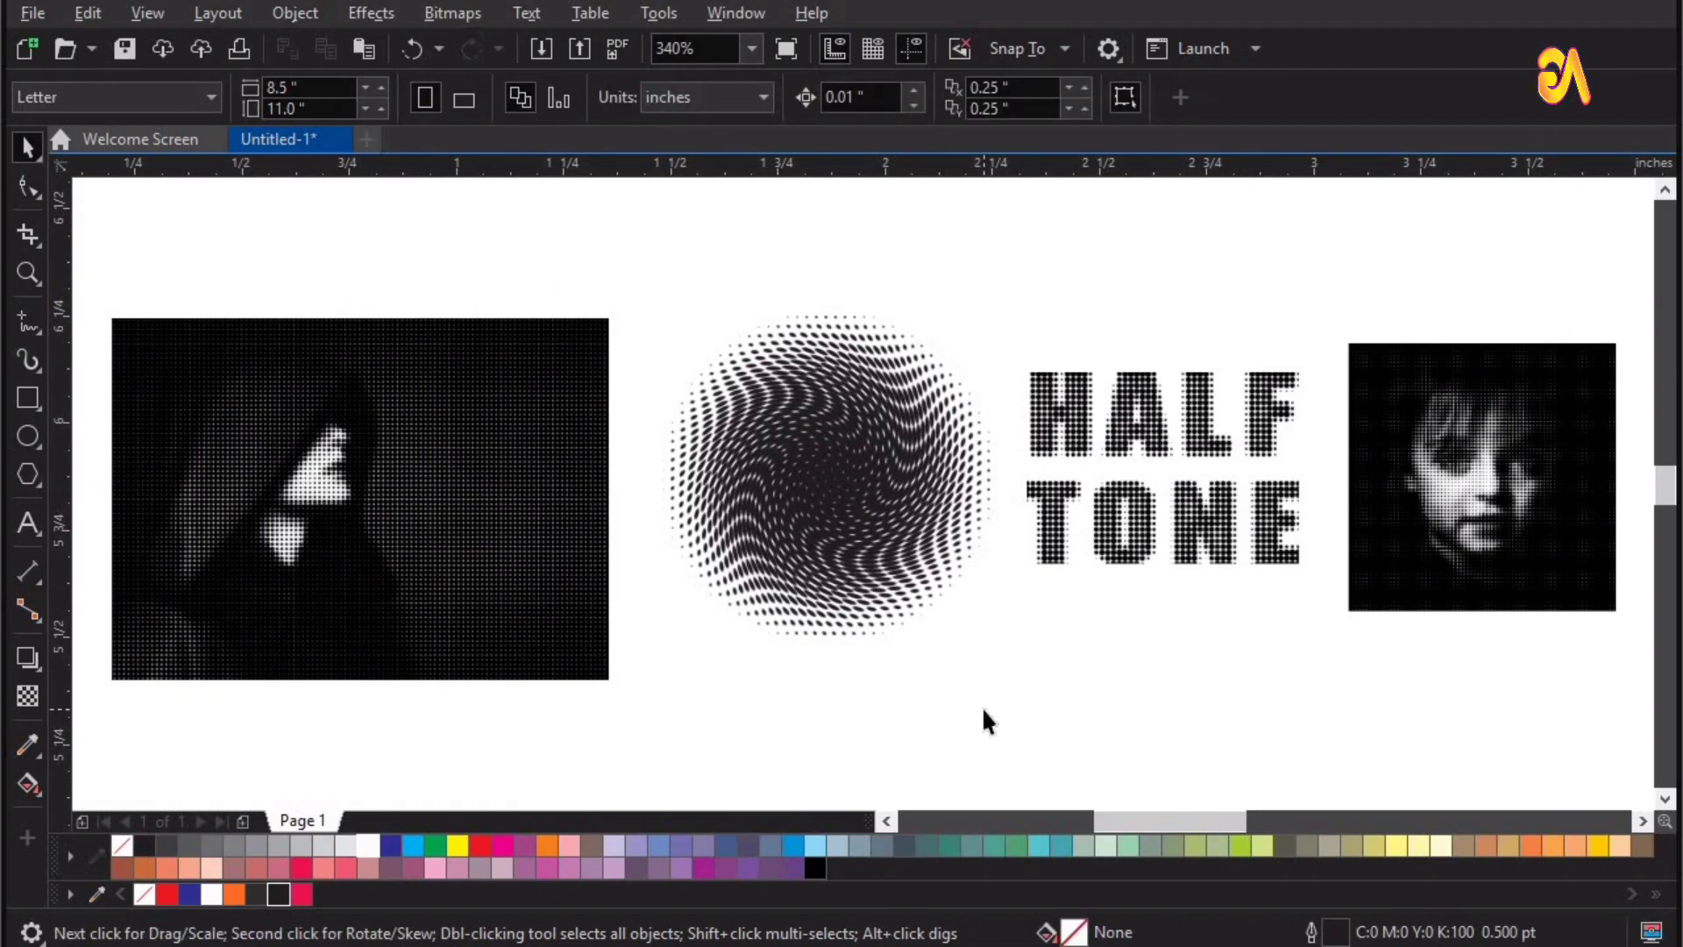